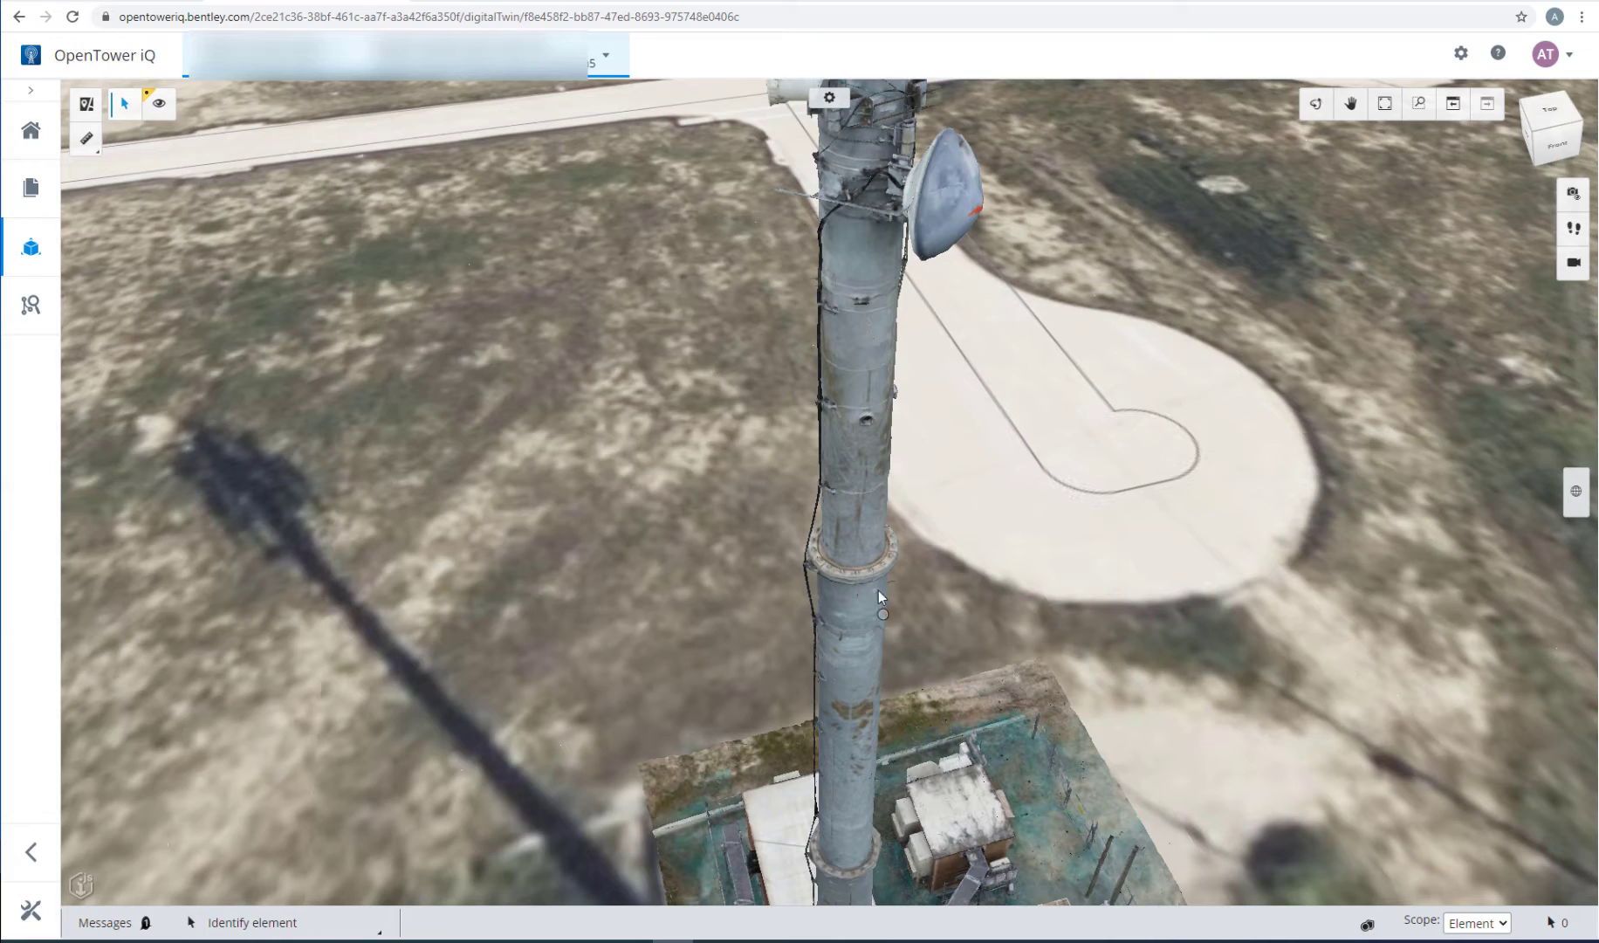
# Zoom in on the tower flange in OpenTower iQ
pyautogui.scroll(5, 860, 569)
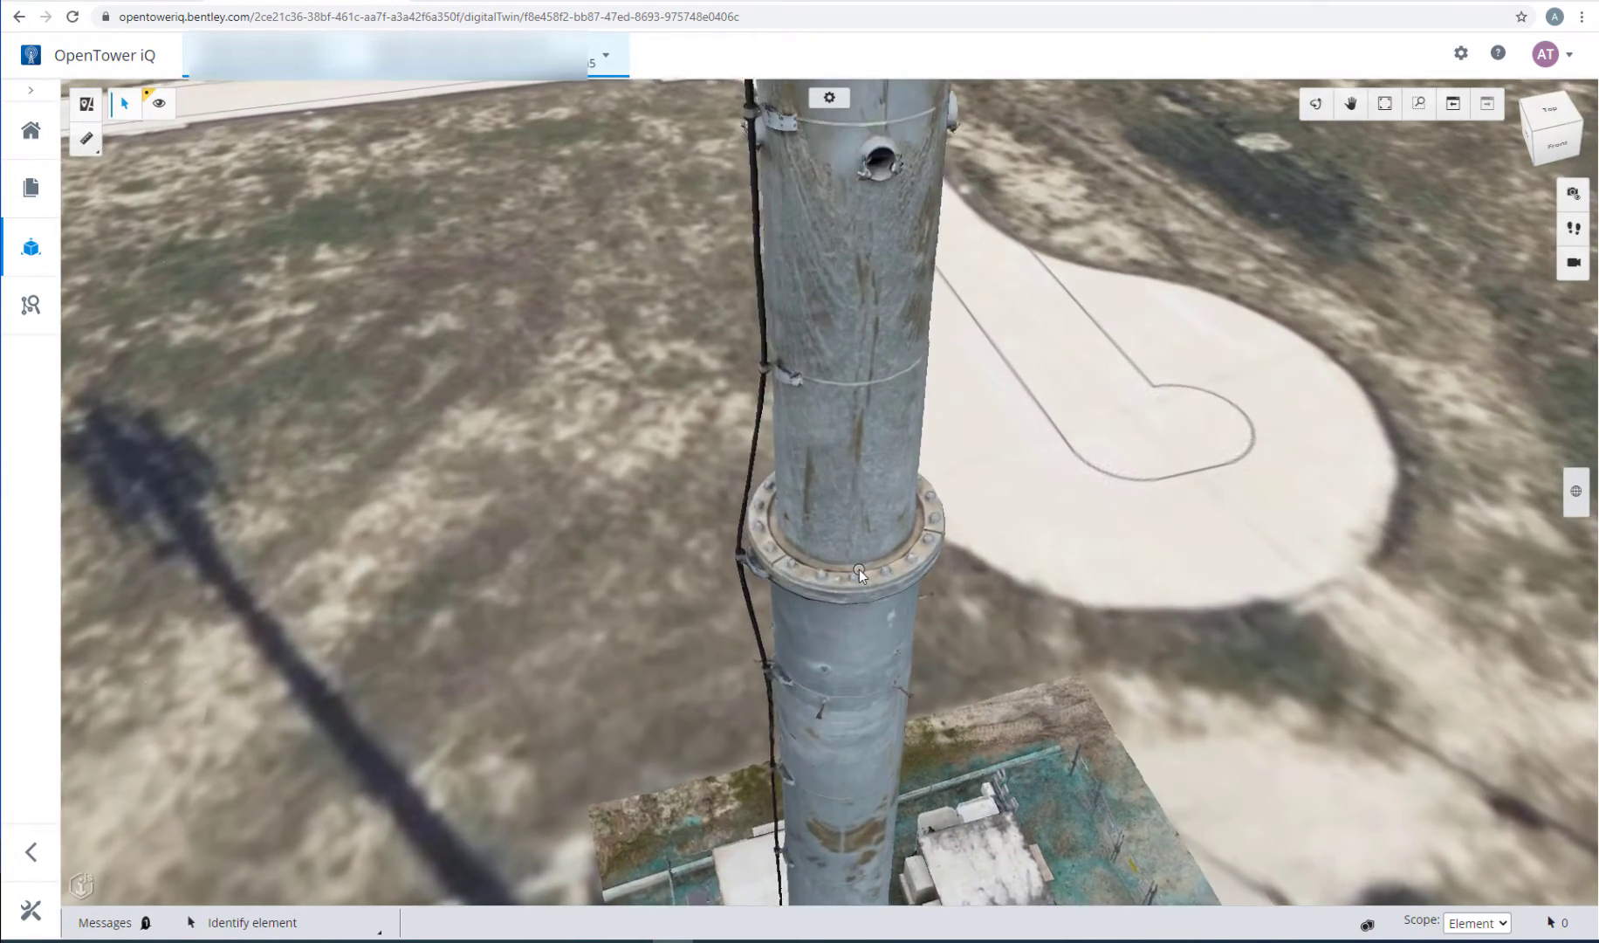
pyautogui.scroll(5, 860, 570)
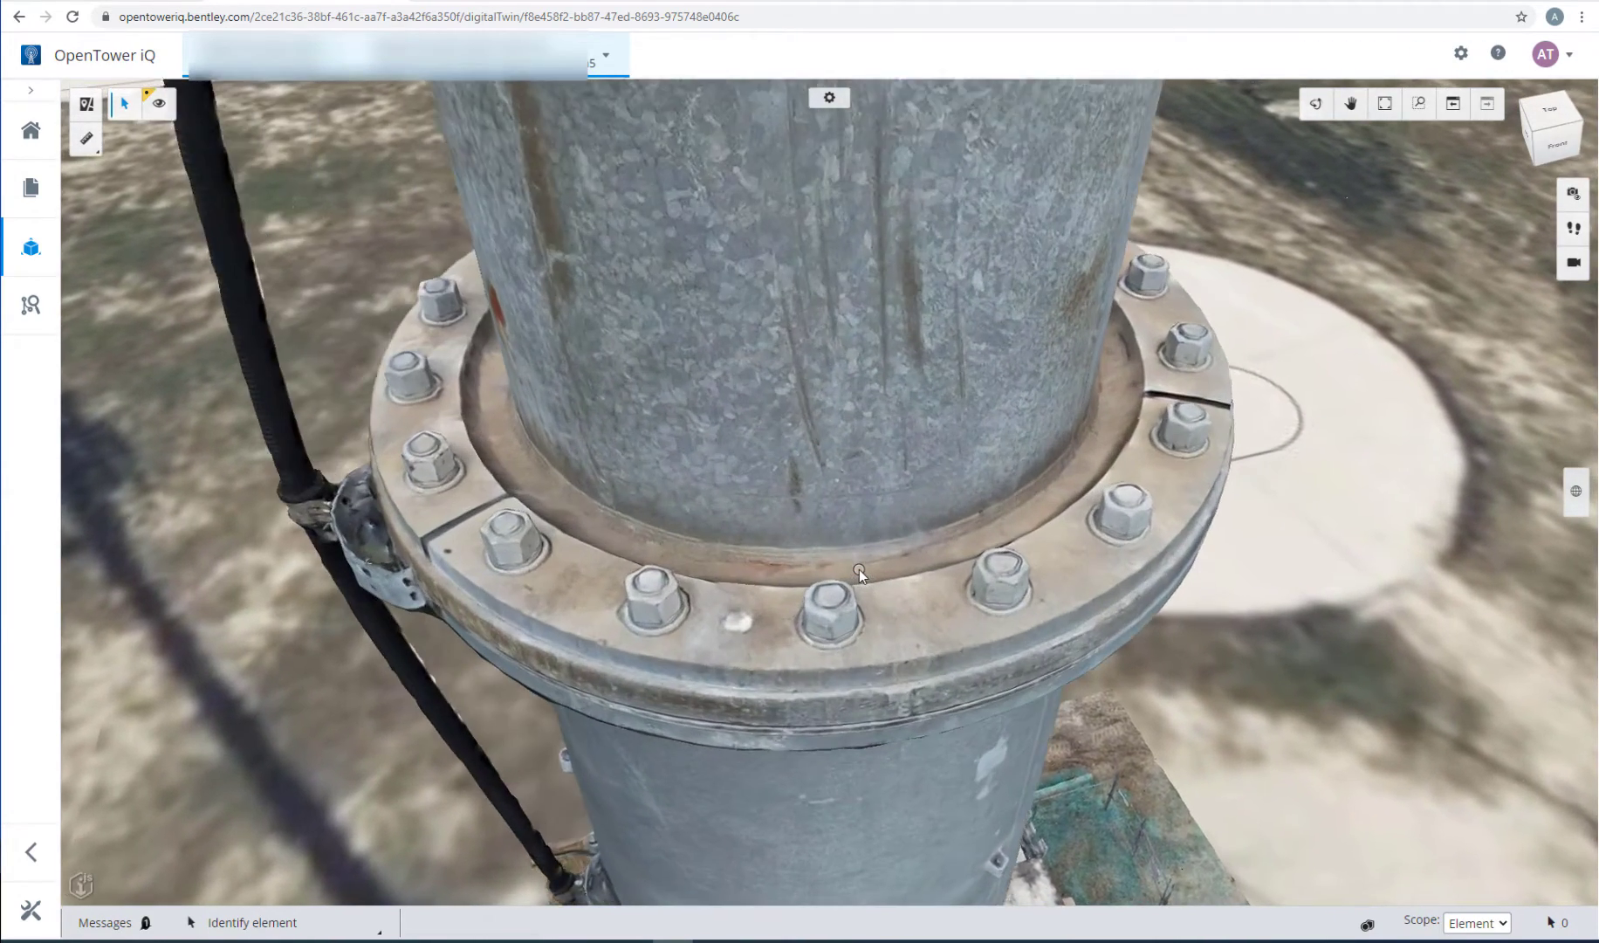
pyautogui.scroll(2, 860, 570)
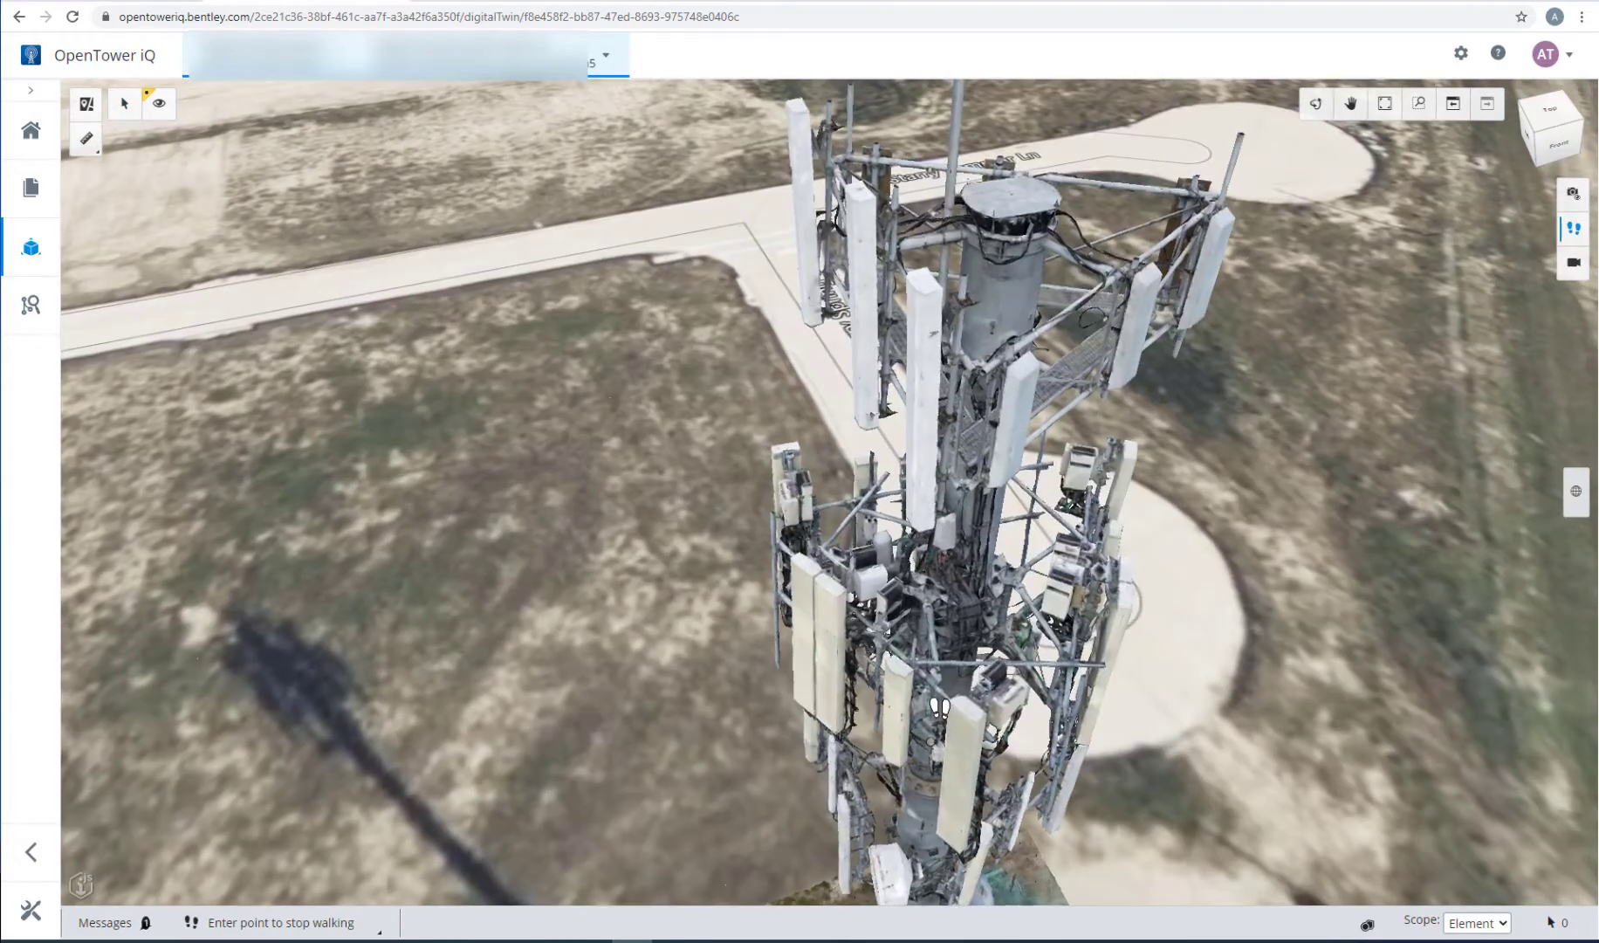
# Walk the camera around the antennas and platform, past the bracing to the landscape
pyautogui.moveTo(943, 703); pyautogui.dragTo(957, 677)
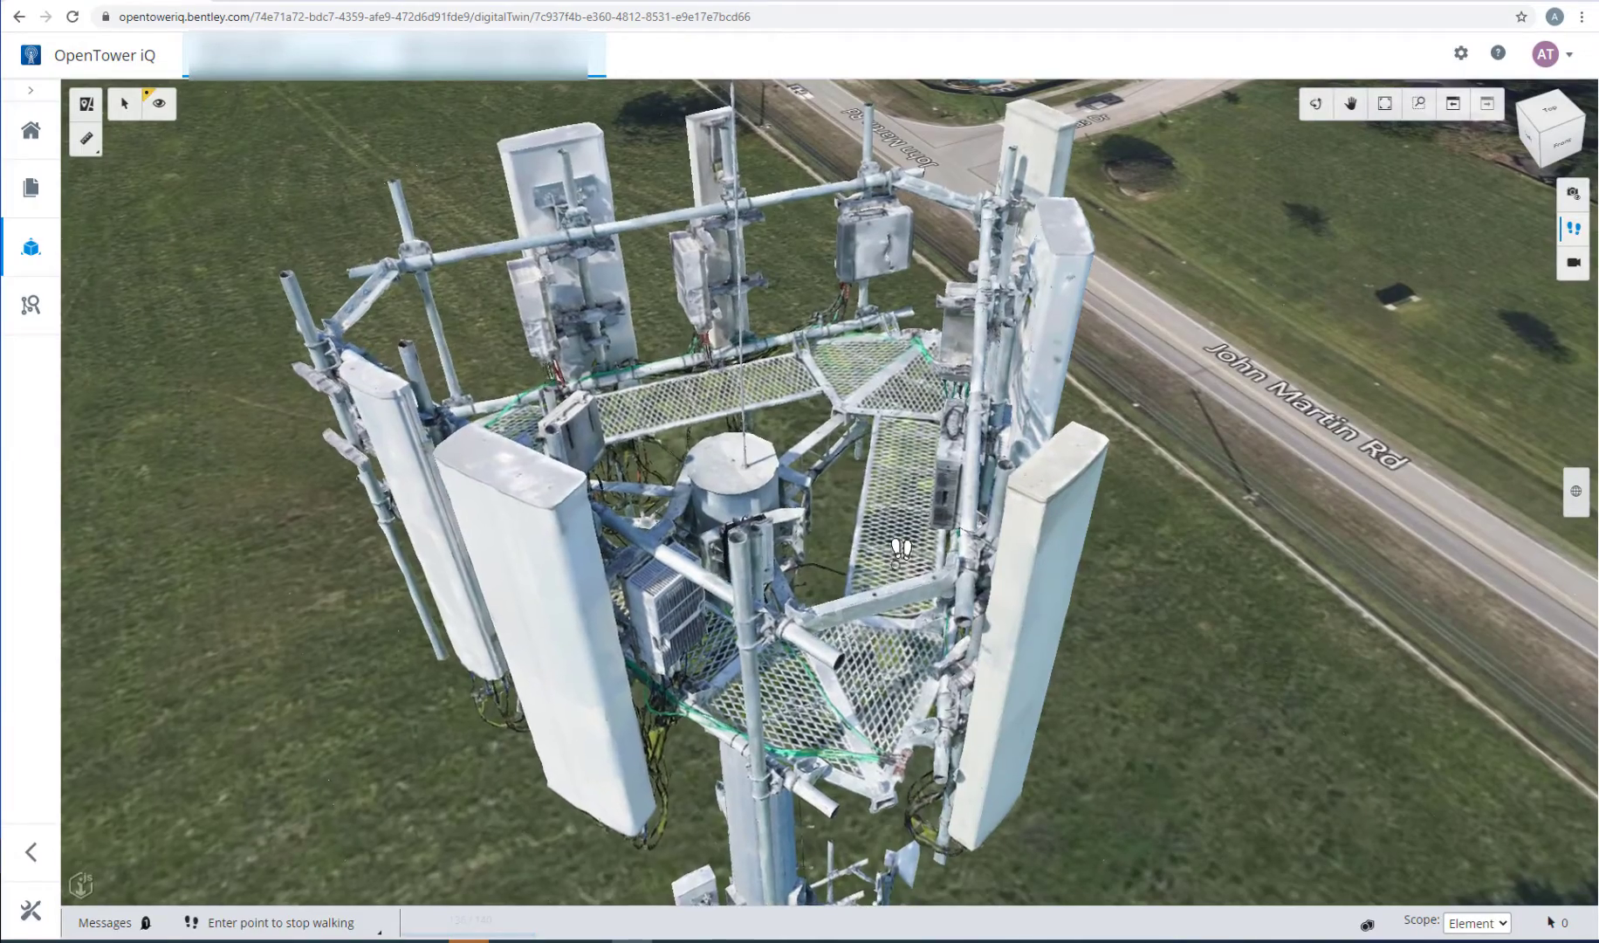
pyautogui.moveTo(901, 550); pyautogui.dragTo(864, 577)
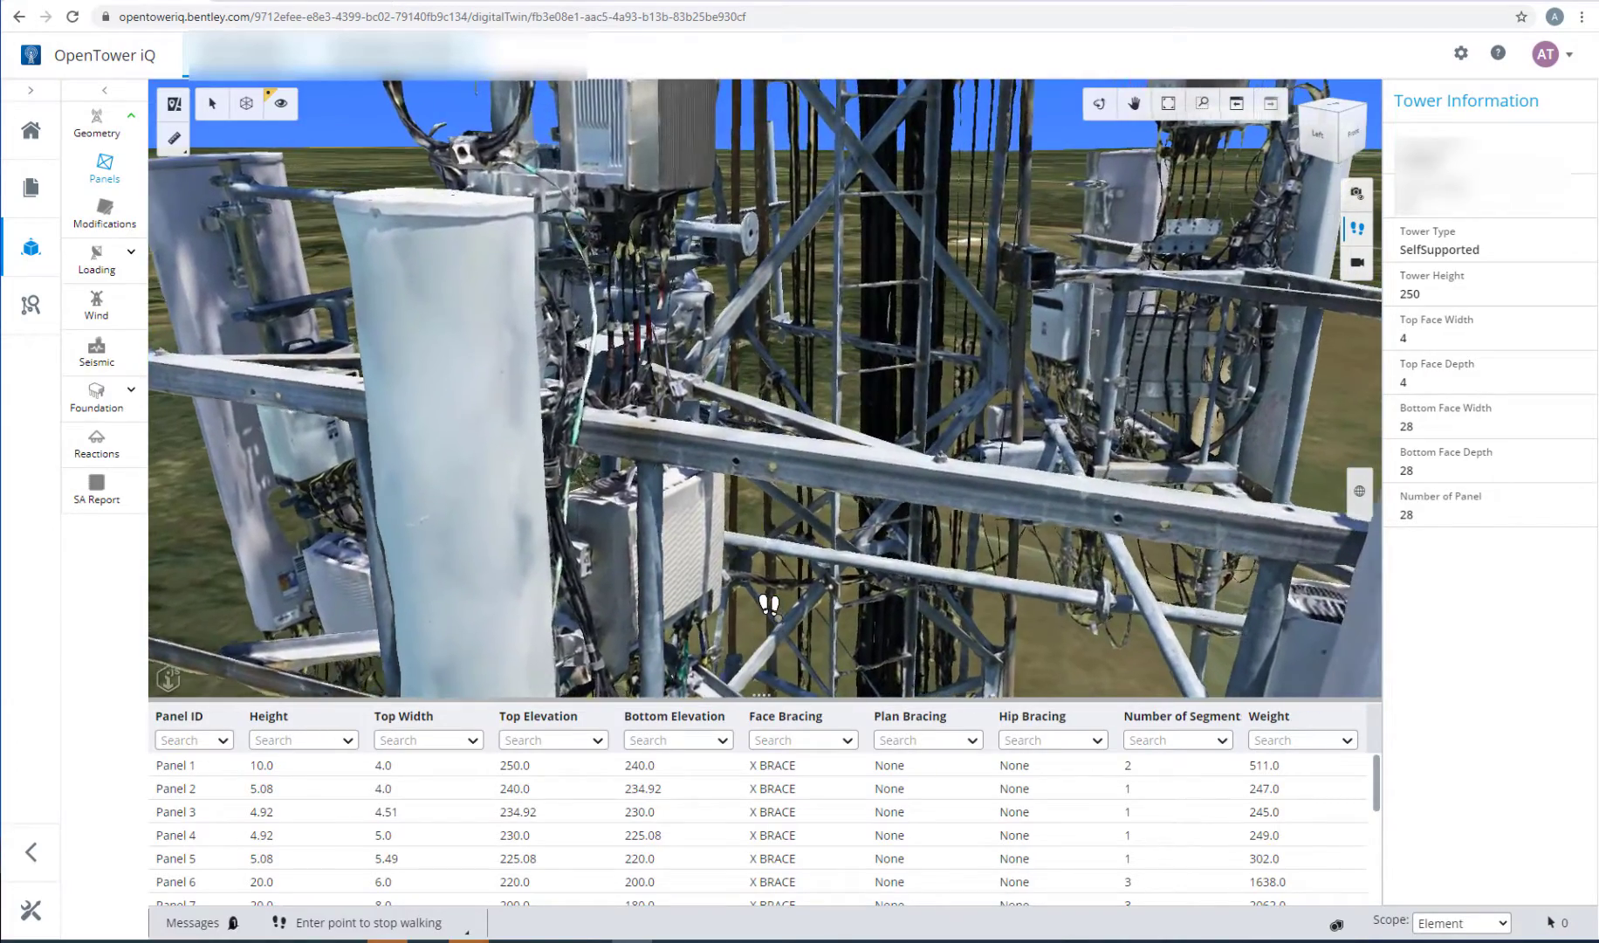
pyautogui.moveTo(768, 602); pyautogui.dragTo(745, 613)
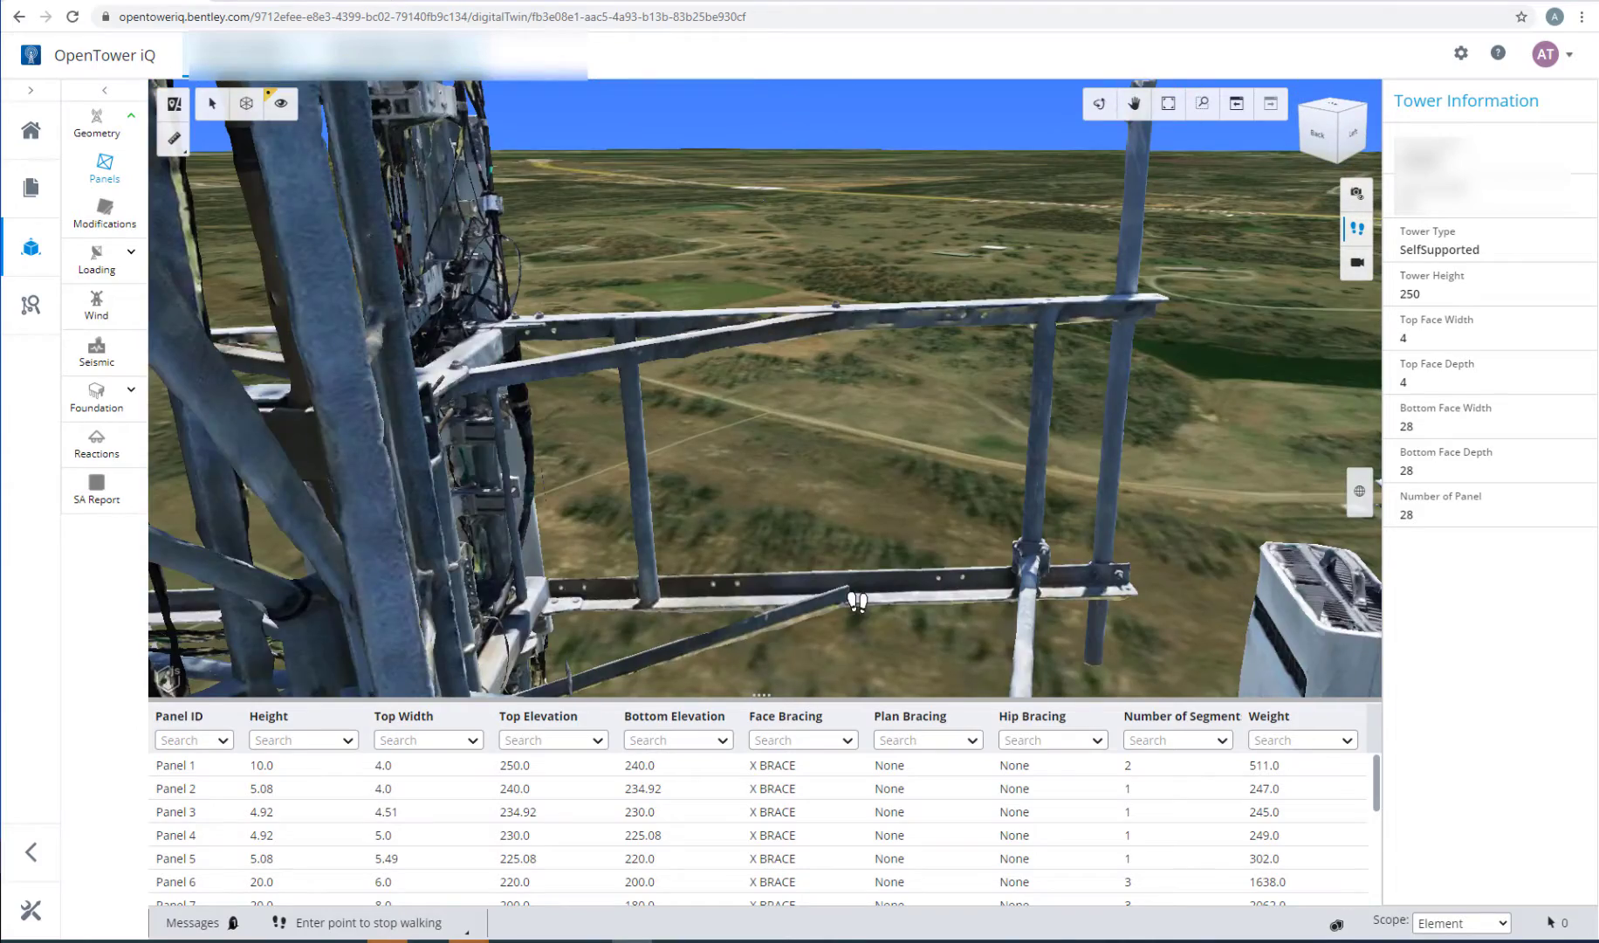
pyautogui.moveTo(1020, 602); pyautogui.dragTo(1025, 600)
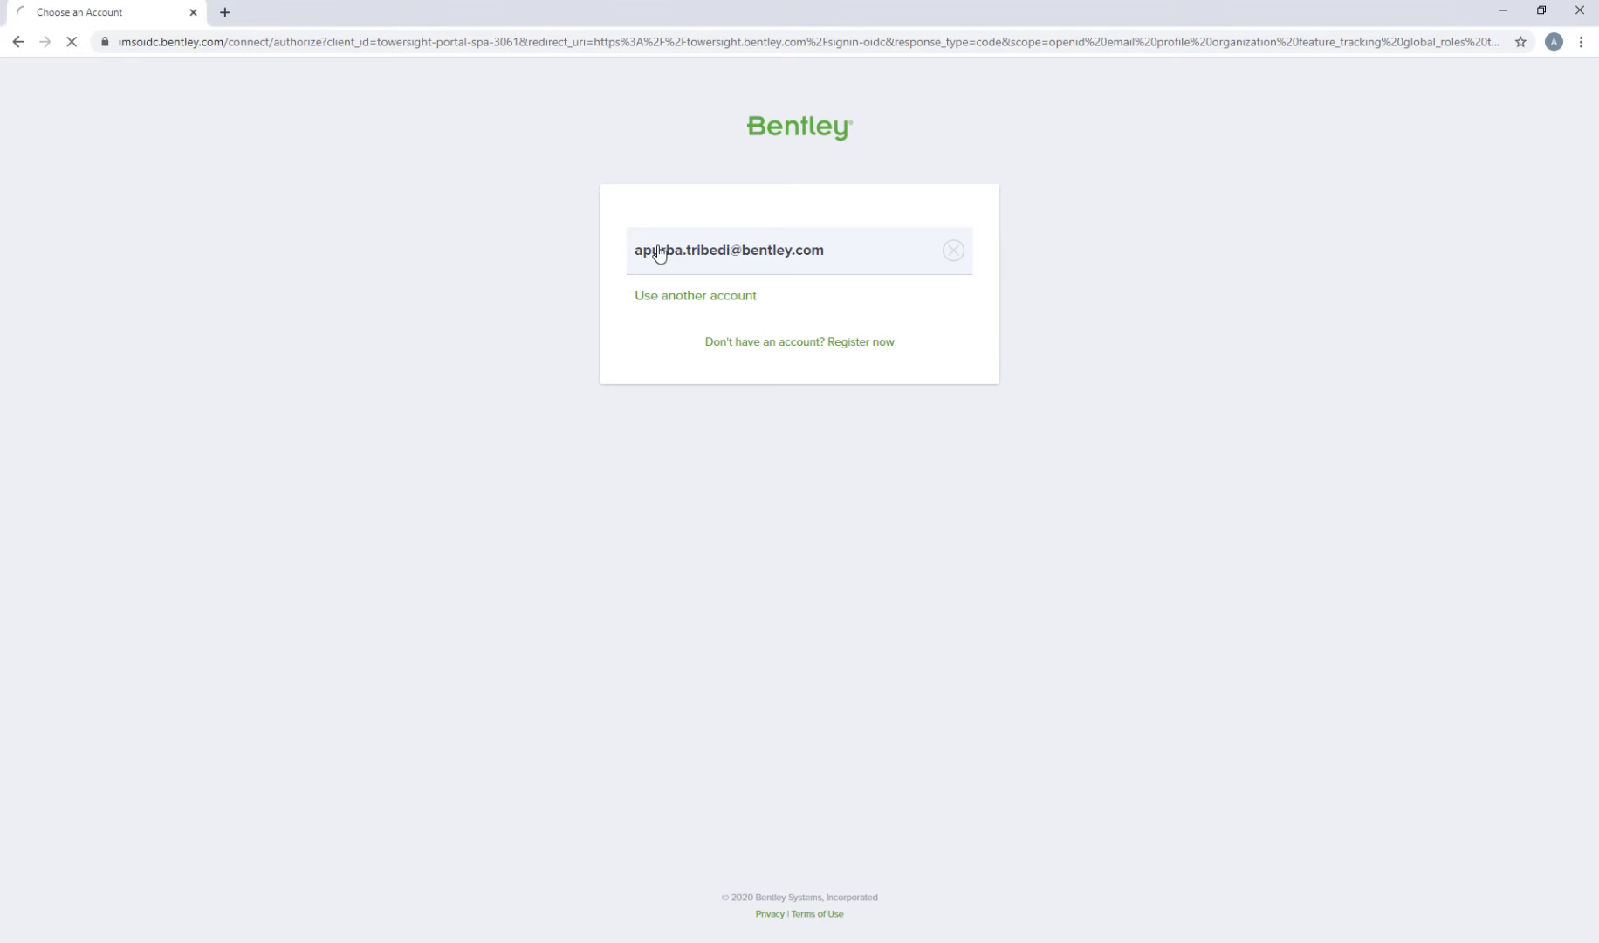
# Sign in to OpenTower iQ with the listed Bentley account
pyautogui.click(376, 325)
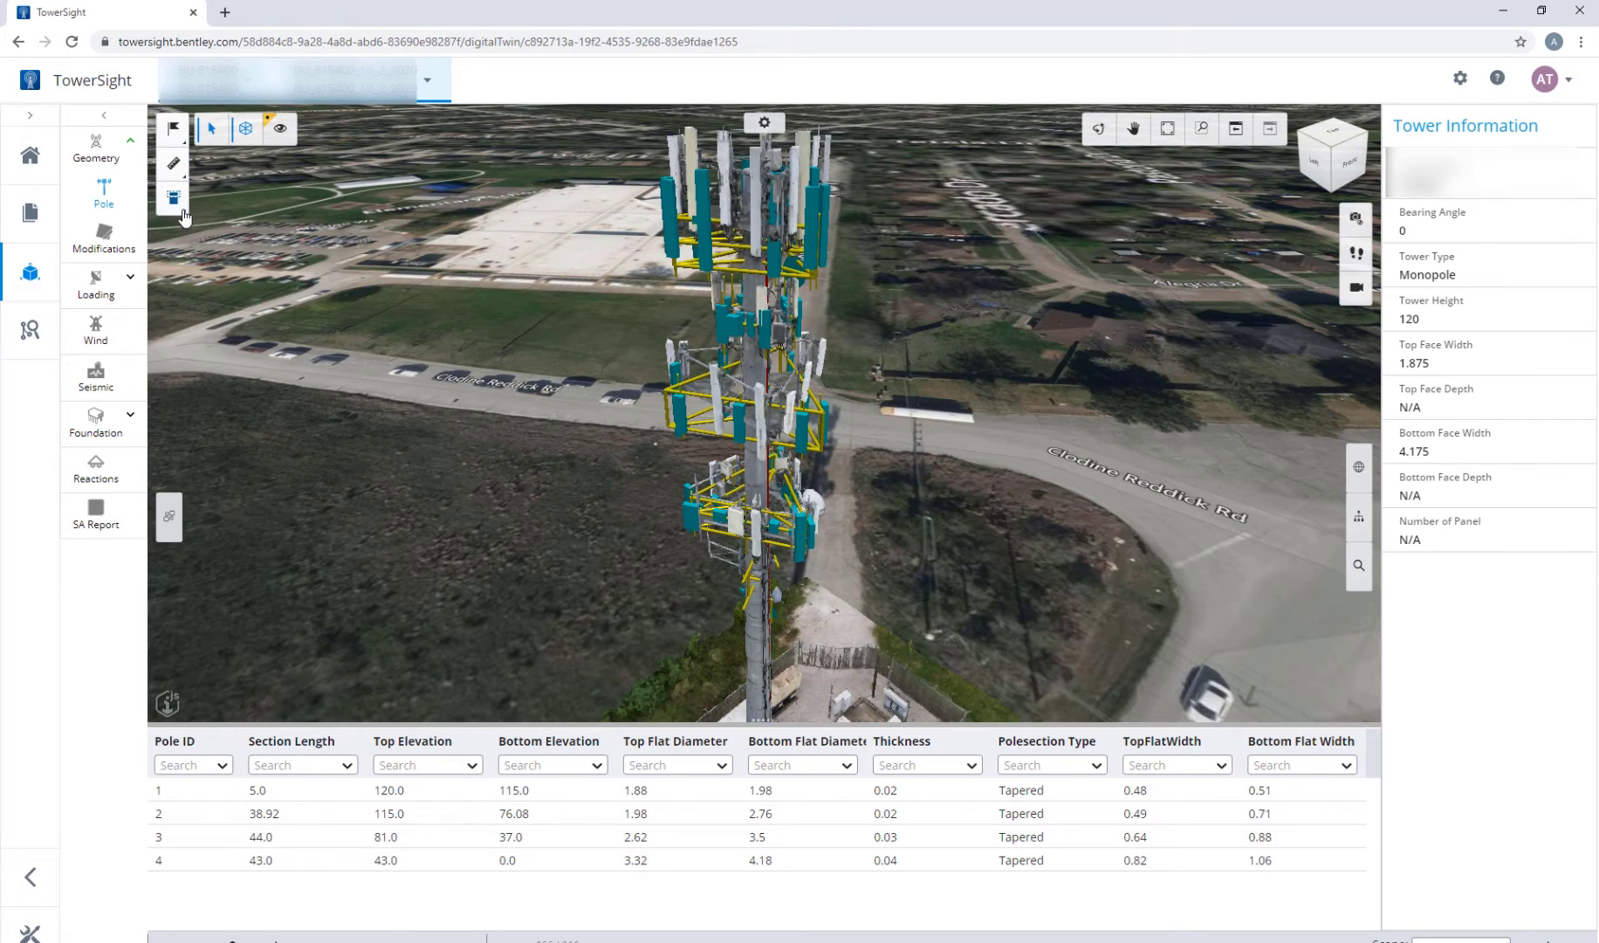
# Clip the model with a range box around the monopole and lower its top face
pyautogui.click(184, 210)
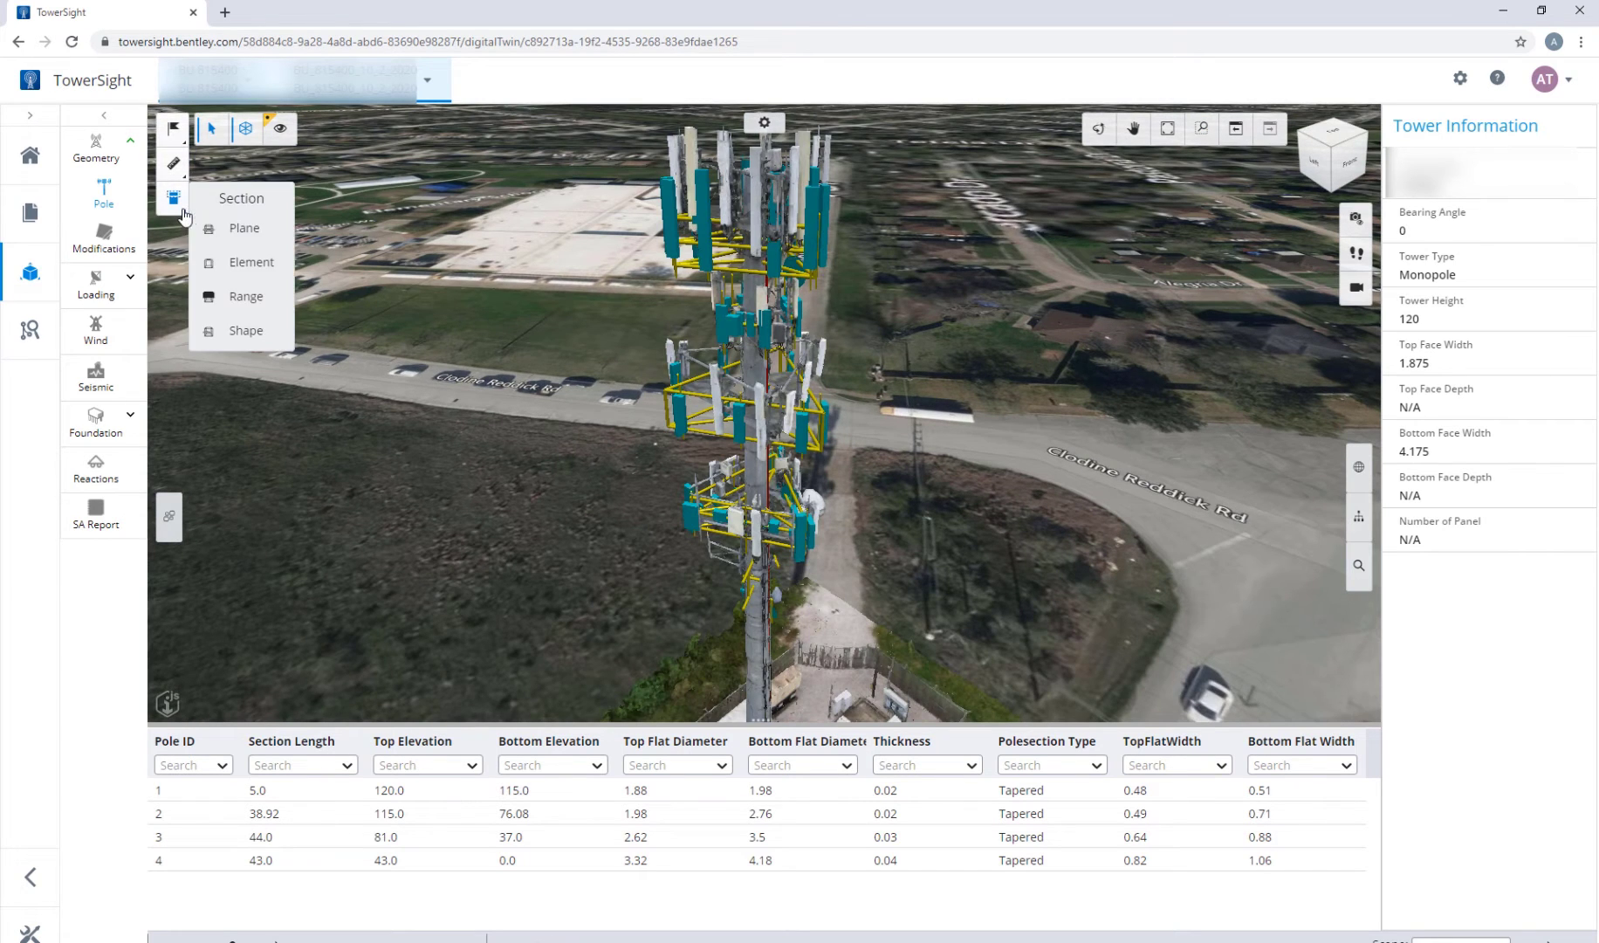
pyautogui.click(248, 298)
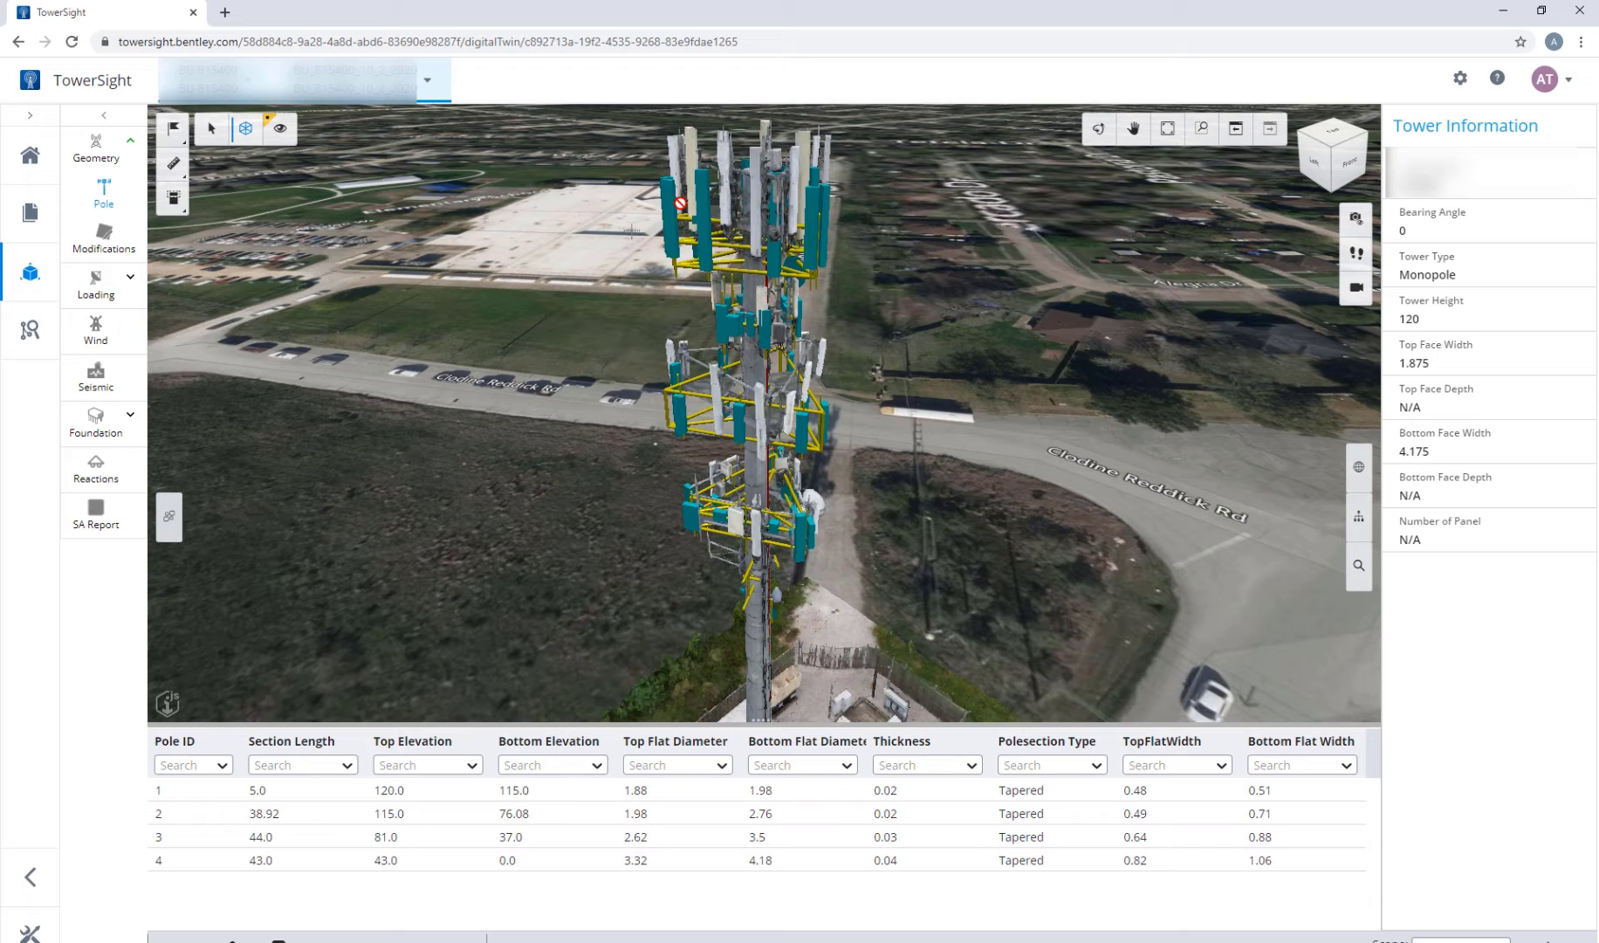
pyautogui.click(669, 181)
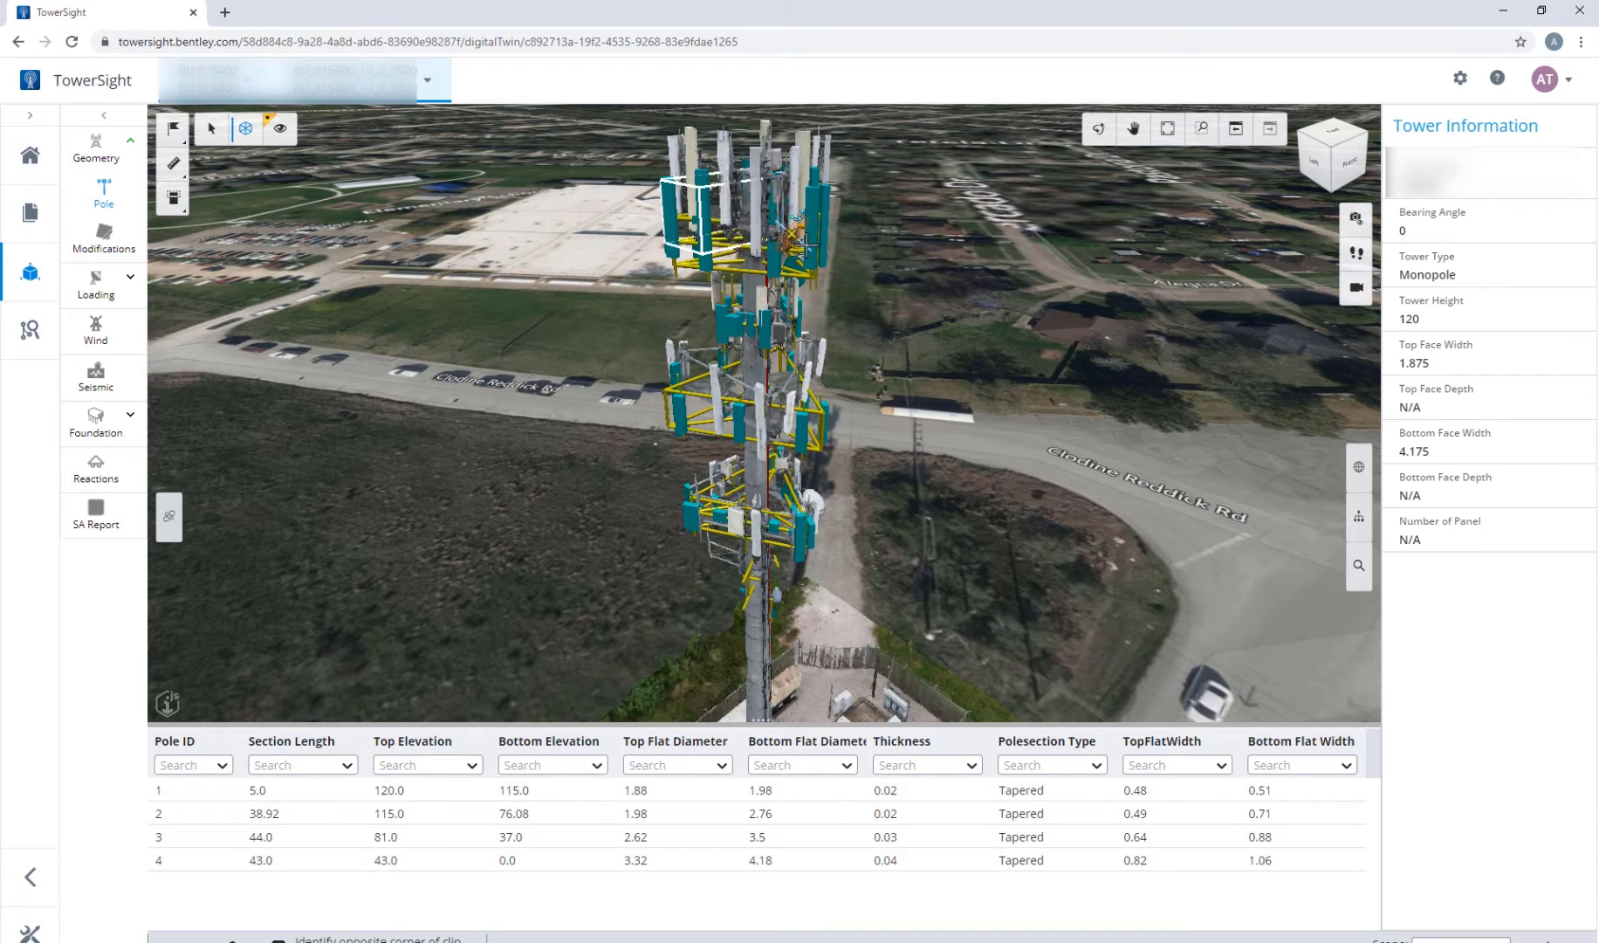
pyautogui.click(825, 263)
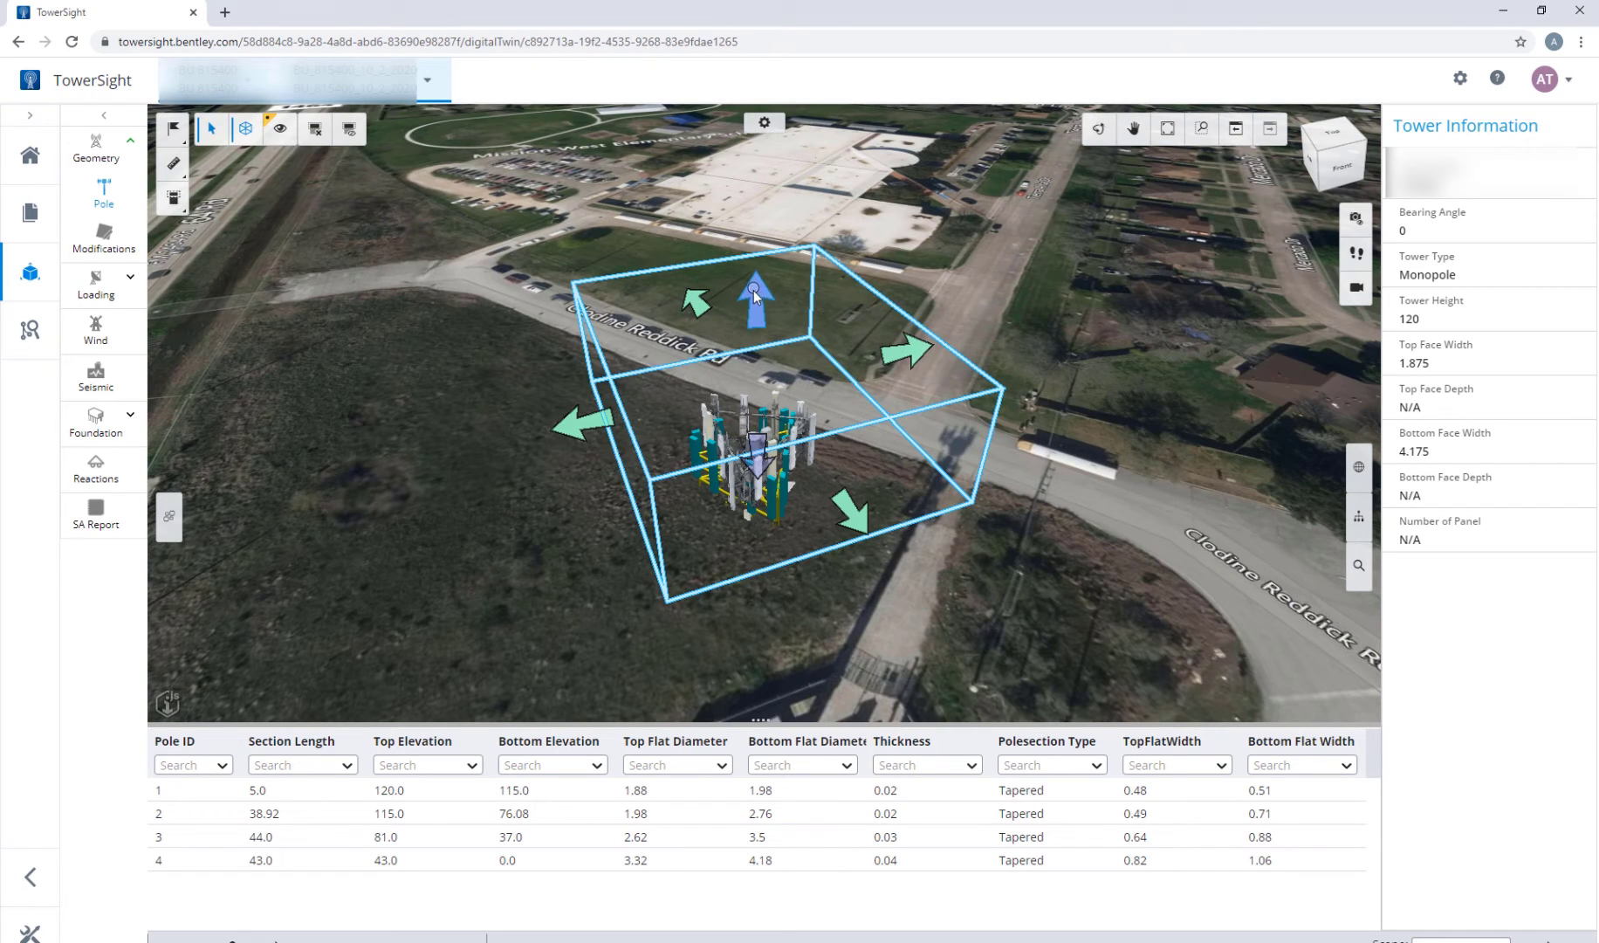
pyautogui.moveTo(754, 287); pyautogui.dragTo(769, 409)
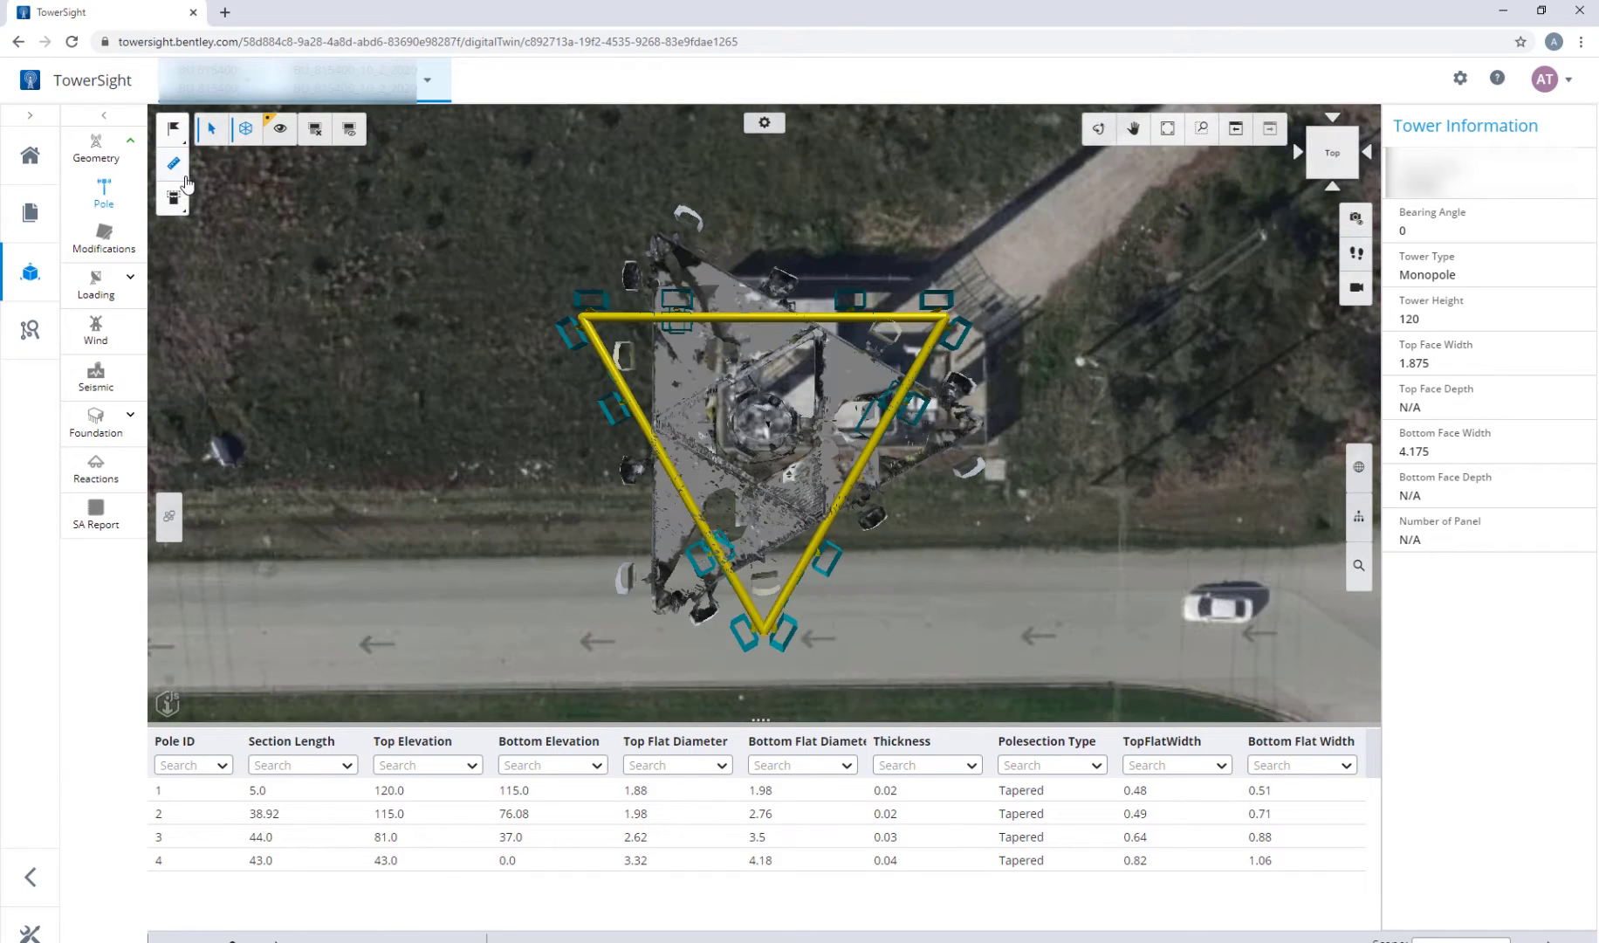
# Measure an 85.77° angle on the tower
pyautogui.click(176, 167)
pyautogui.click(245, 330)
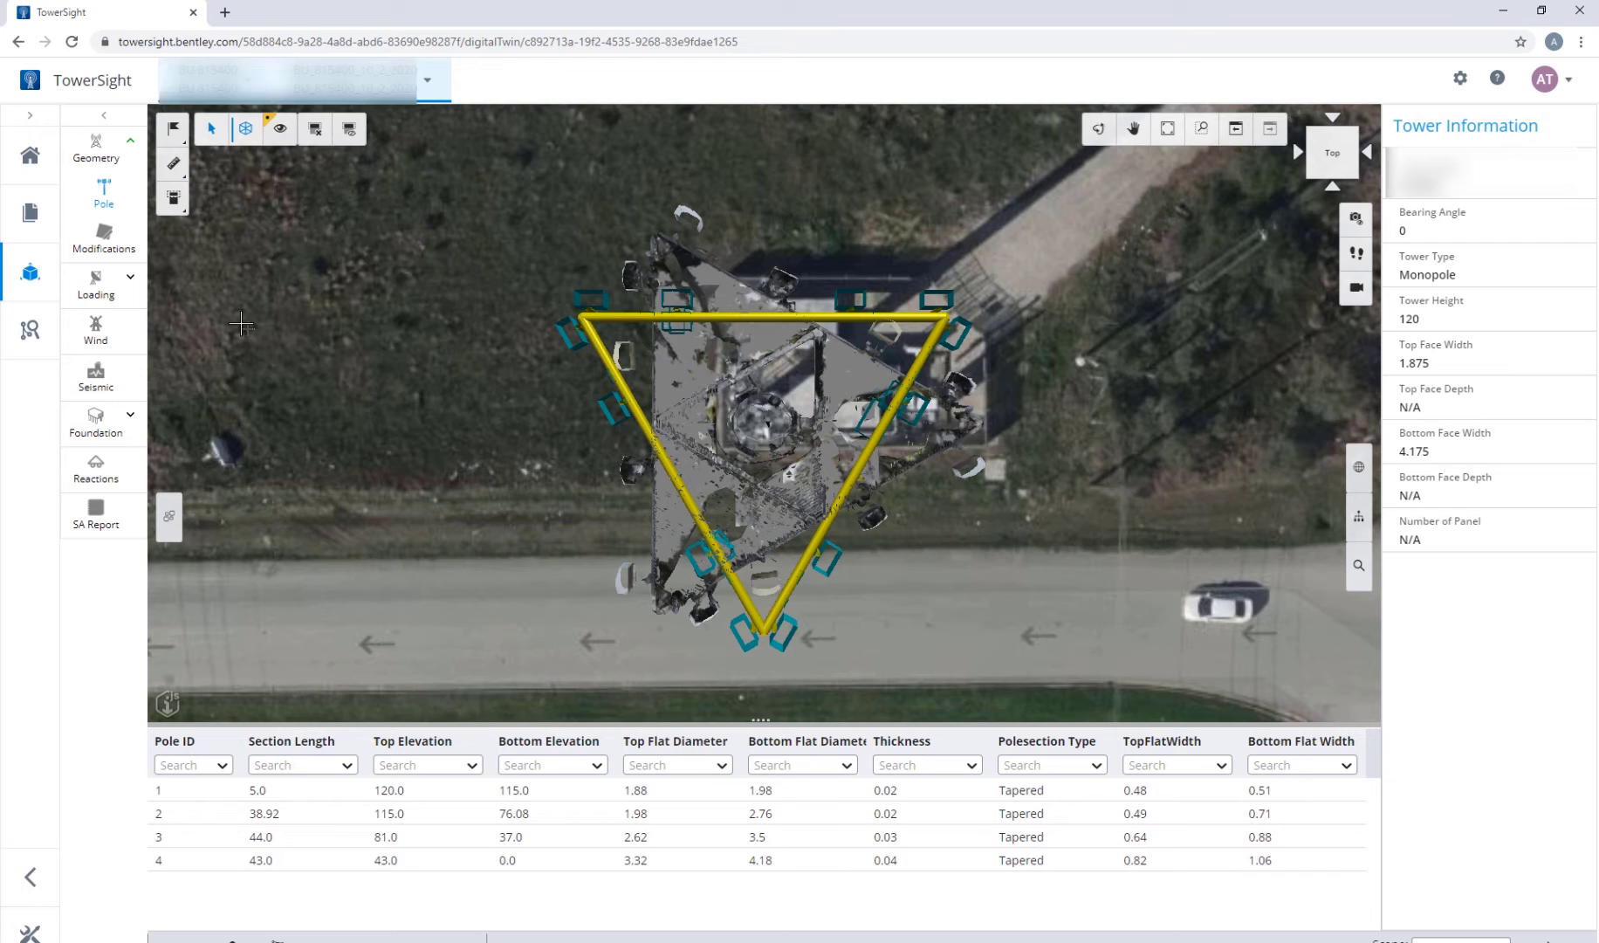
pyautogui.click(654, 235)
pyautogui.click(655, 311)
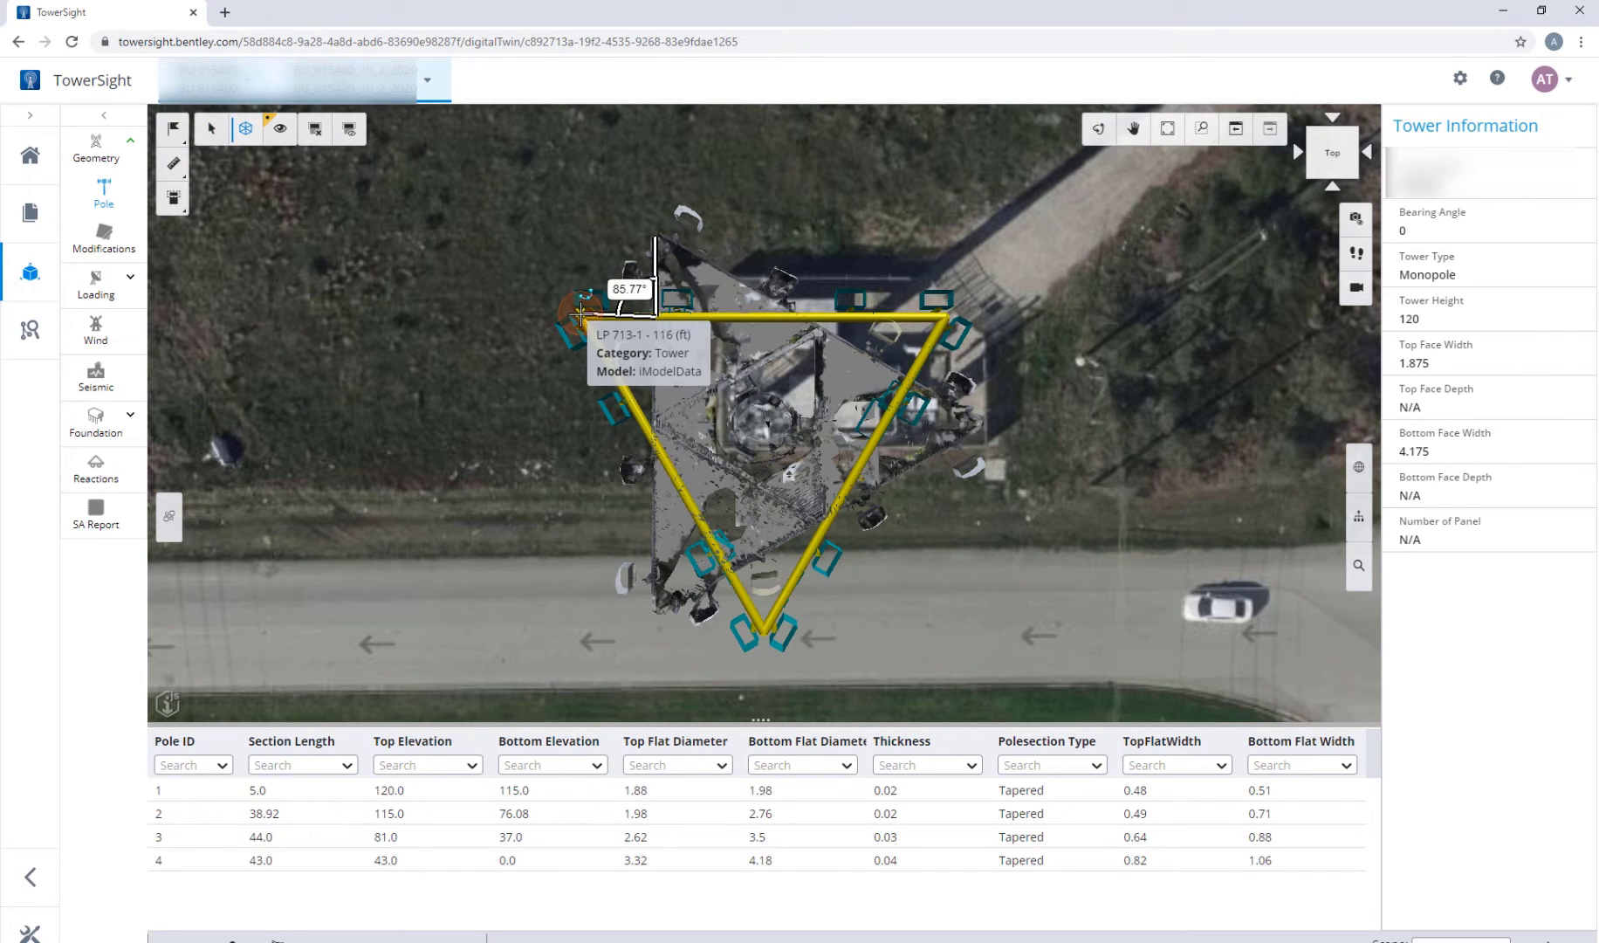
pyautogui.click(581, 312)
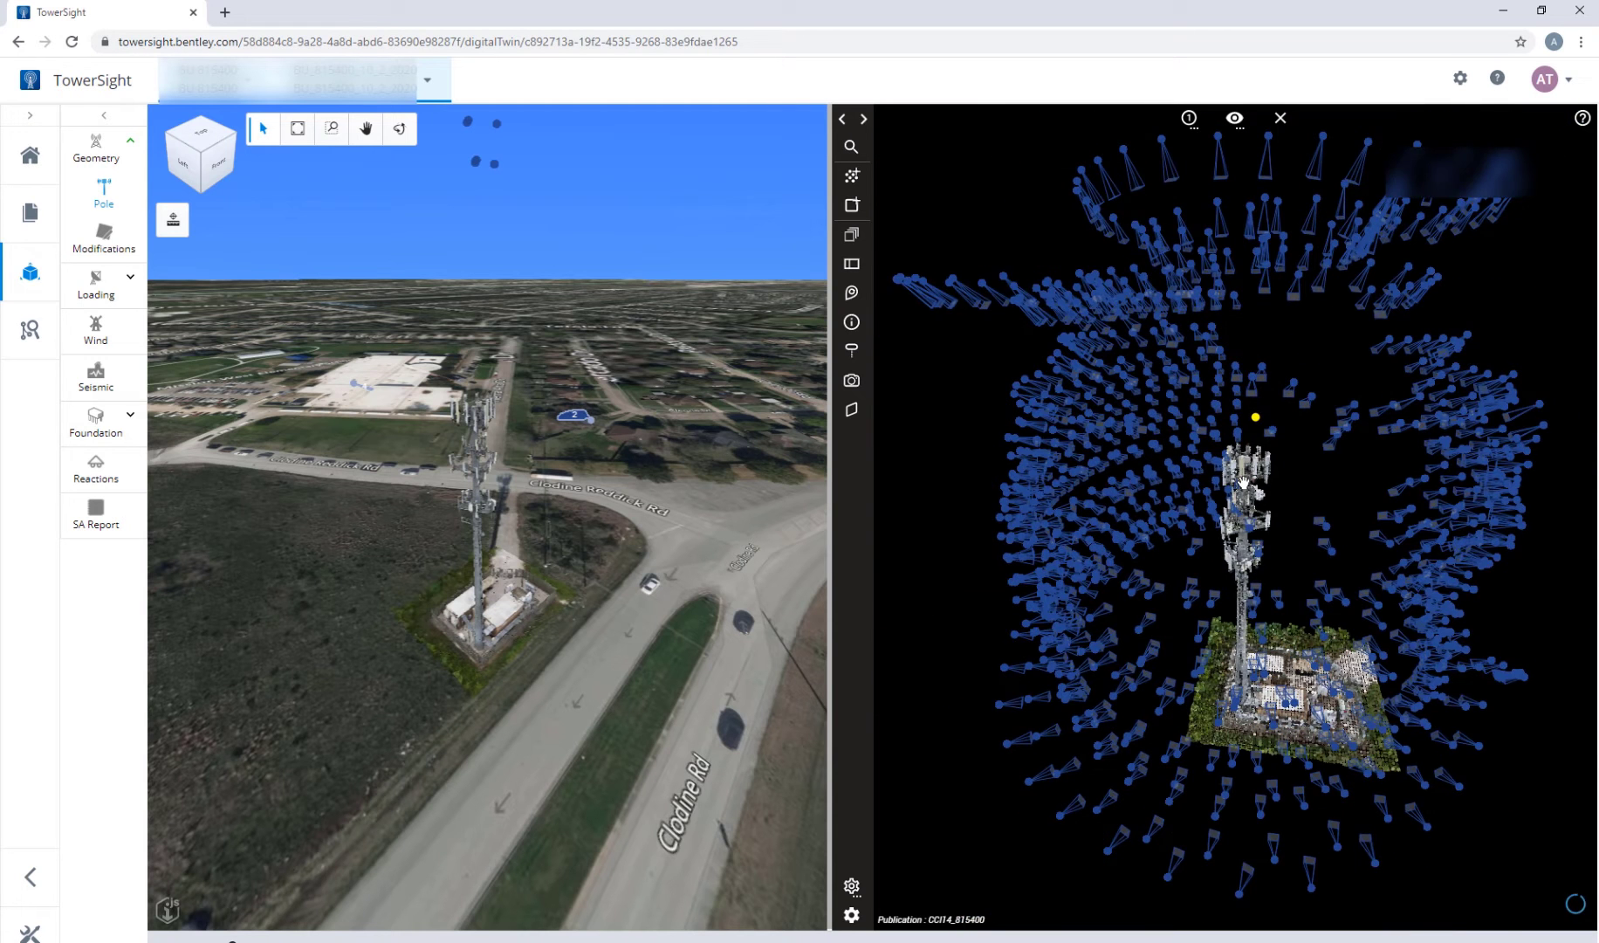
# Measure the antenna's height as 1.190 m on the tower photo
pyautogui.scroll(5, 1243, 481)
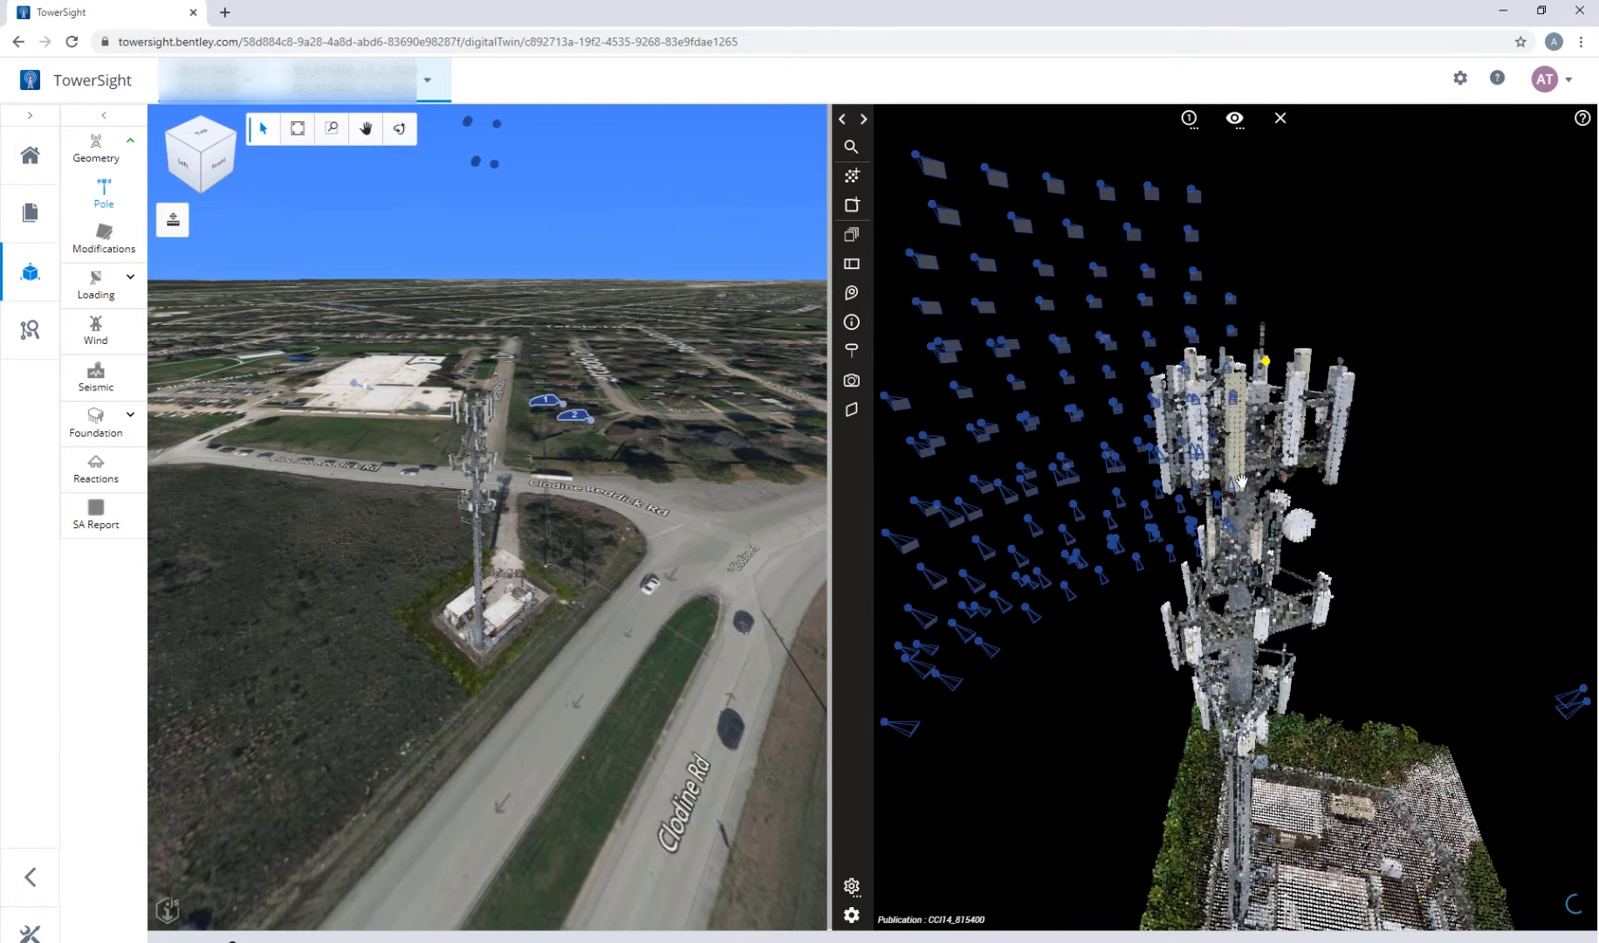
pyautogui.click(1312, 495)
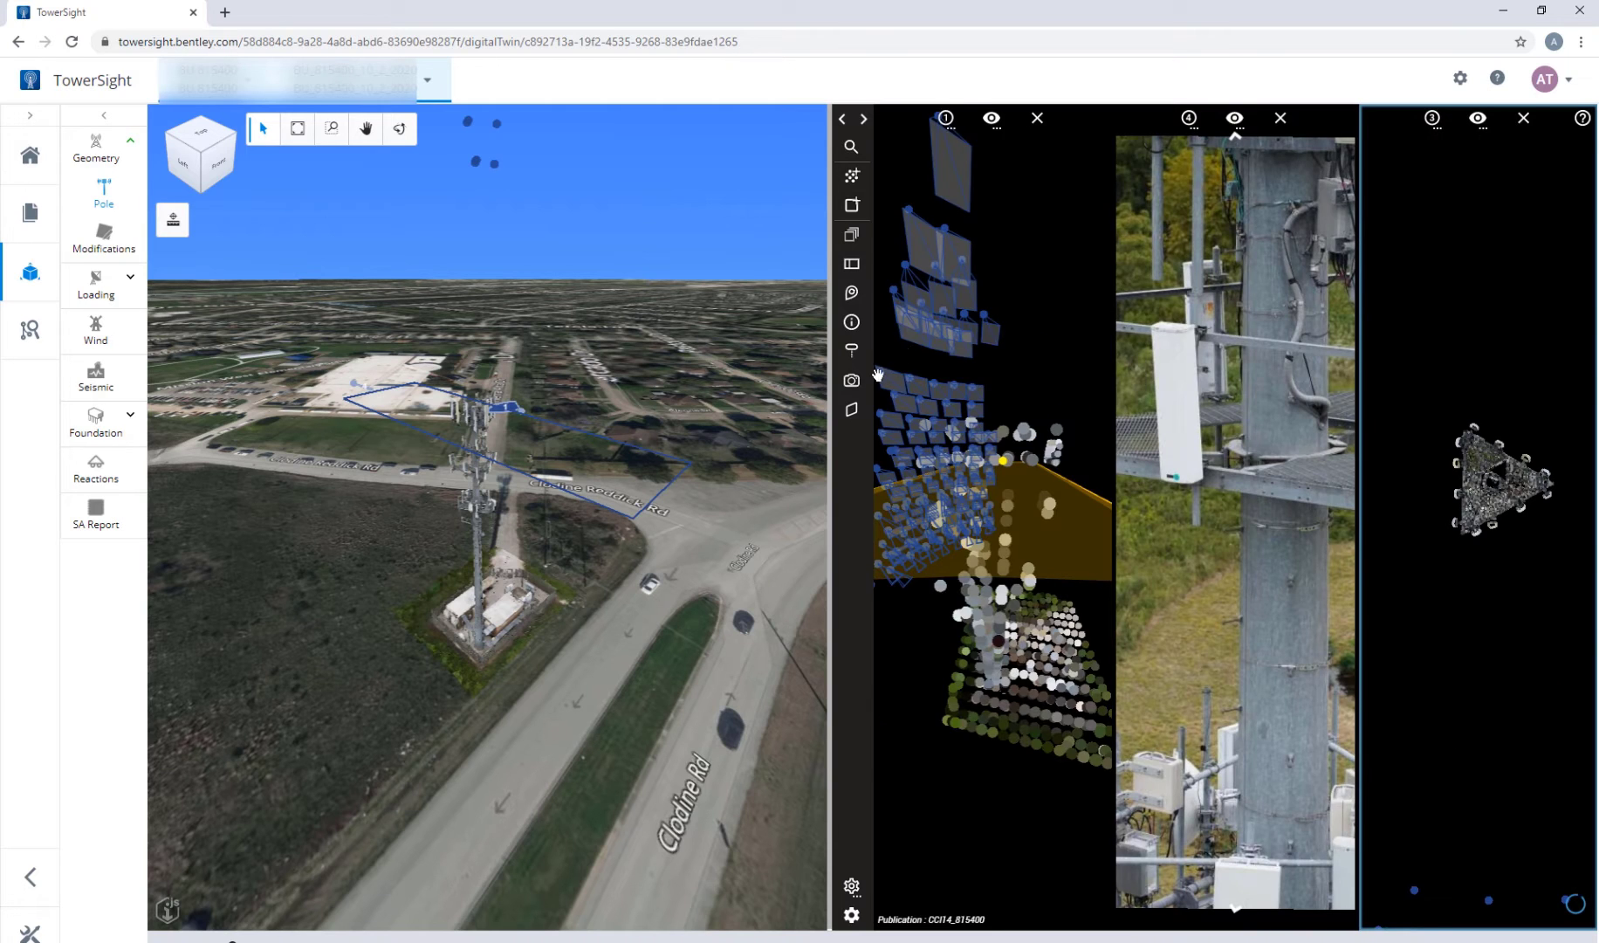
pyautogui.click(851, 292)
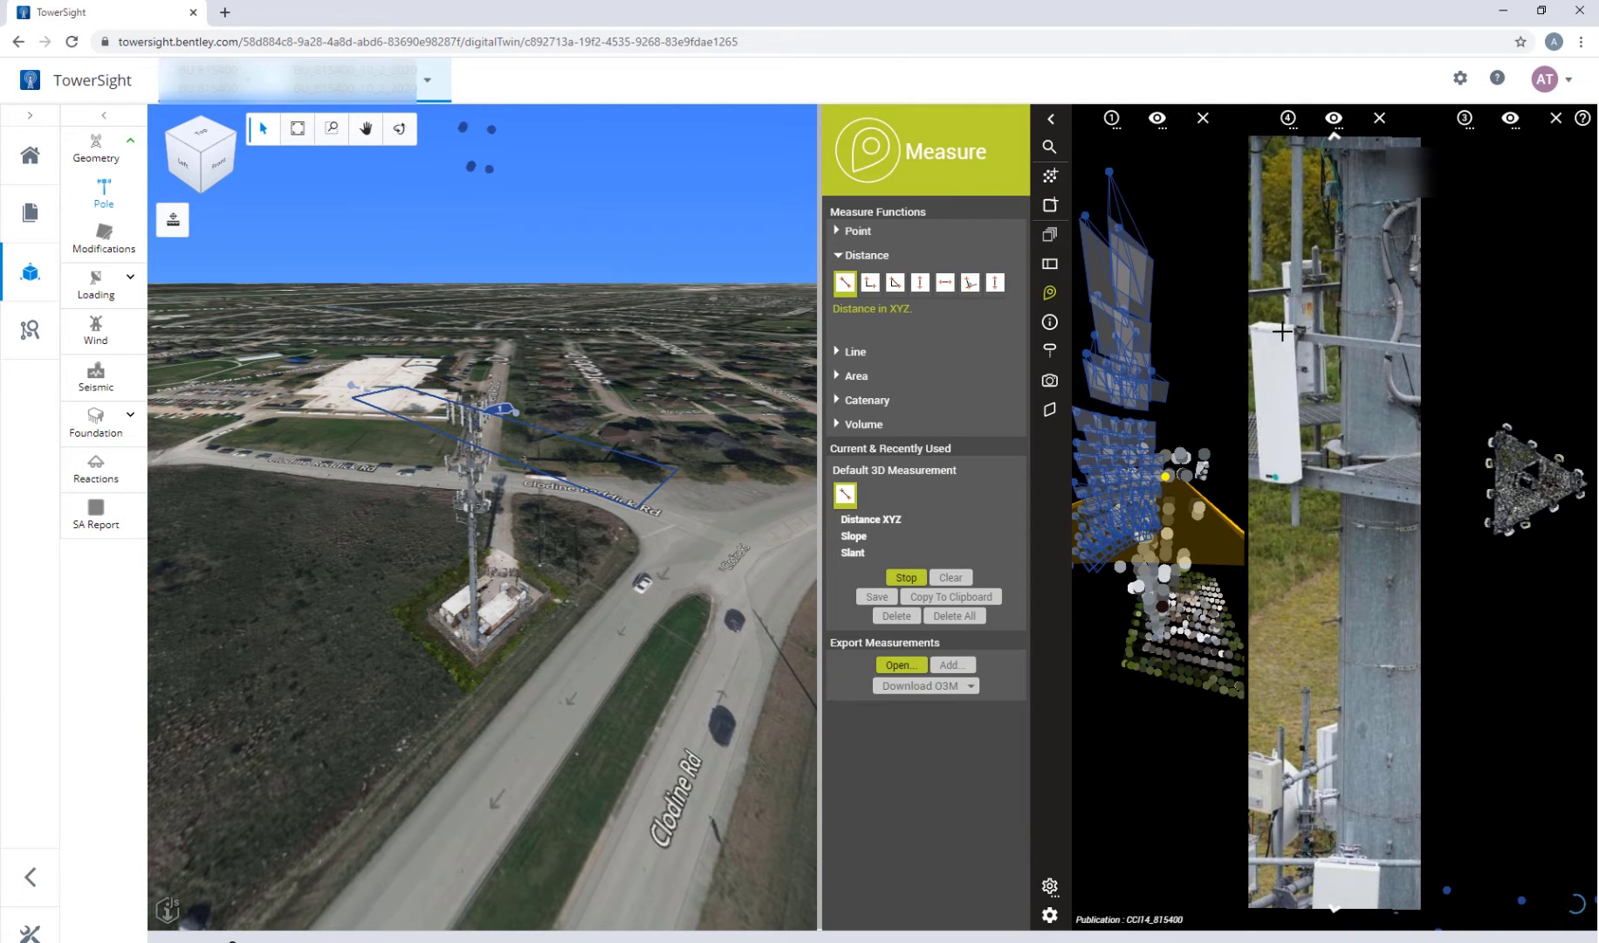
pyautogui.click(1283, 332)
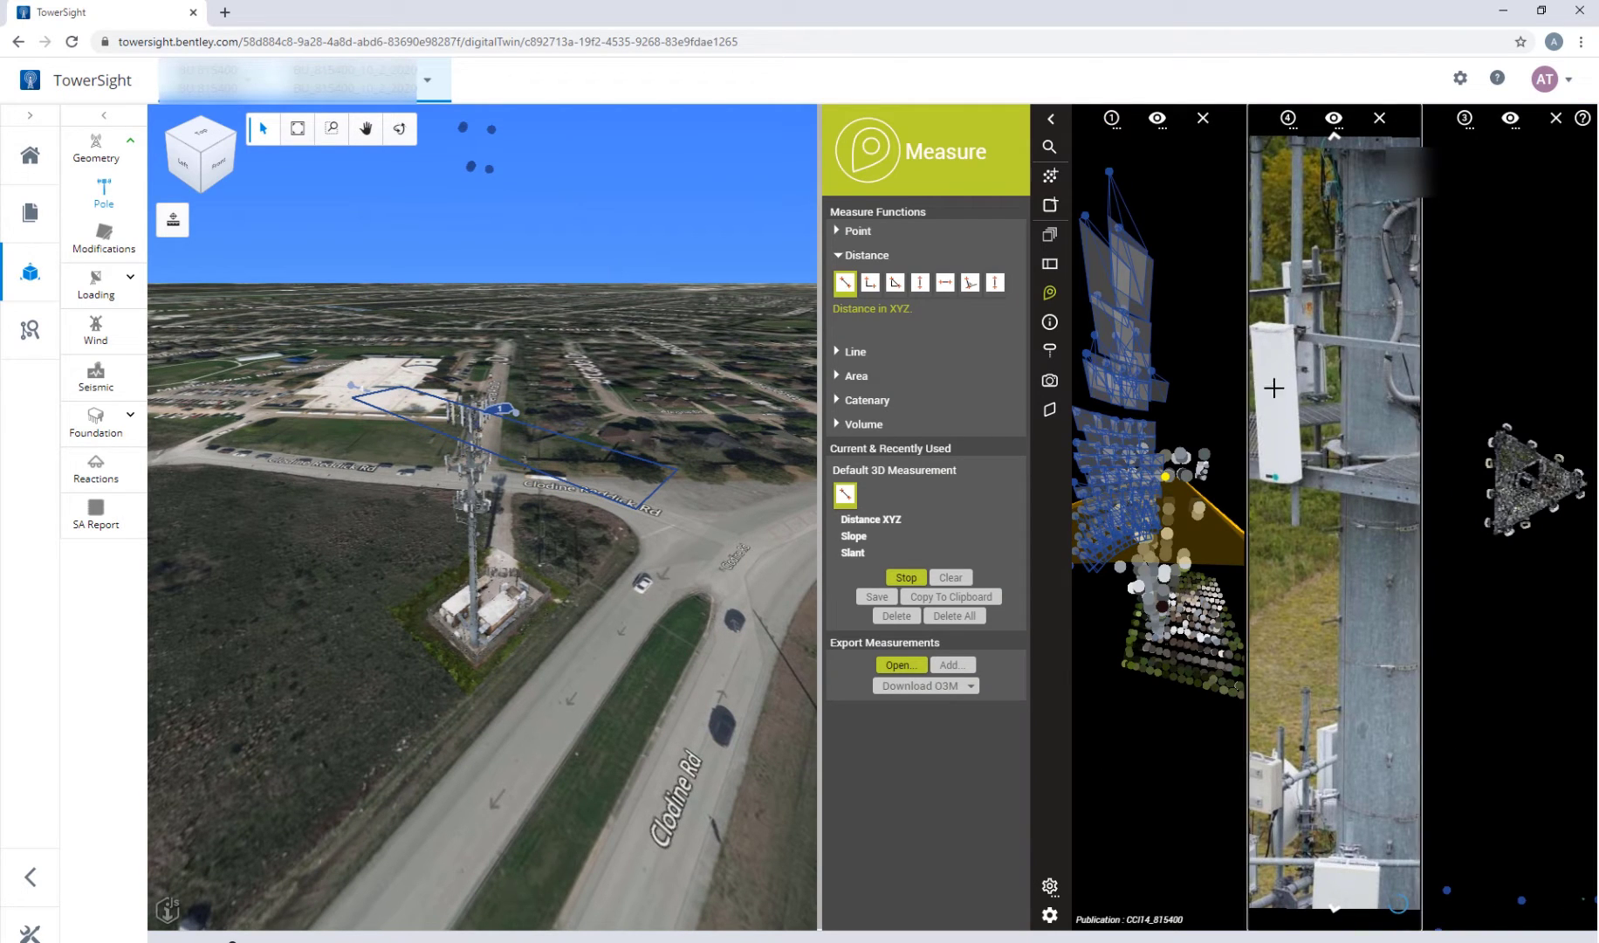
pyautogui.click(1291, 483)
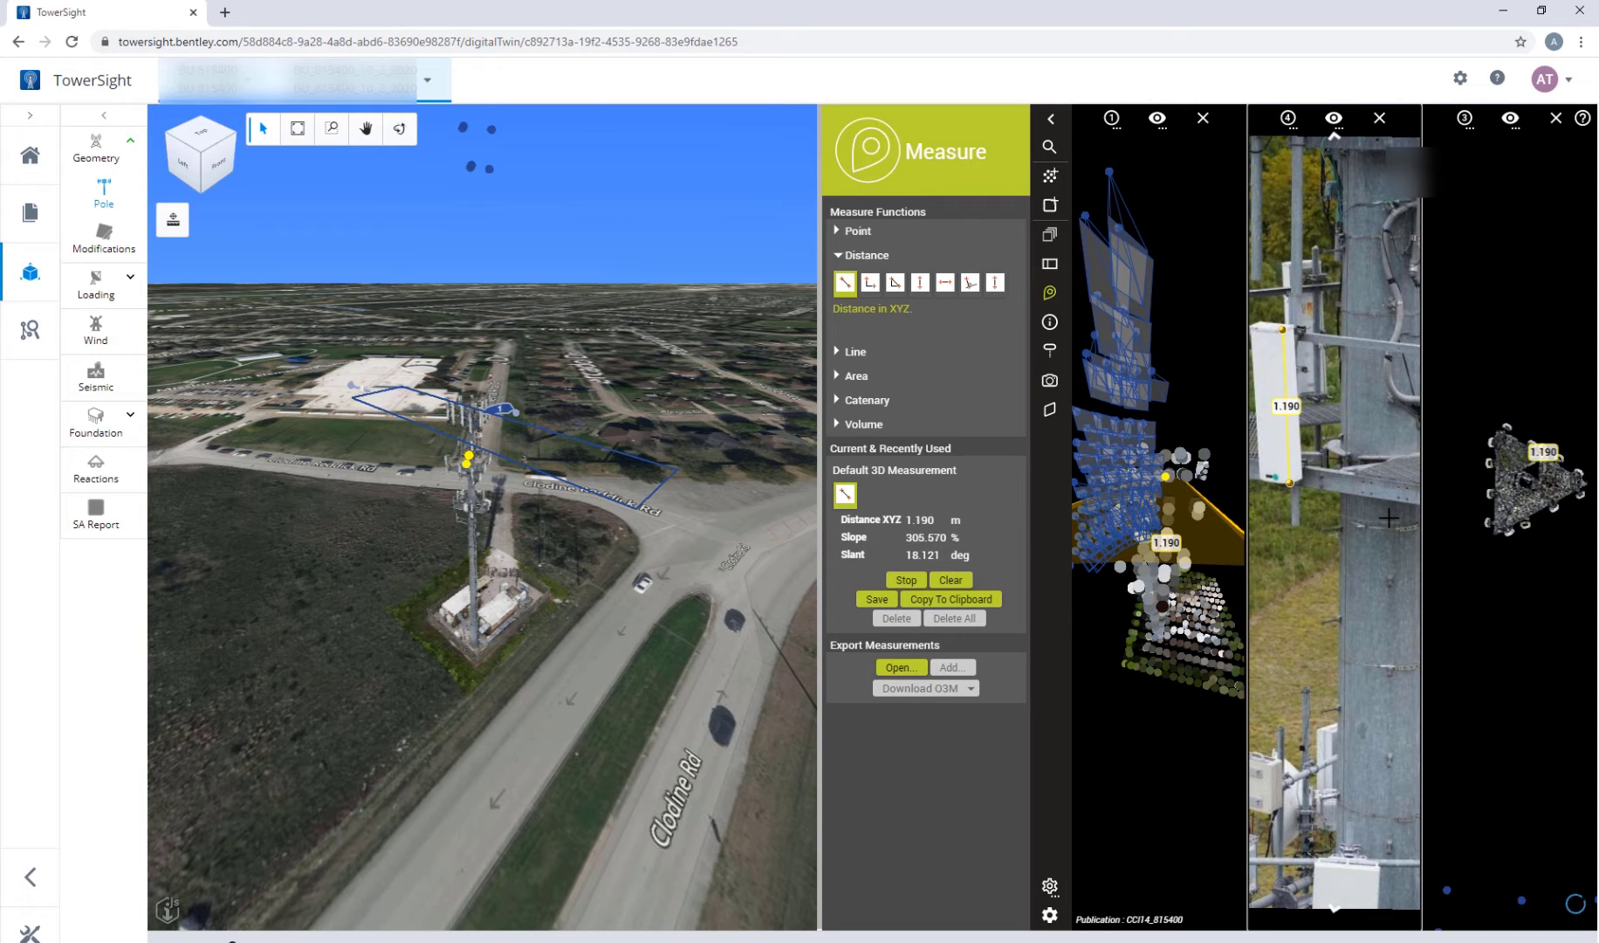
# Thin the point-cloud slice to 14 cm, measure 3.911 m and 0.626 m, then find photos of picked spots
pyautogui.scroll(5, 1358, 477)
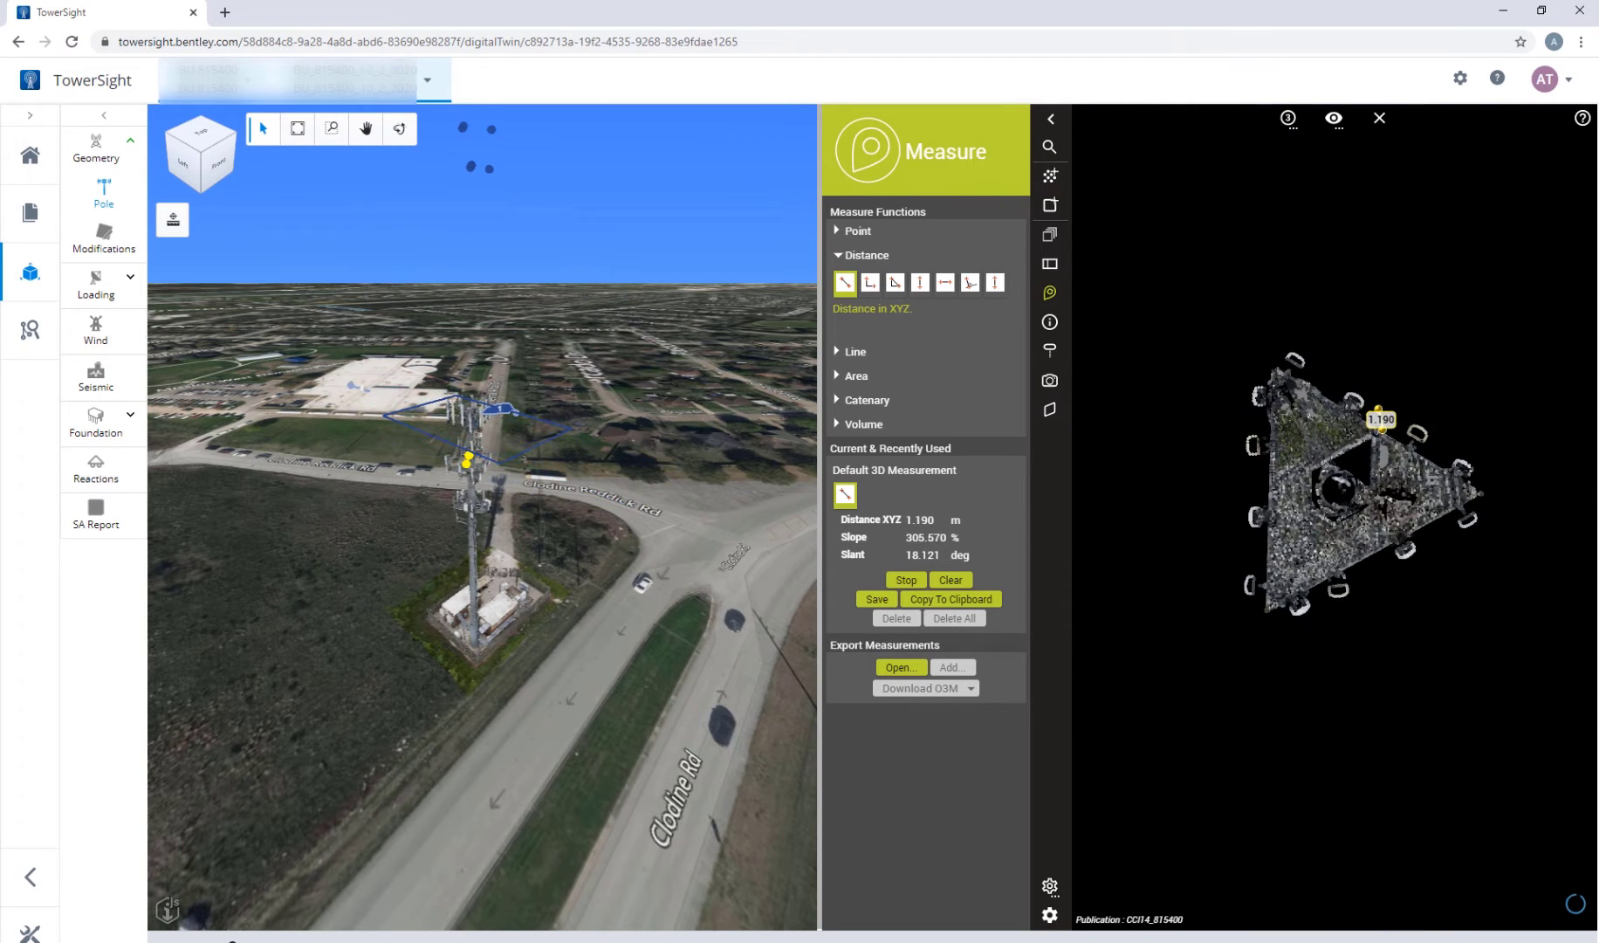
pyautogui.click(1051, 409)
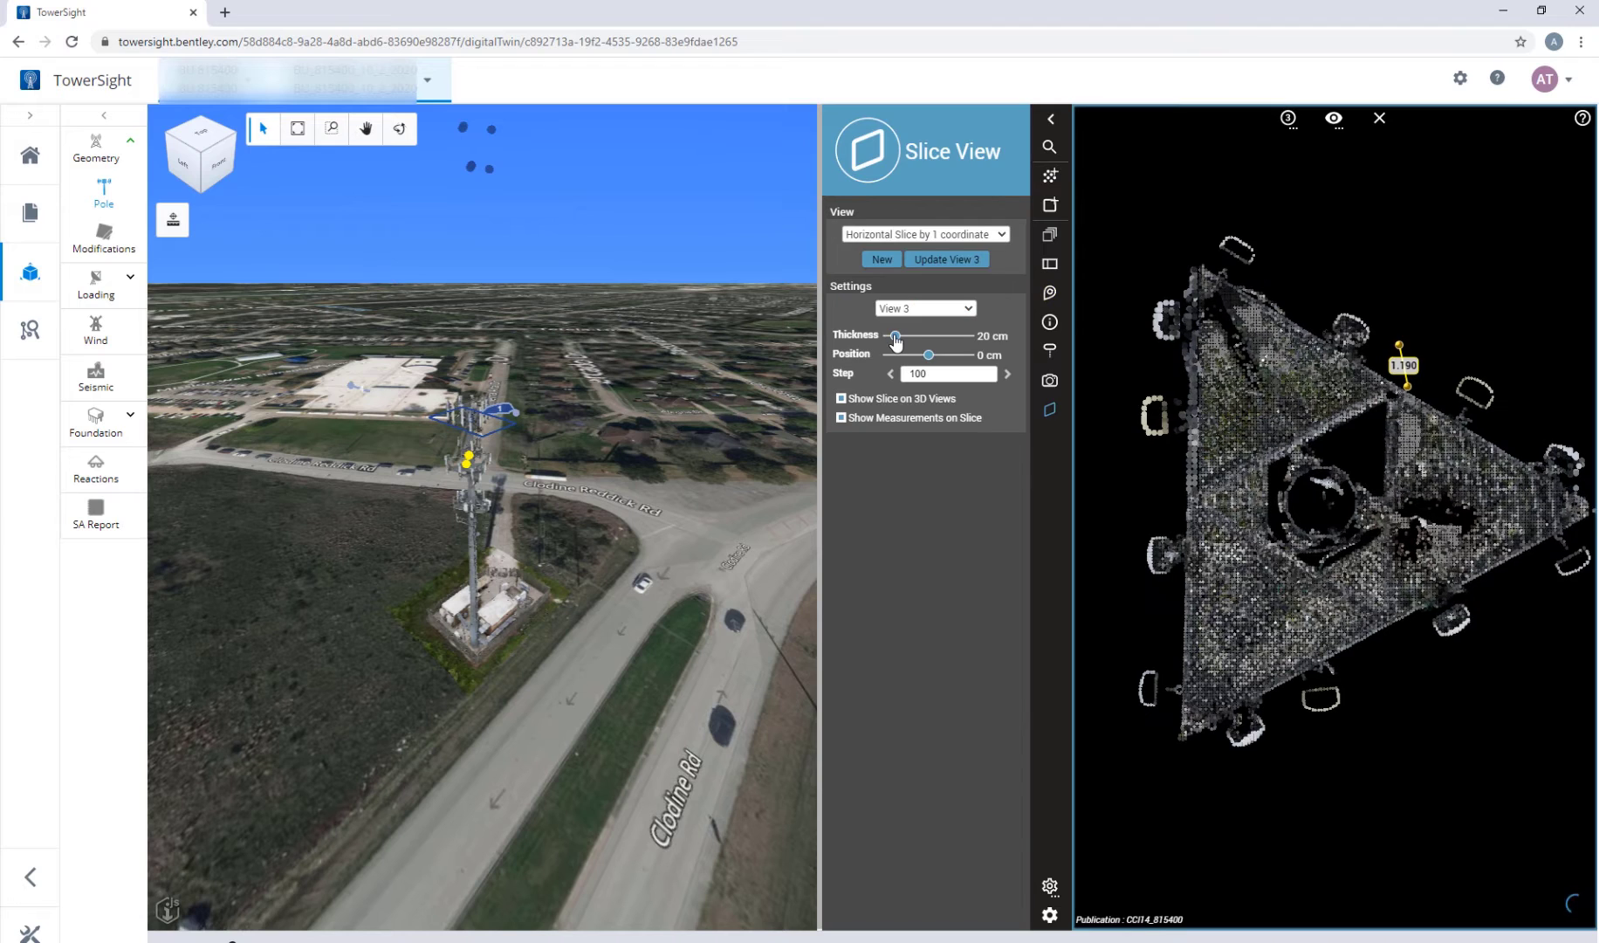
pyautogui.moveTo(897, 340); pyautogui.dragTo(887, 338)
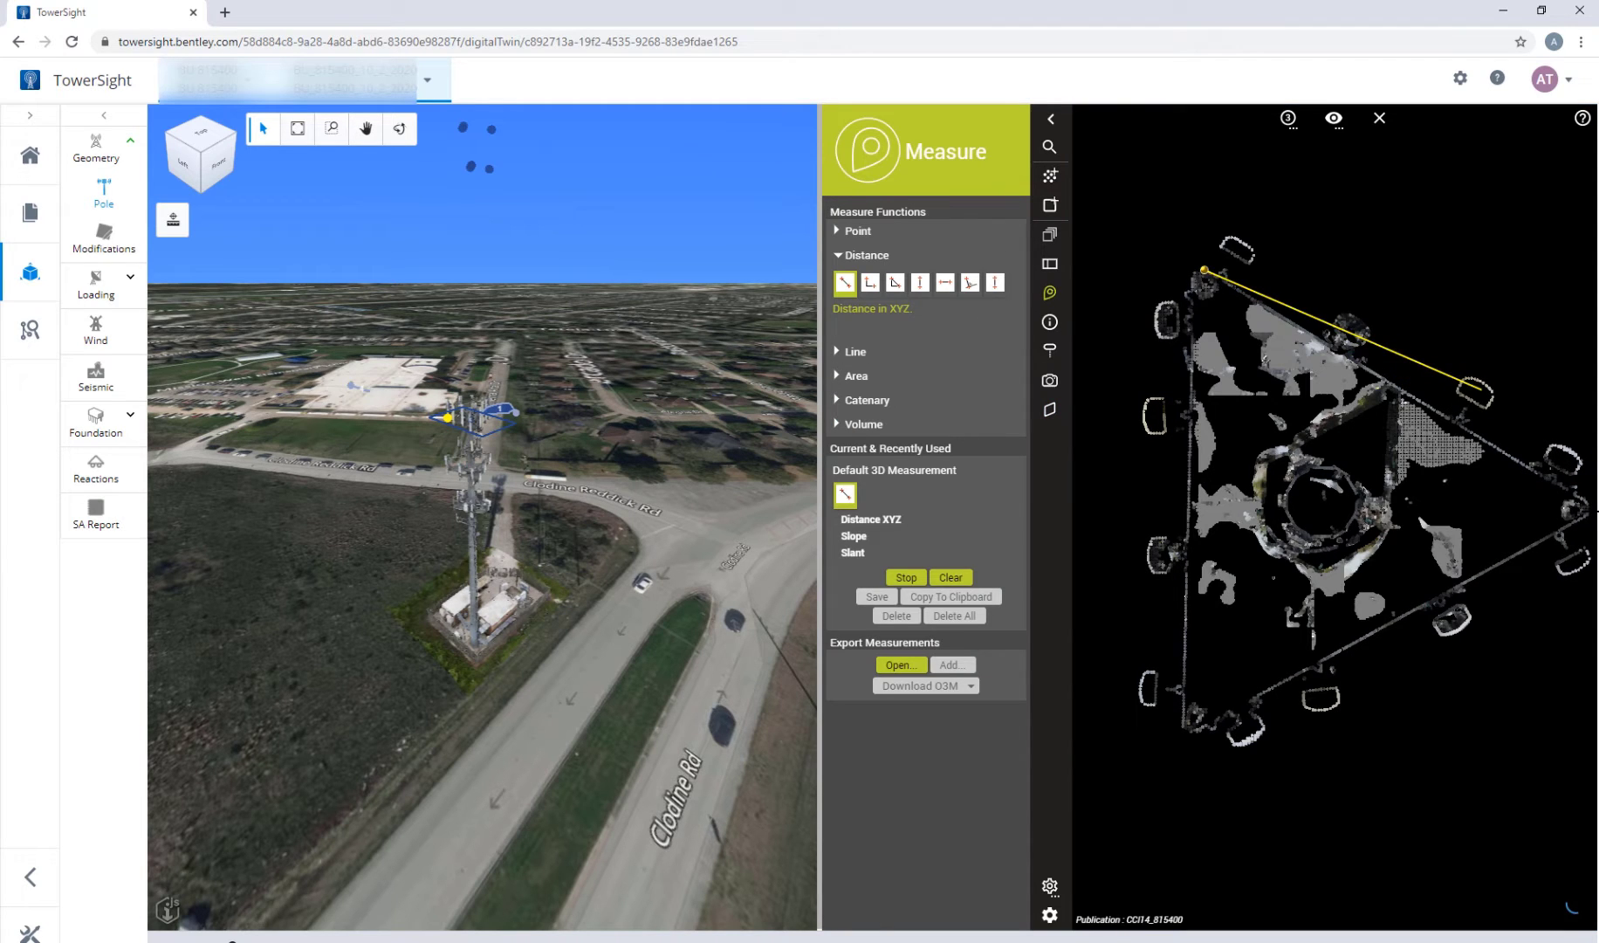
pyautogui.click(1589, 503)
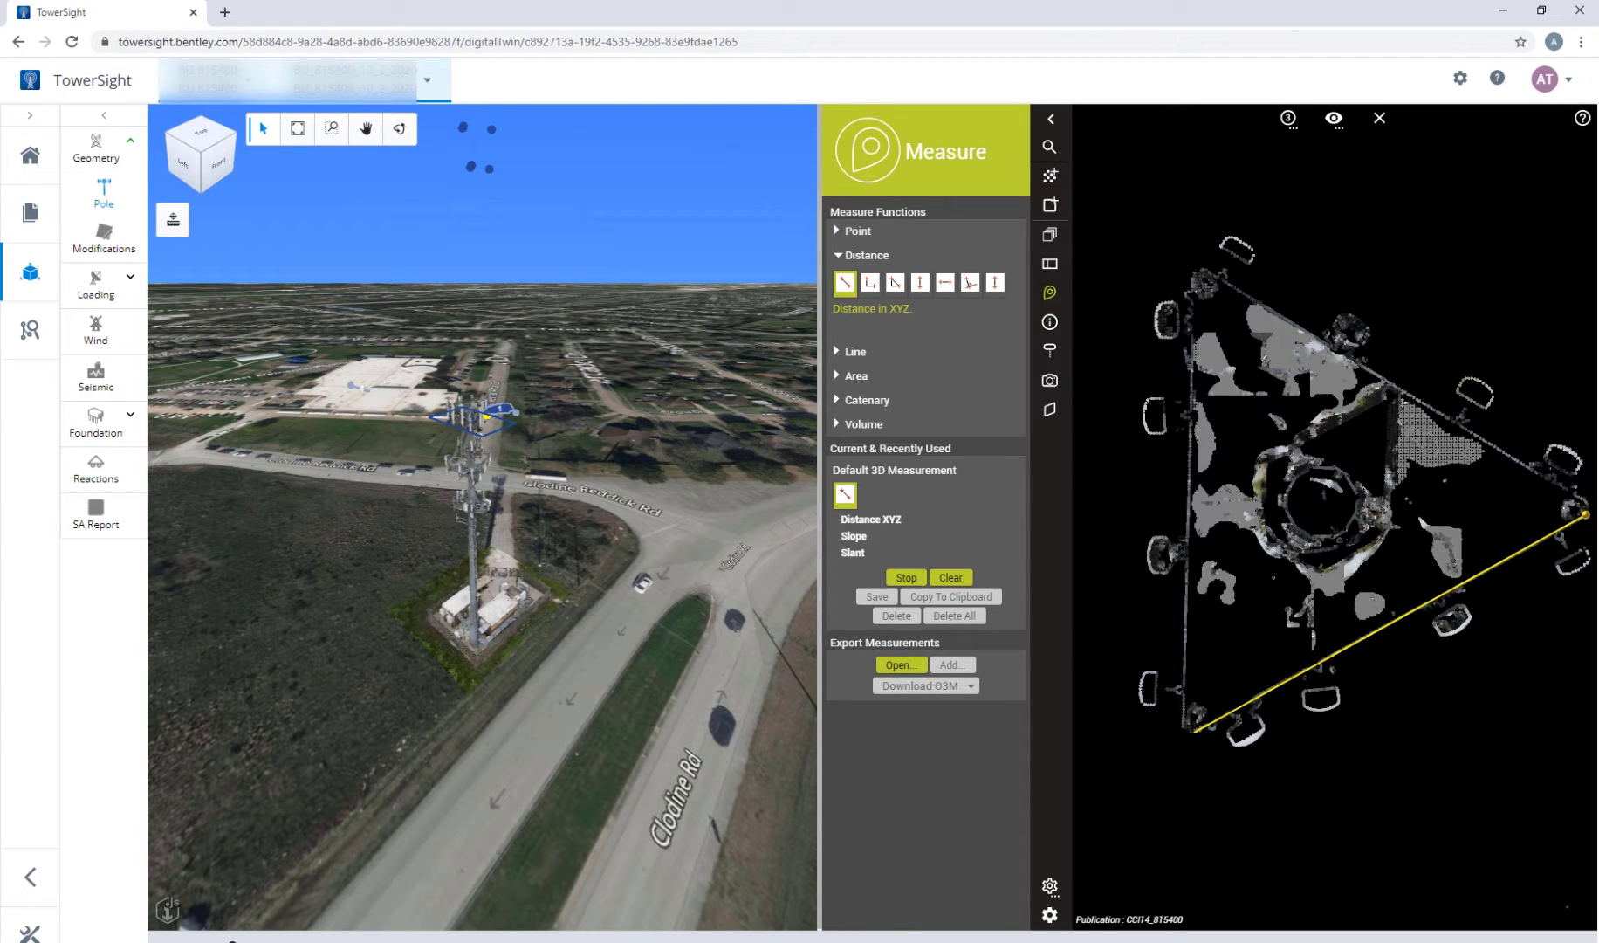
pyautogui.click(1190, 731)
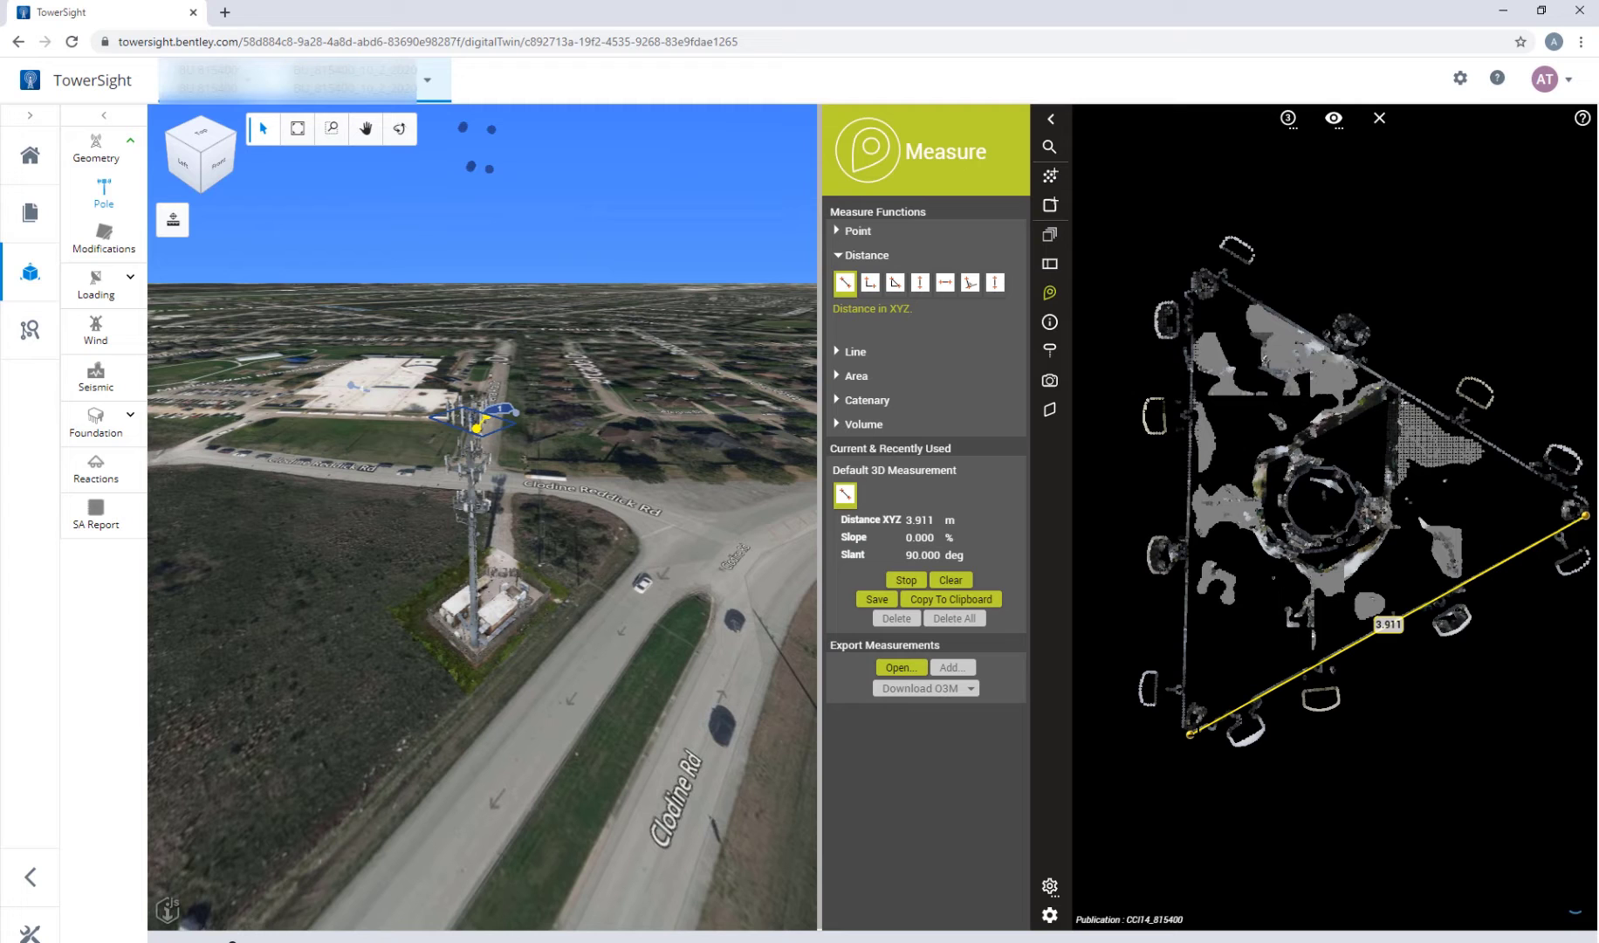
pyautogui.click(1300, 529)
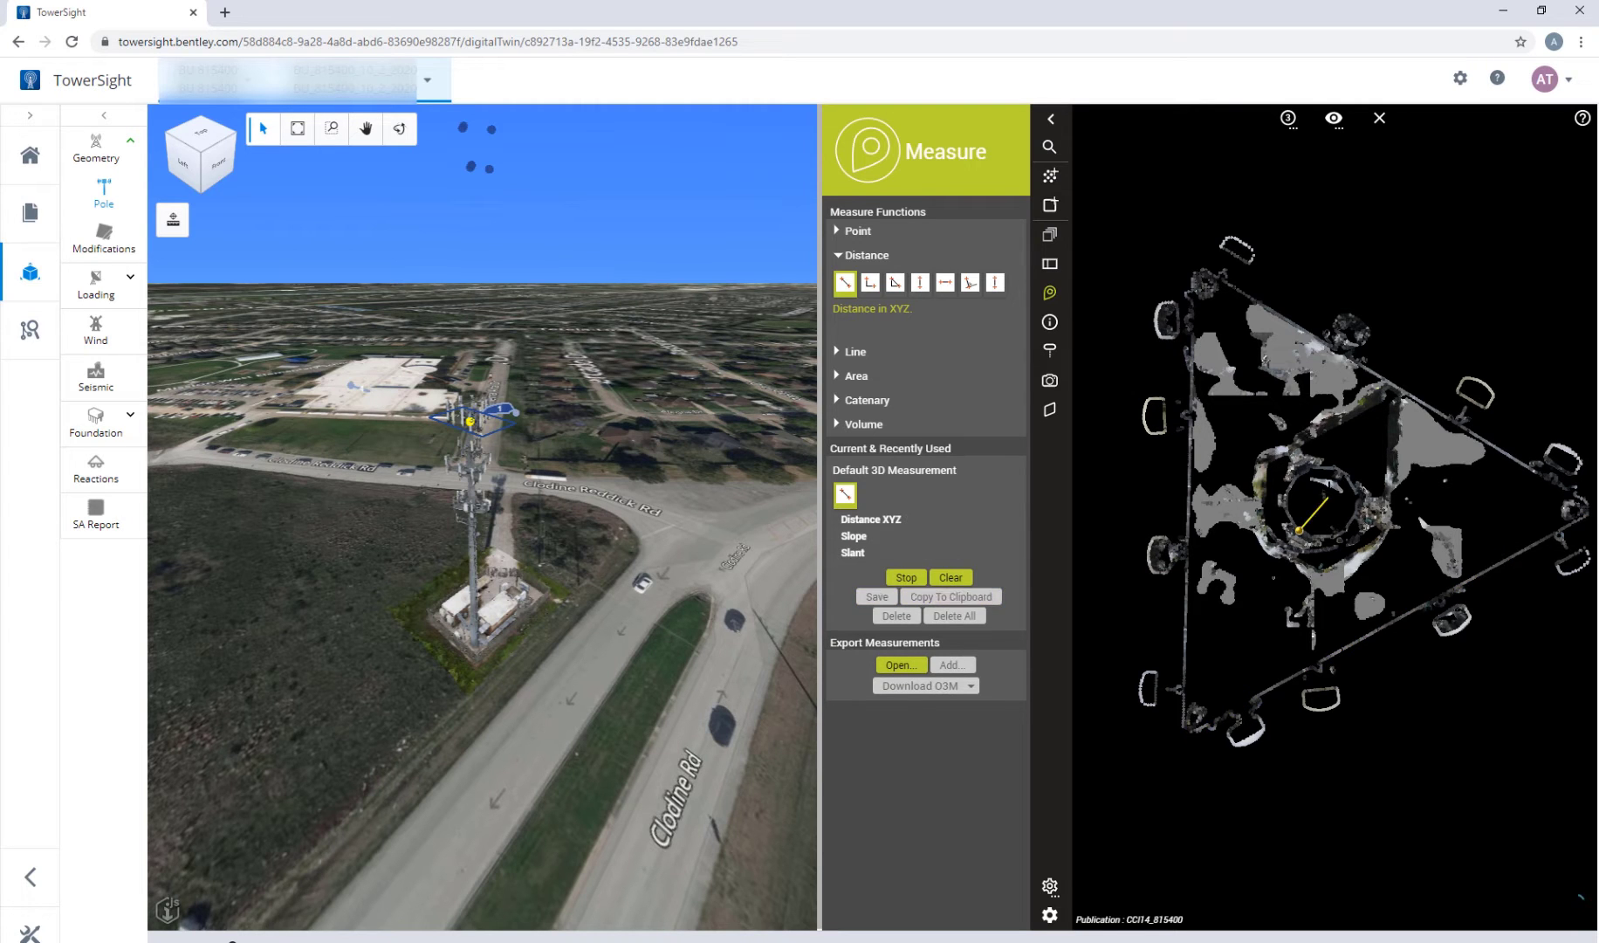
pyautogui.click(1339, 472)
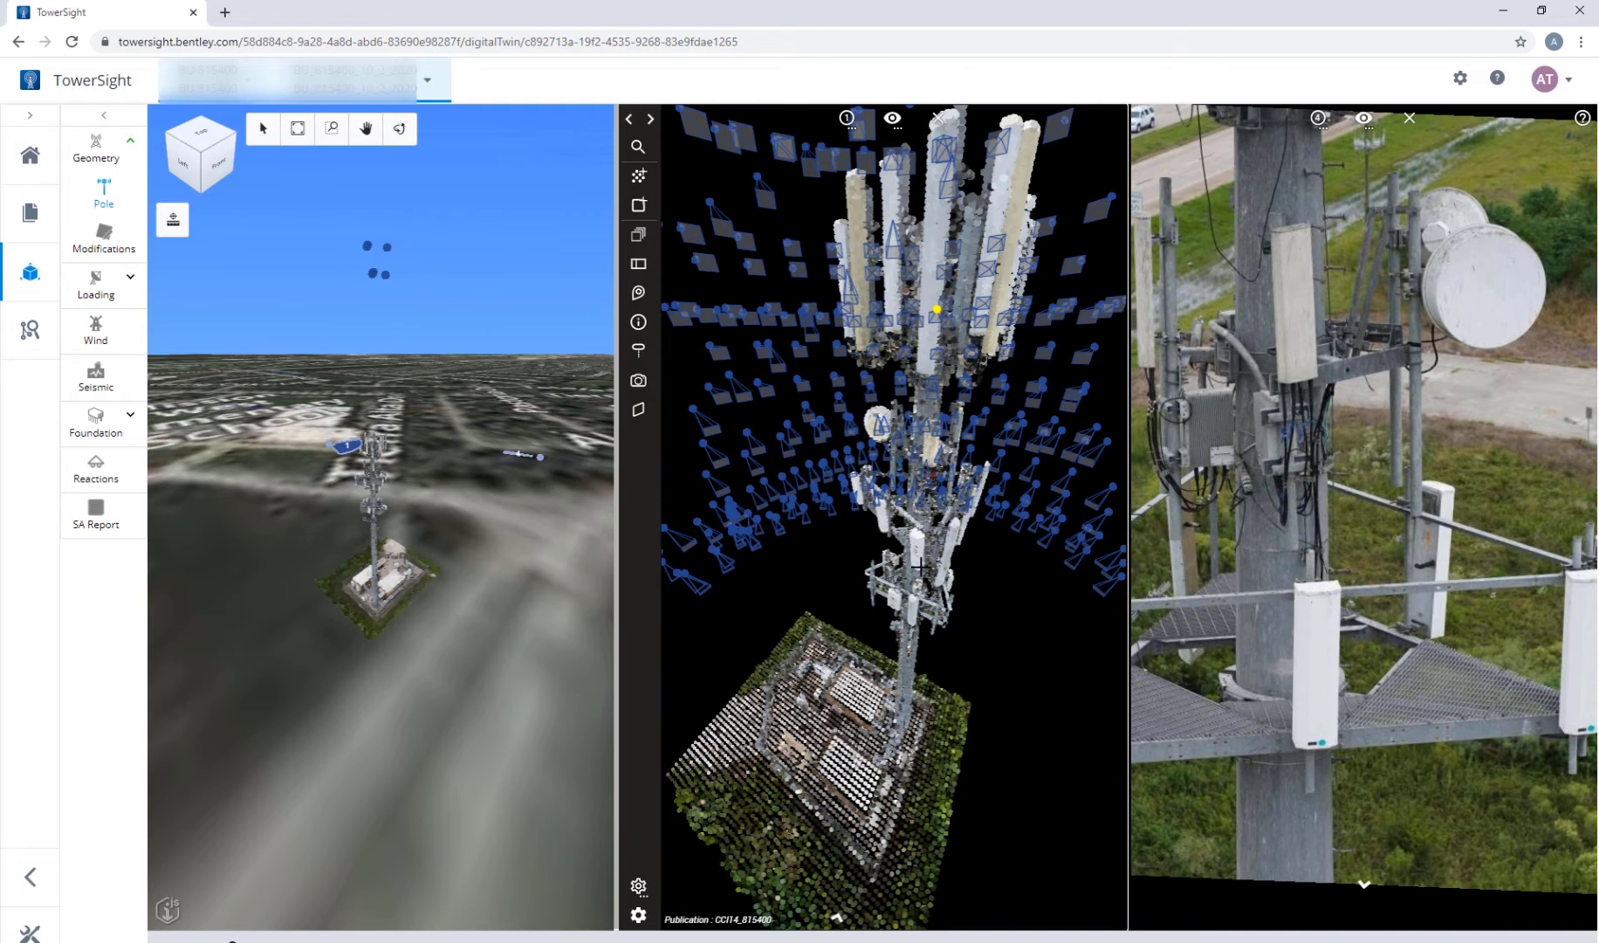
pyautogui.click(917, 545)
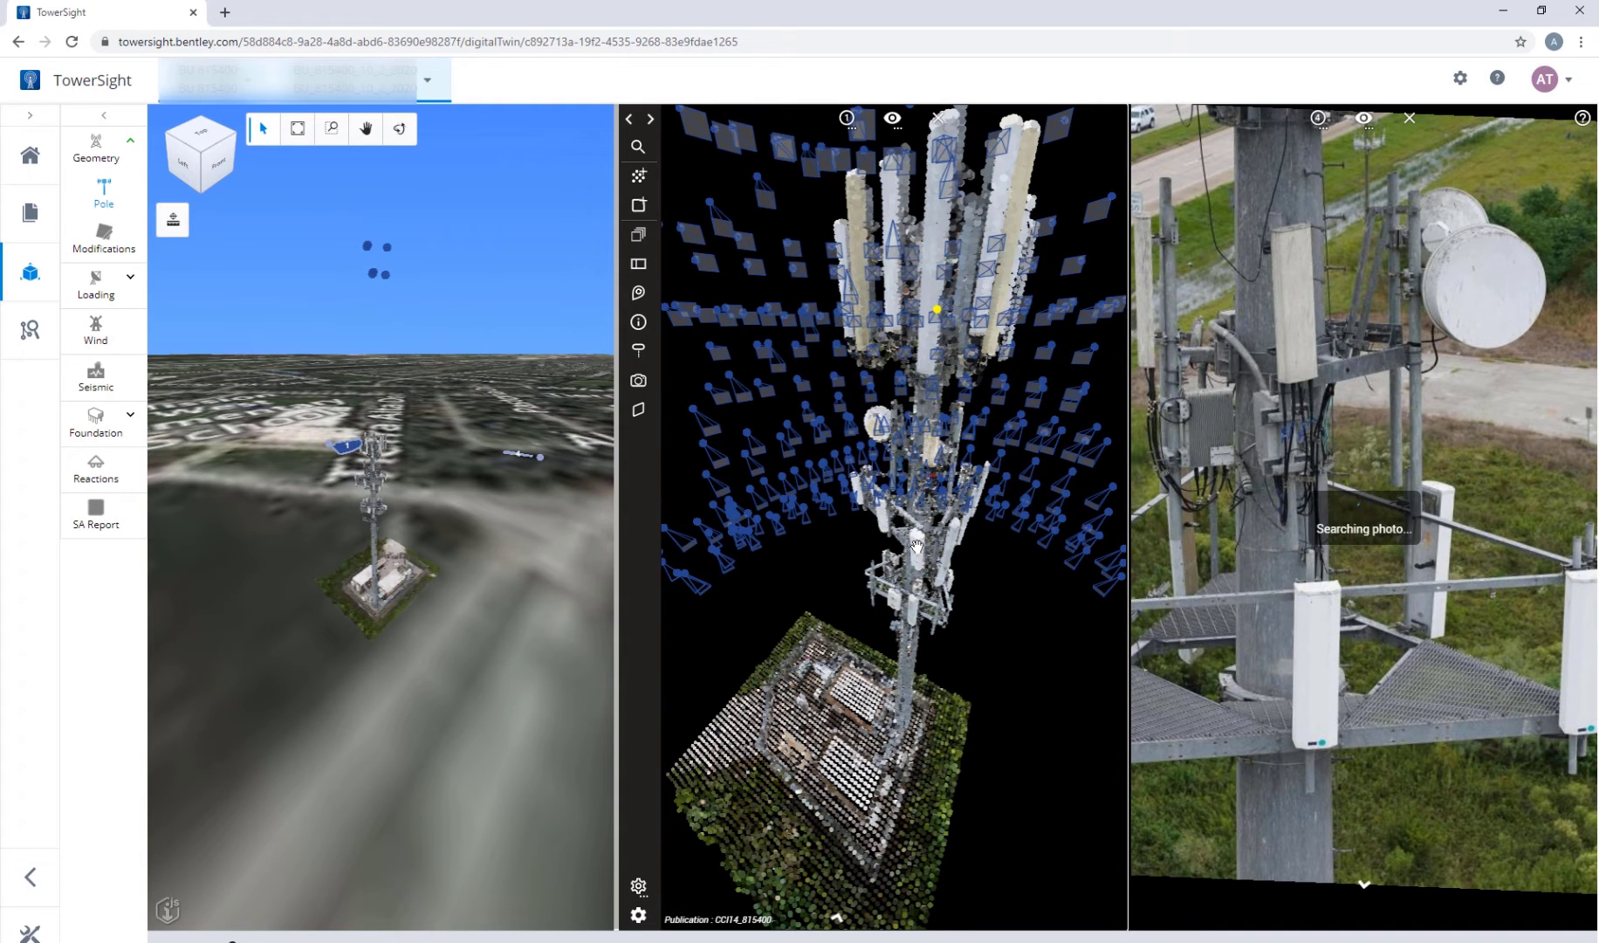
pyautogui.click(895, 550)
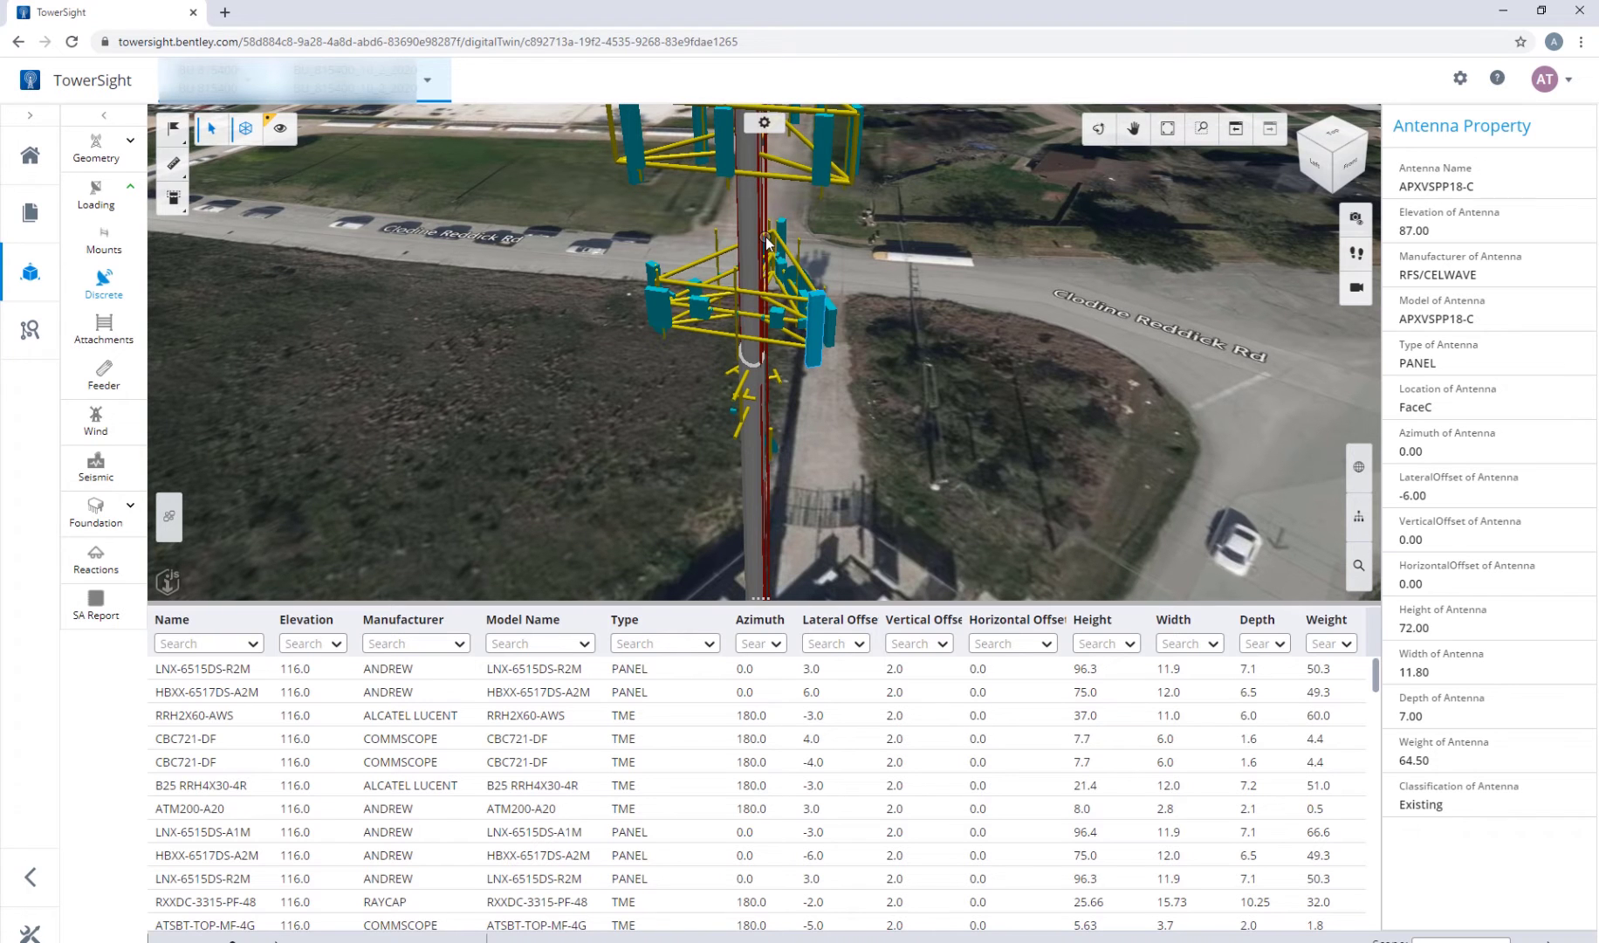
# Check the RRUS 11 B26A unit, then colour equipment by antenna name and isolate antennas
pyautogui.click(701, 310)
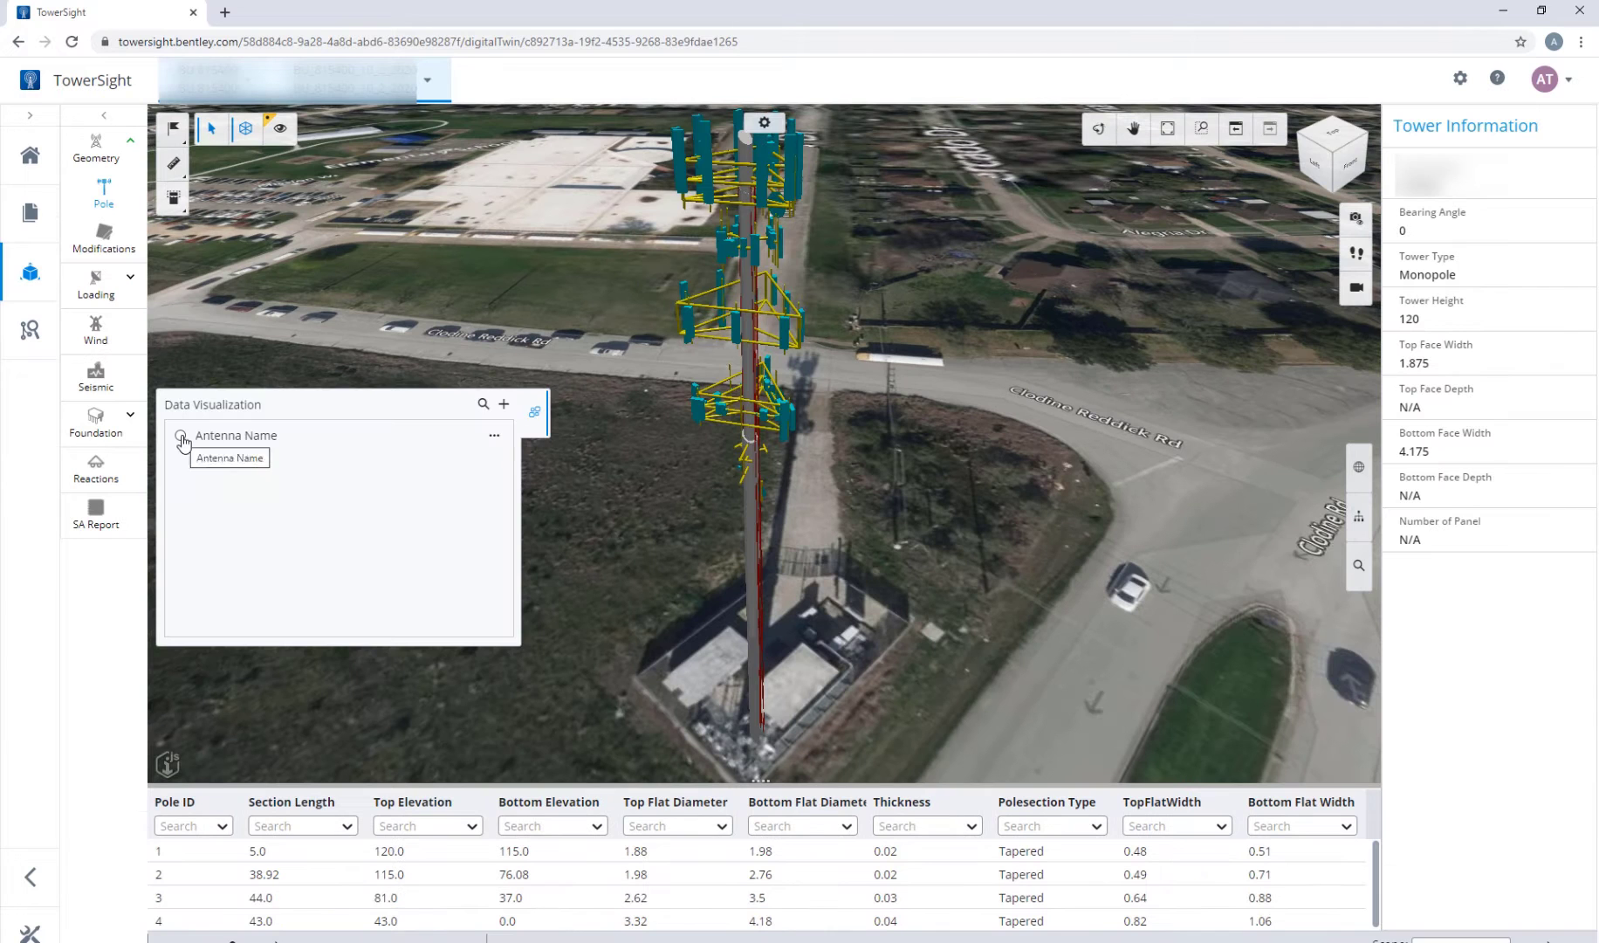
pyautogui.click(197, 454)
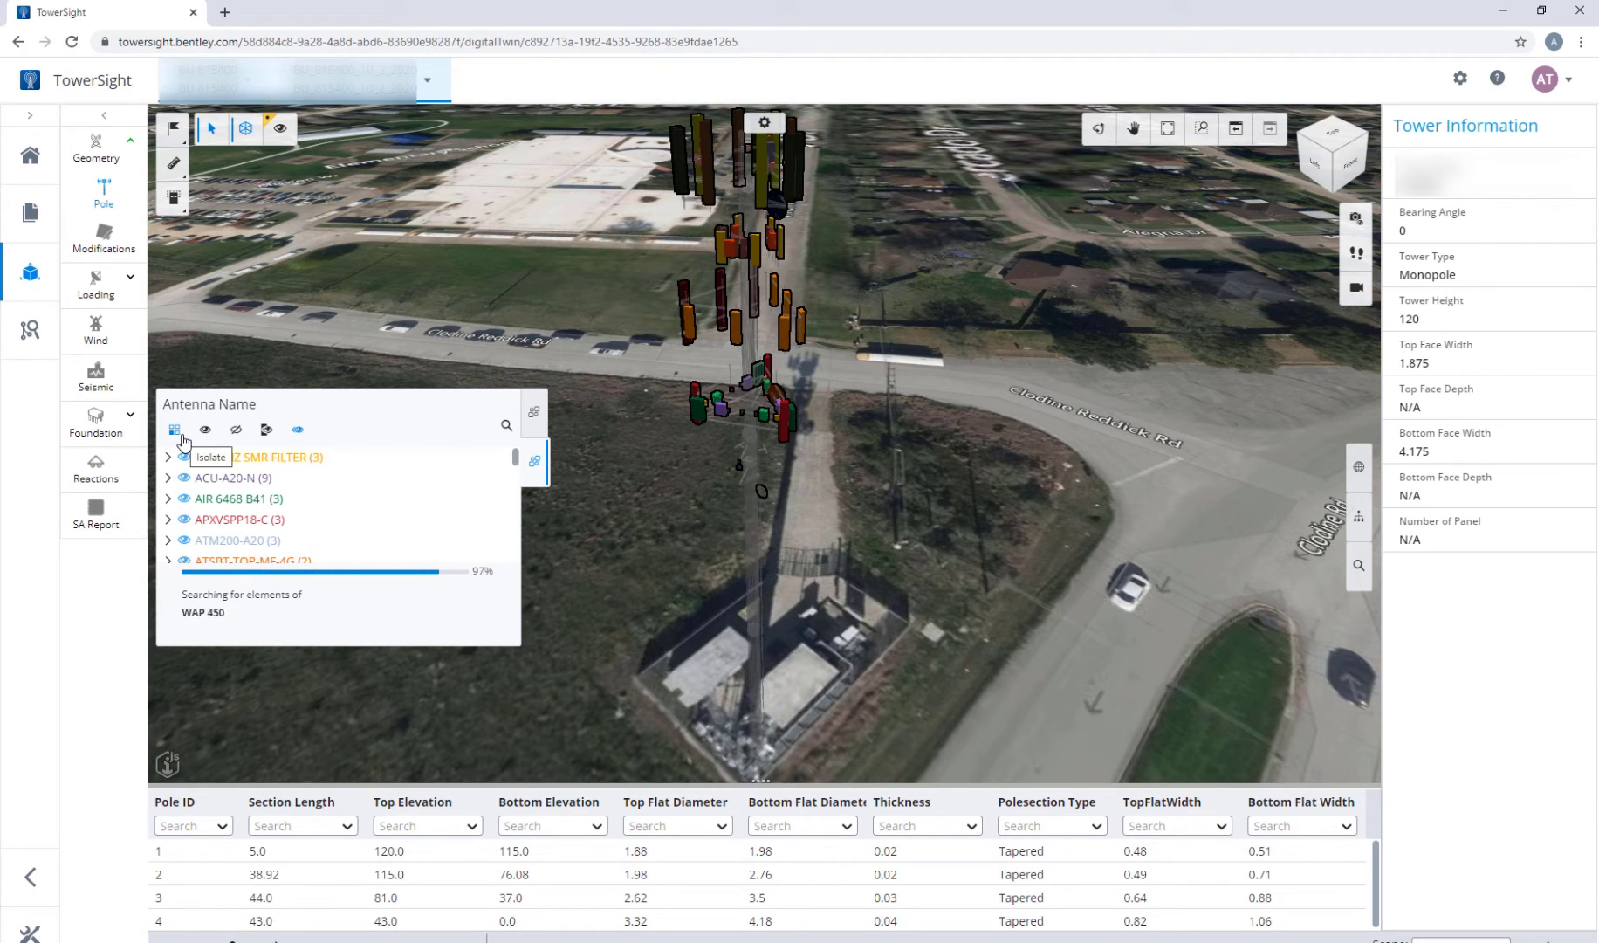
pyautogui.click(182, 439)
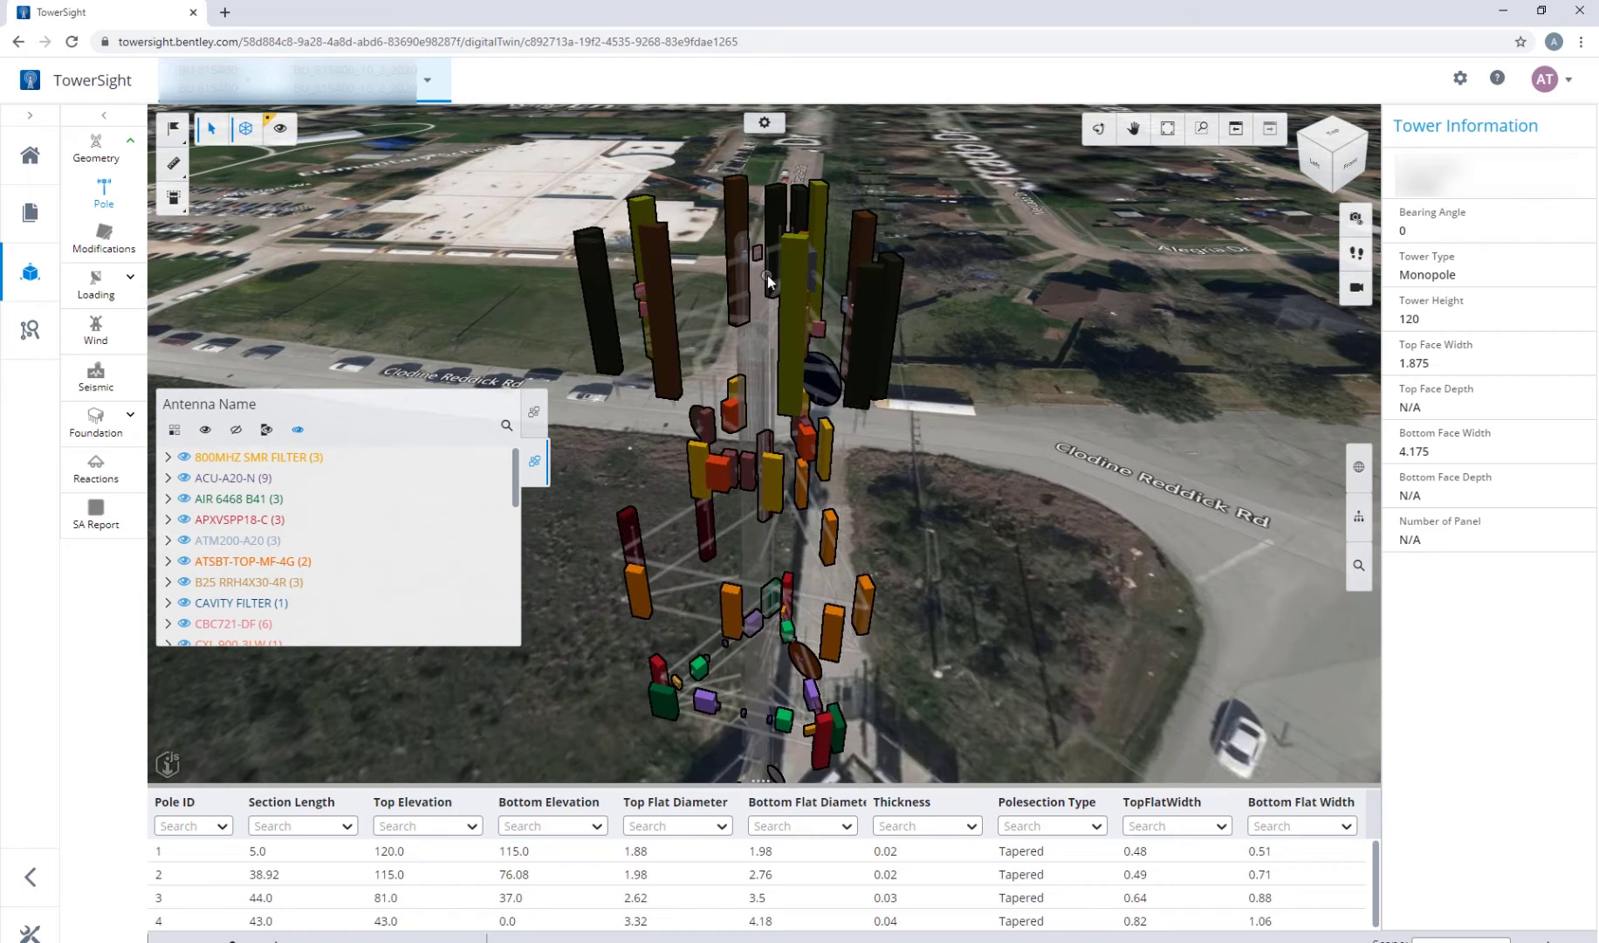
# Inspect individual antennas' properties, including LLPX310R-V1 panels and the tall centre antenna
pyautogui.click(773, 481)
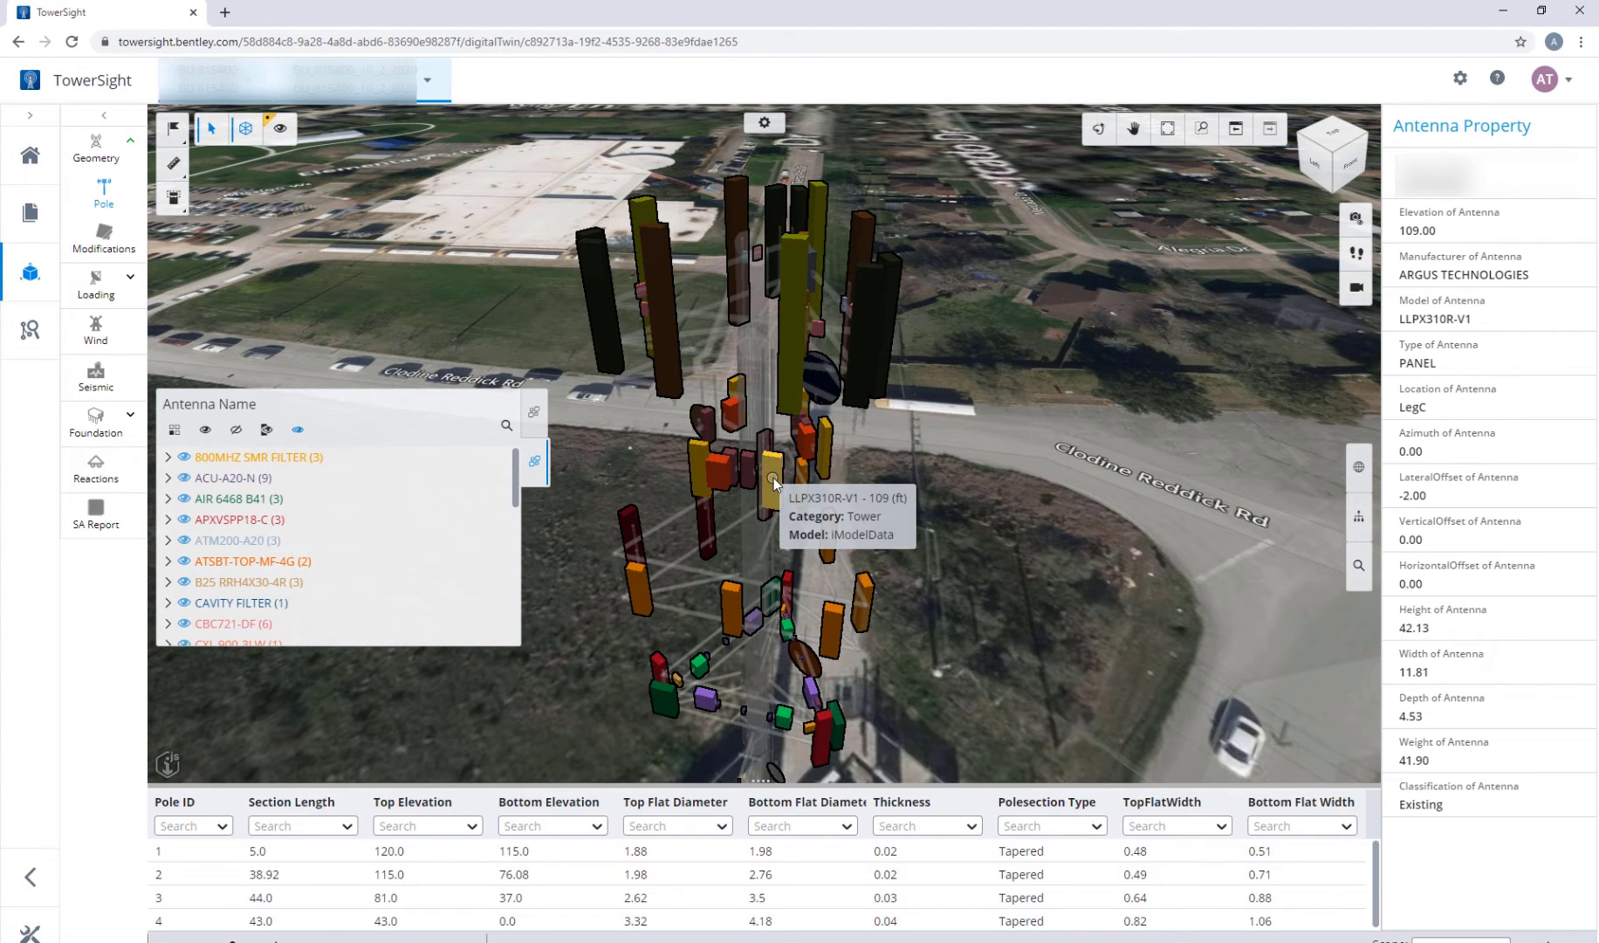
pyautogui.click(698, 455)
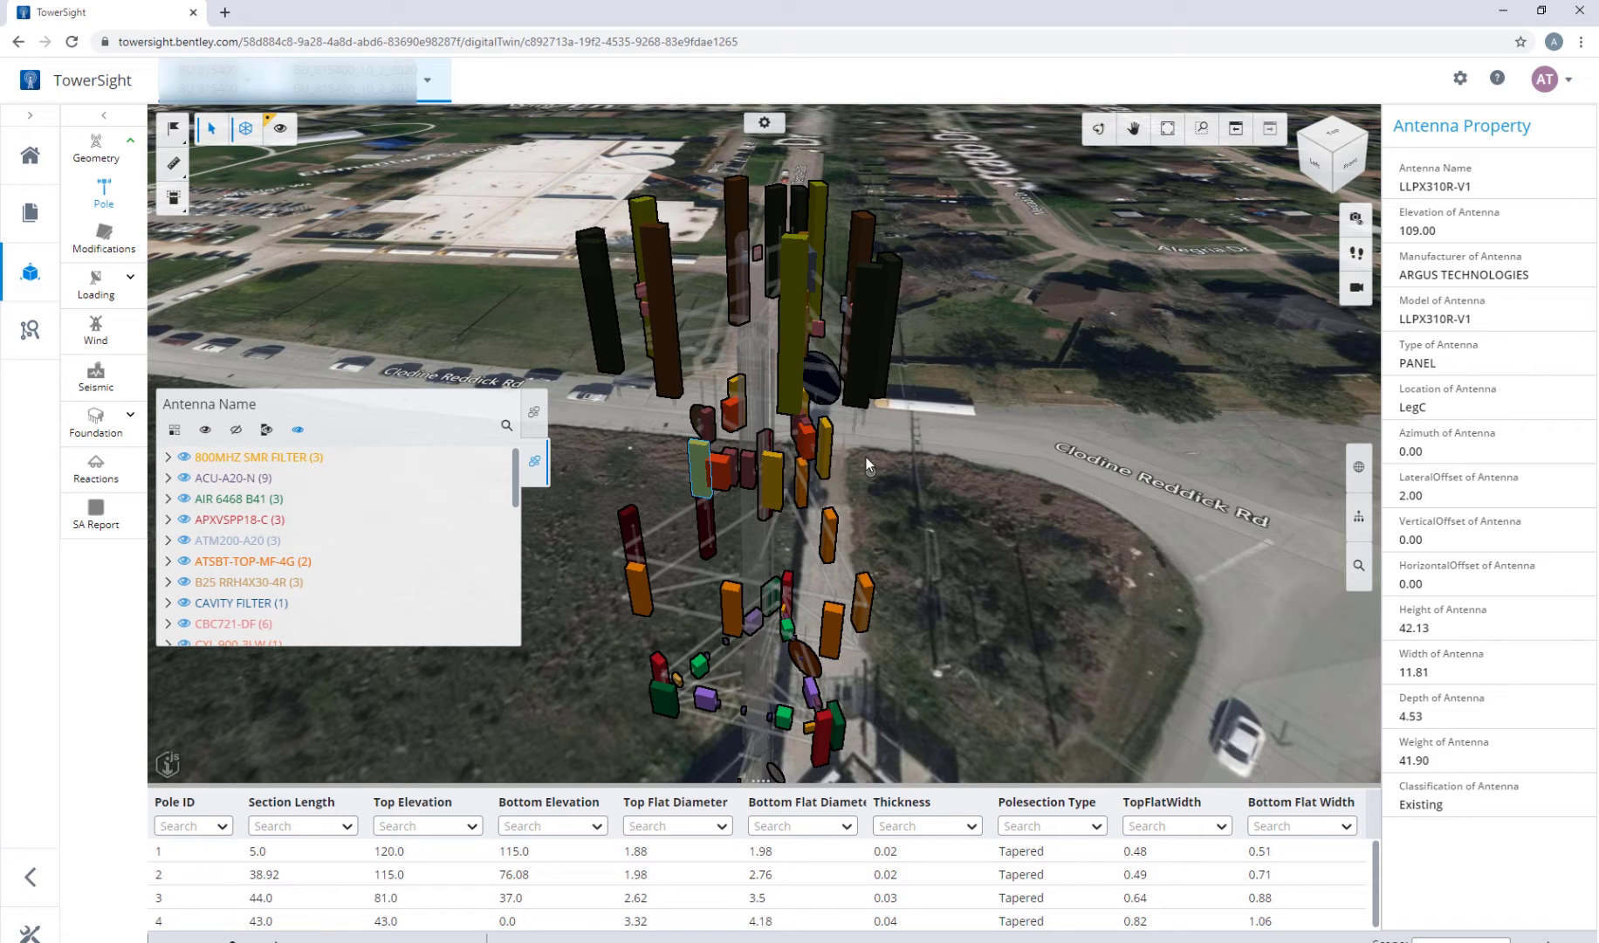
pyautogui.click(793, 331)
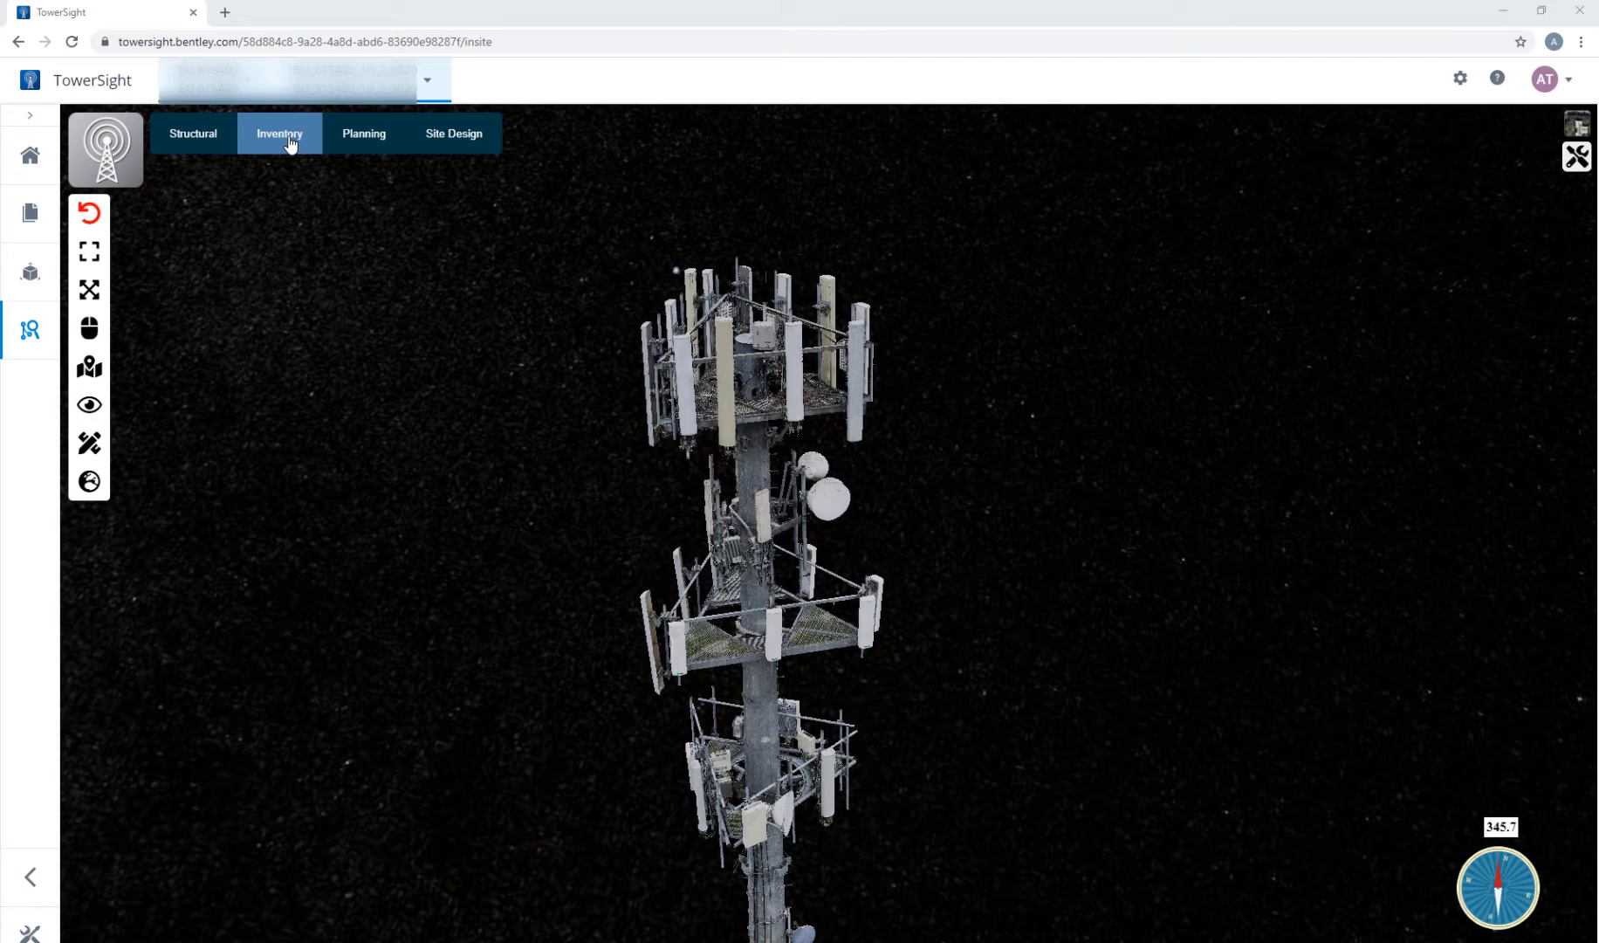
# Colour the tower equipment by type in Asset View, then orbit and zoom out on the tower
pyautogui.click(281, 136)
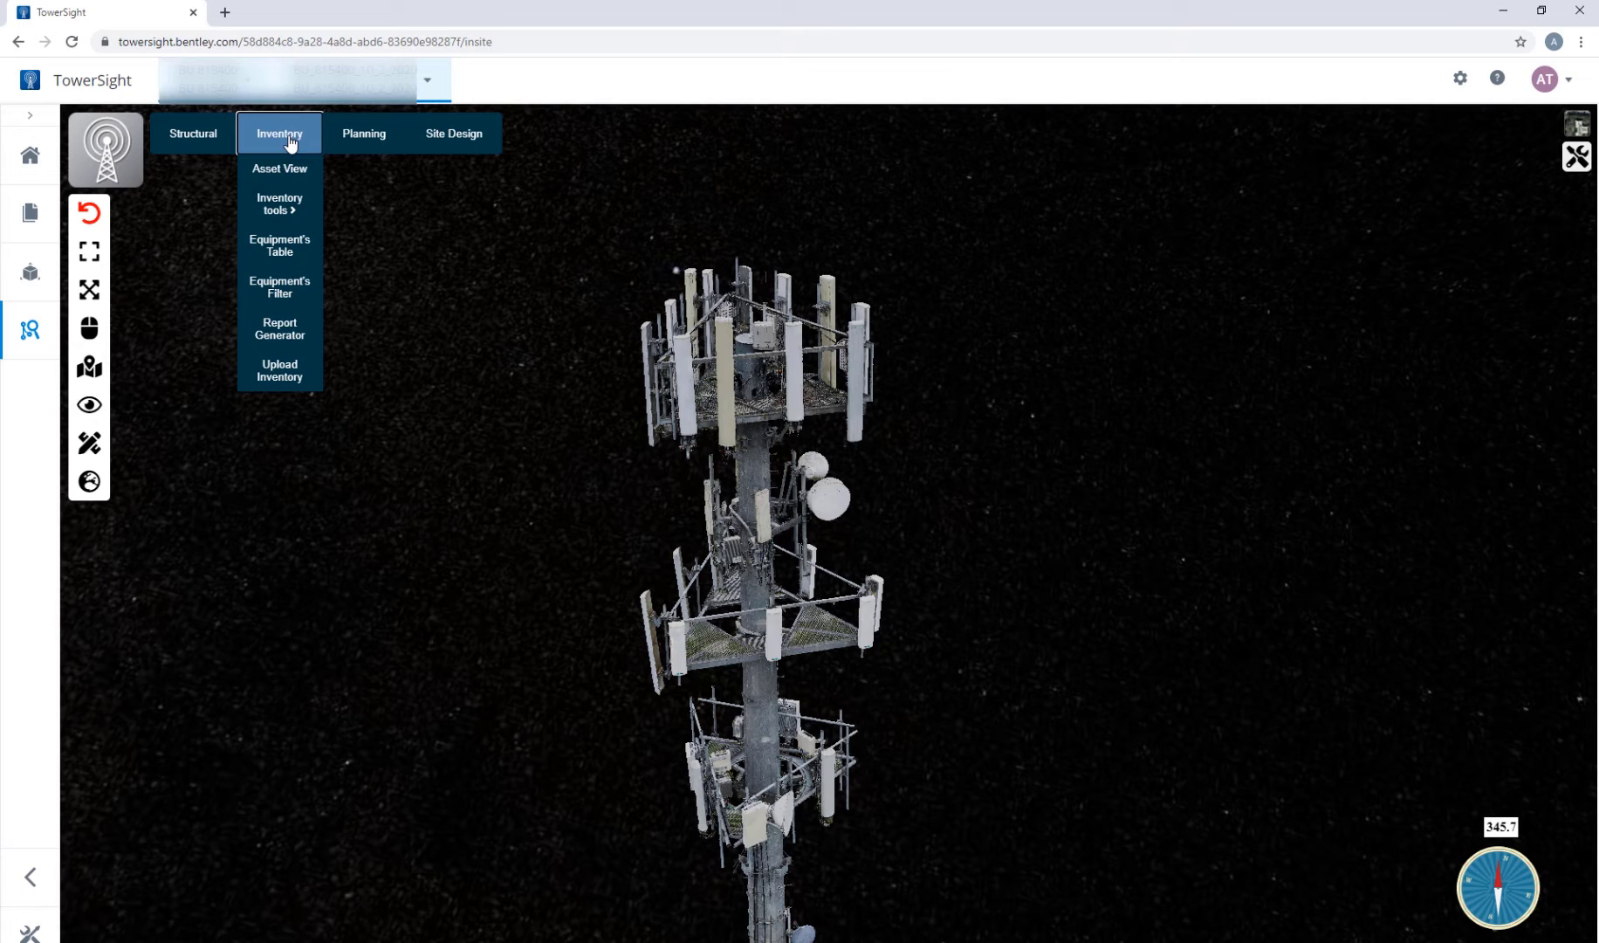
pyautogui.click(294, 174)
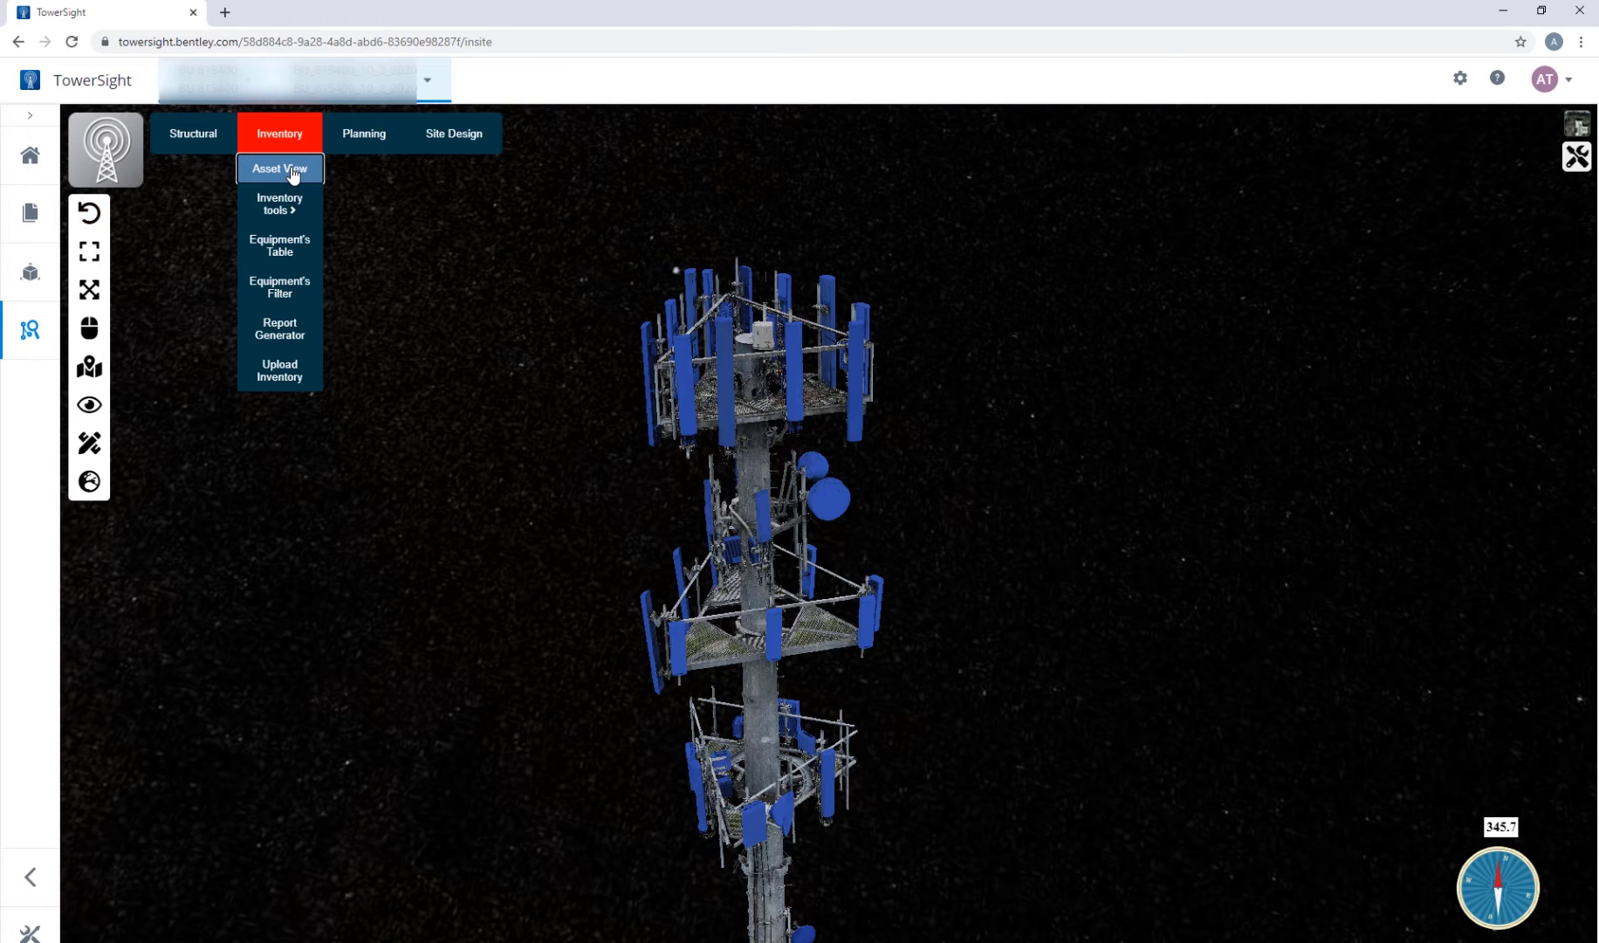
pyautogui.click(299, 297)
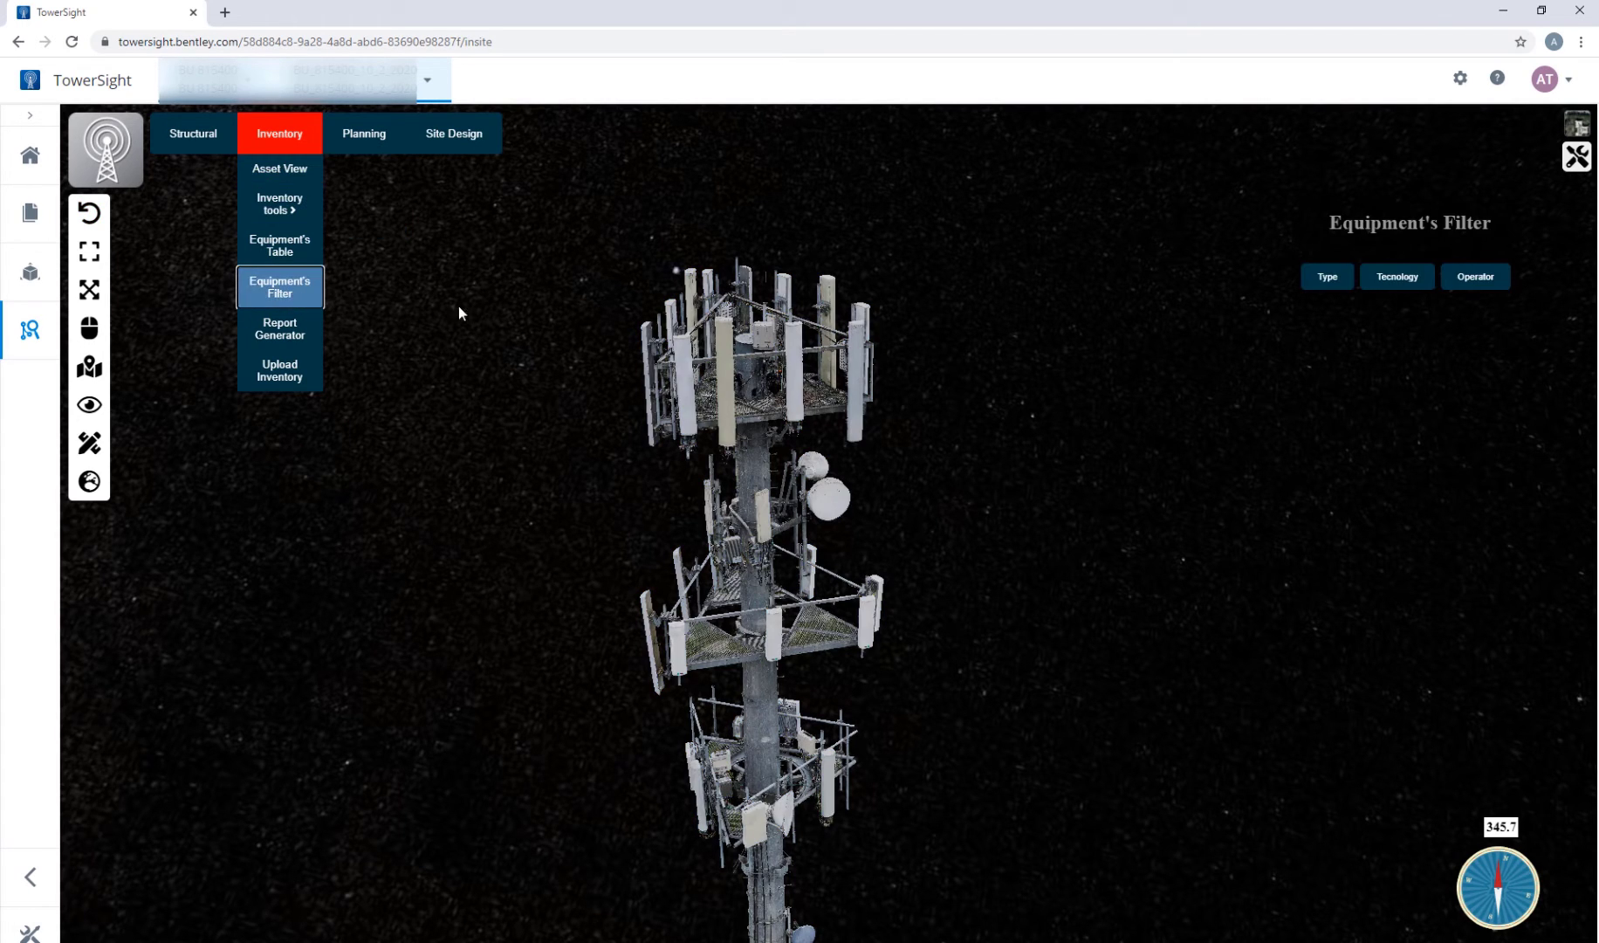
pyautogui.click(1328, 277)
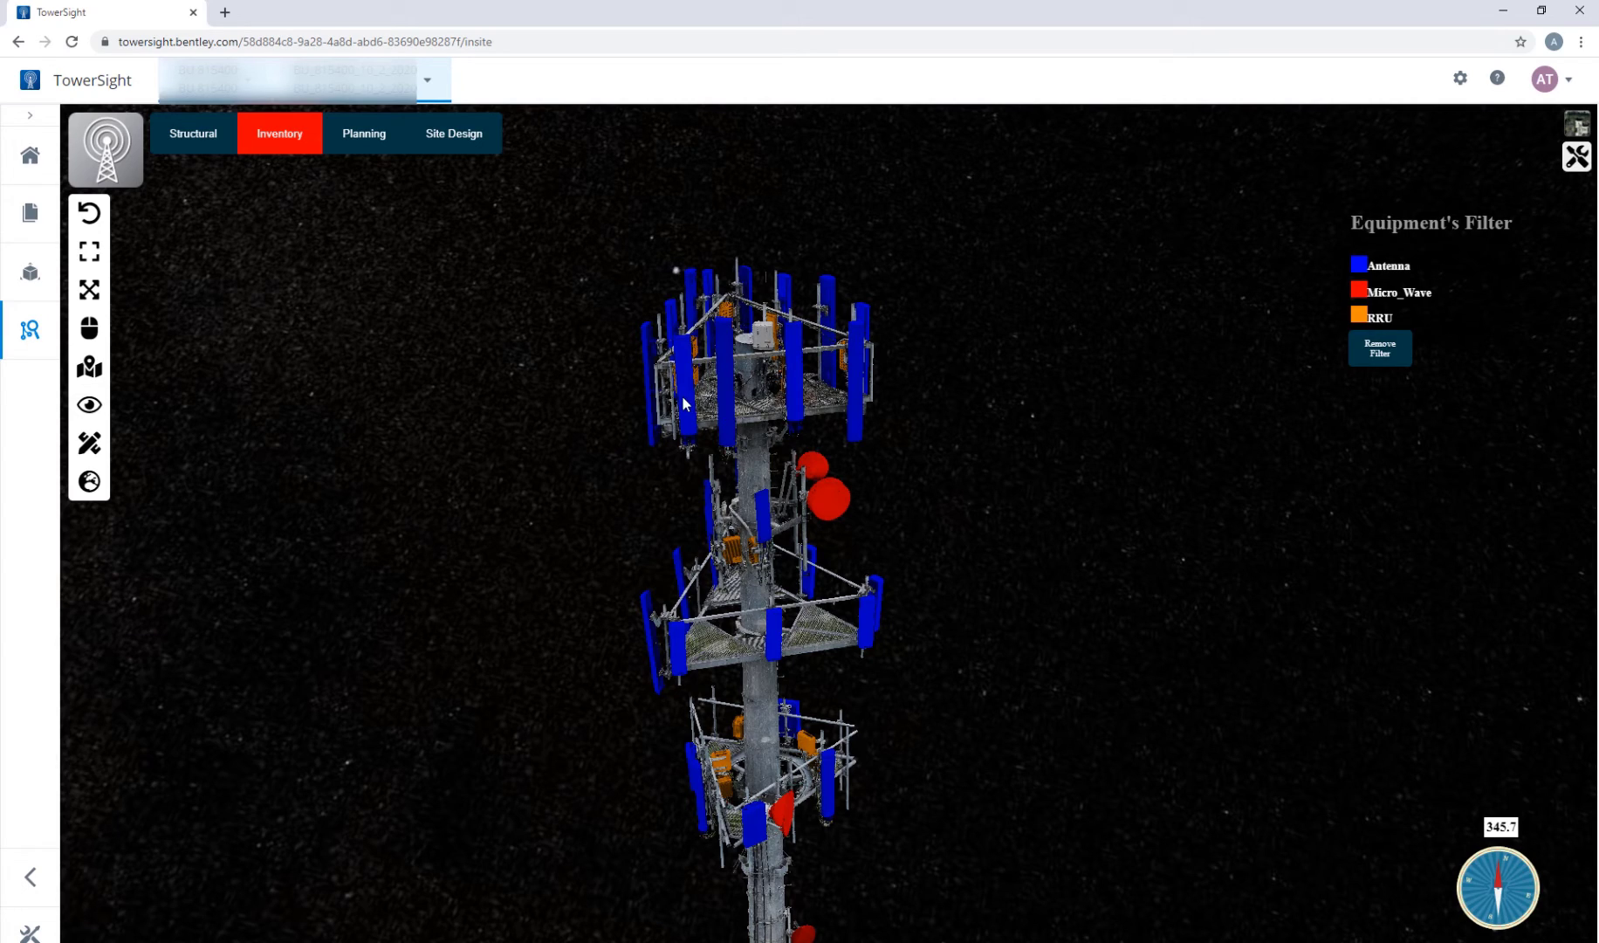
pyautogui.moveTo(684, 403); pyautogui.dragTo(826, 391)
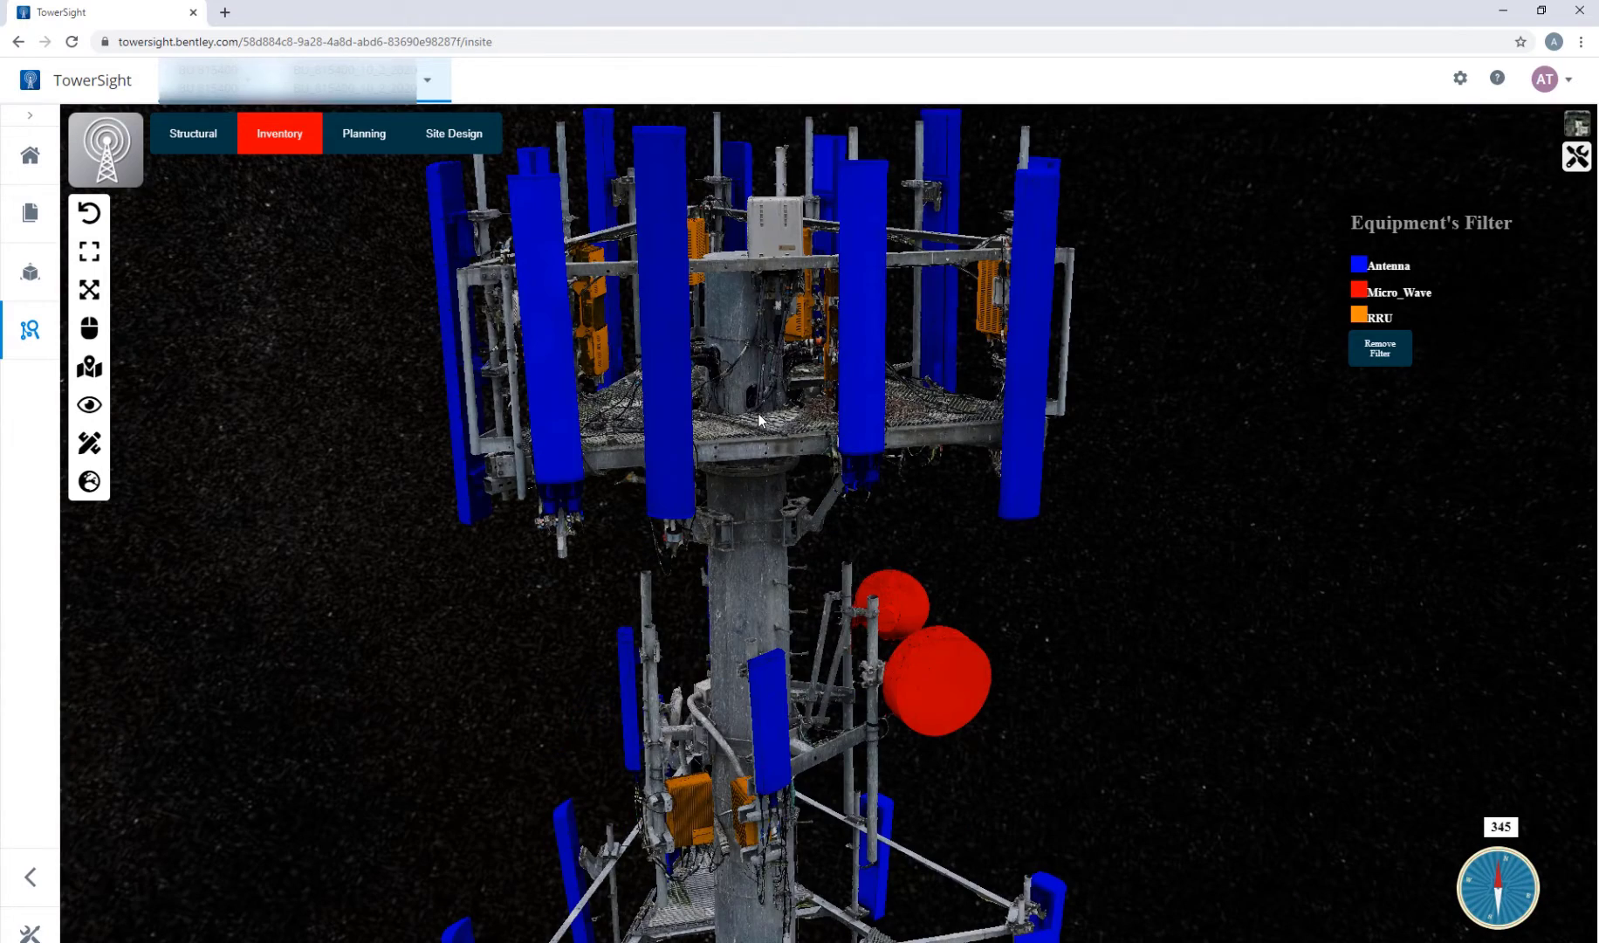
pyautogui.scroll(-3, 759, 420)
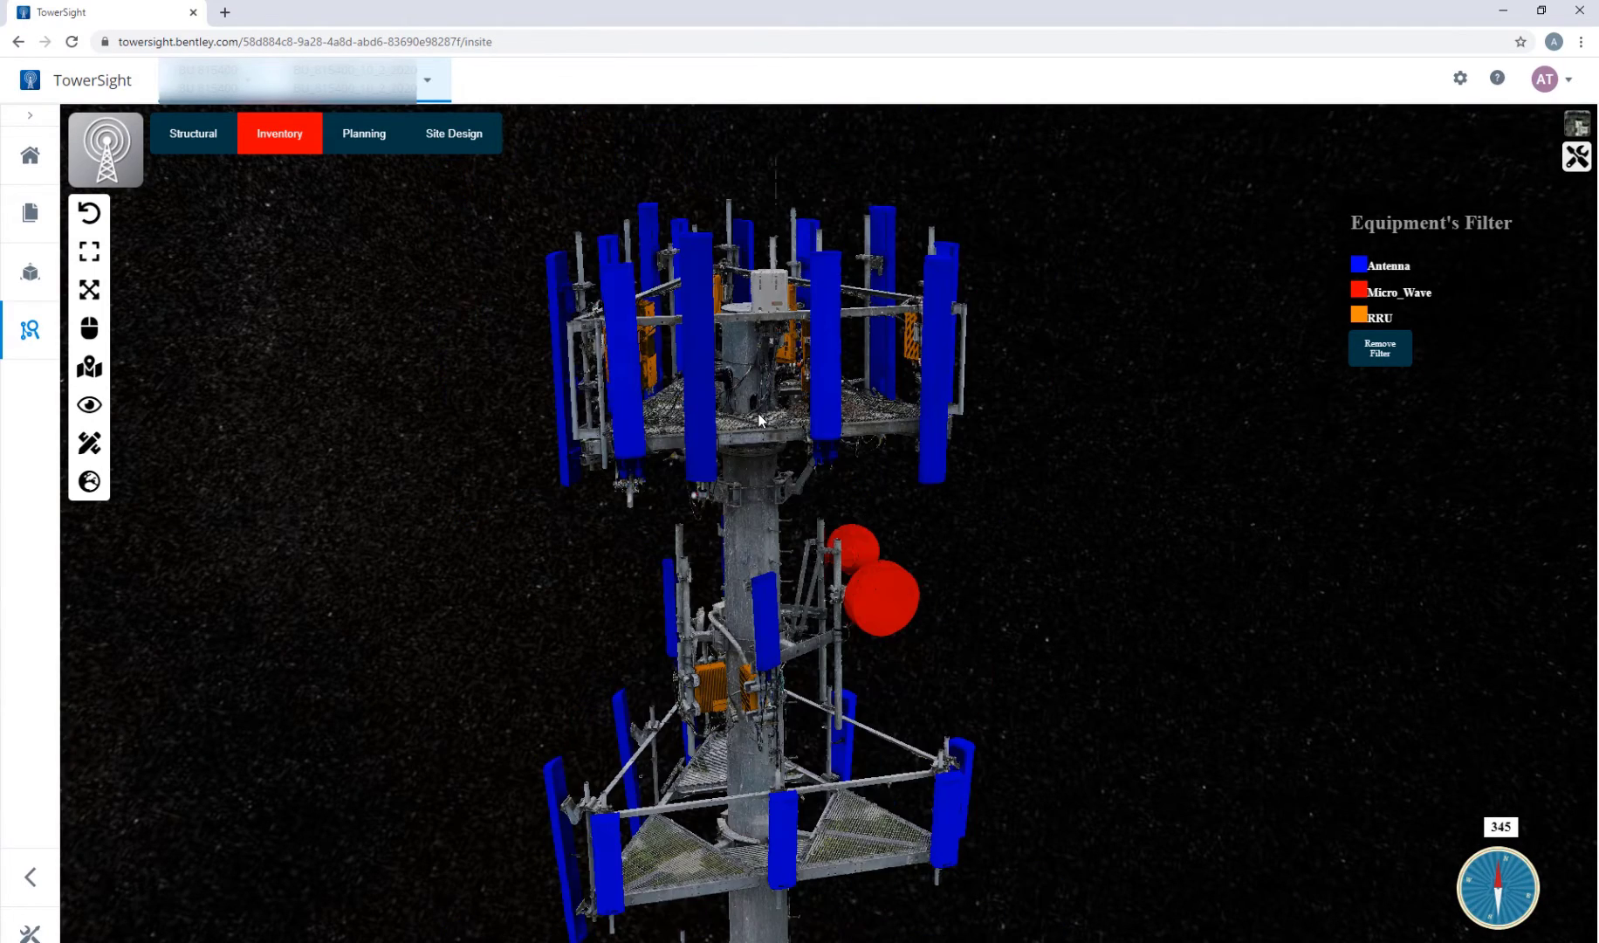
pyautogui.scroll(-2, 759, 420)
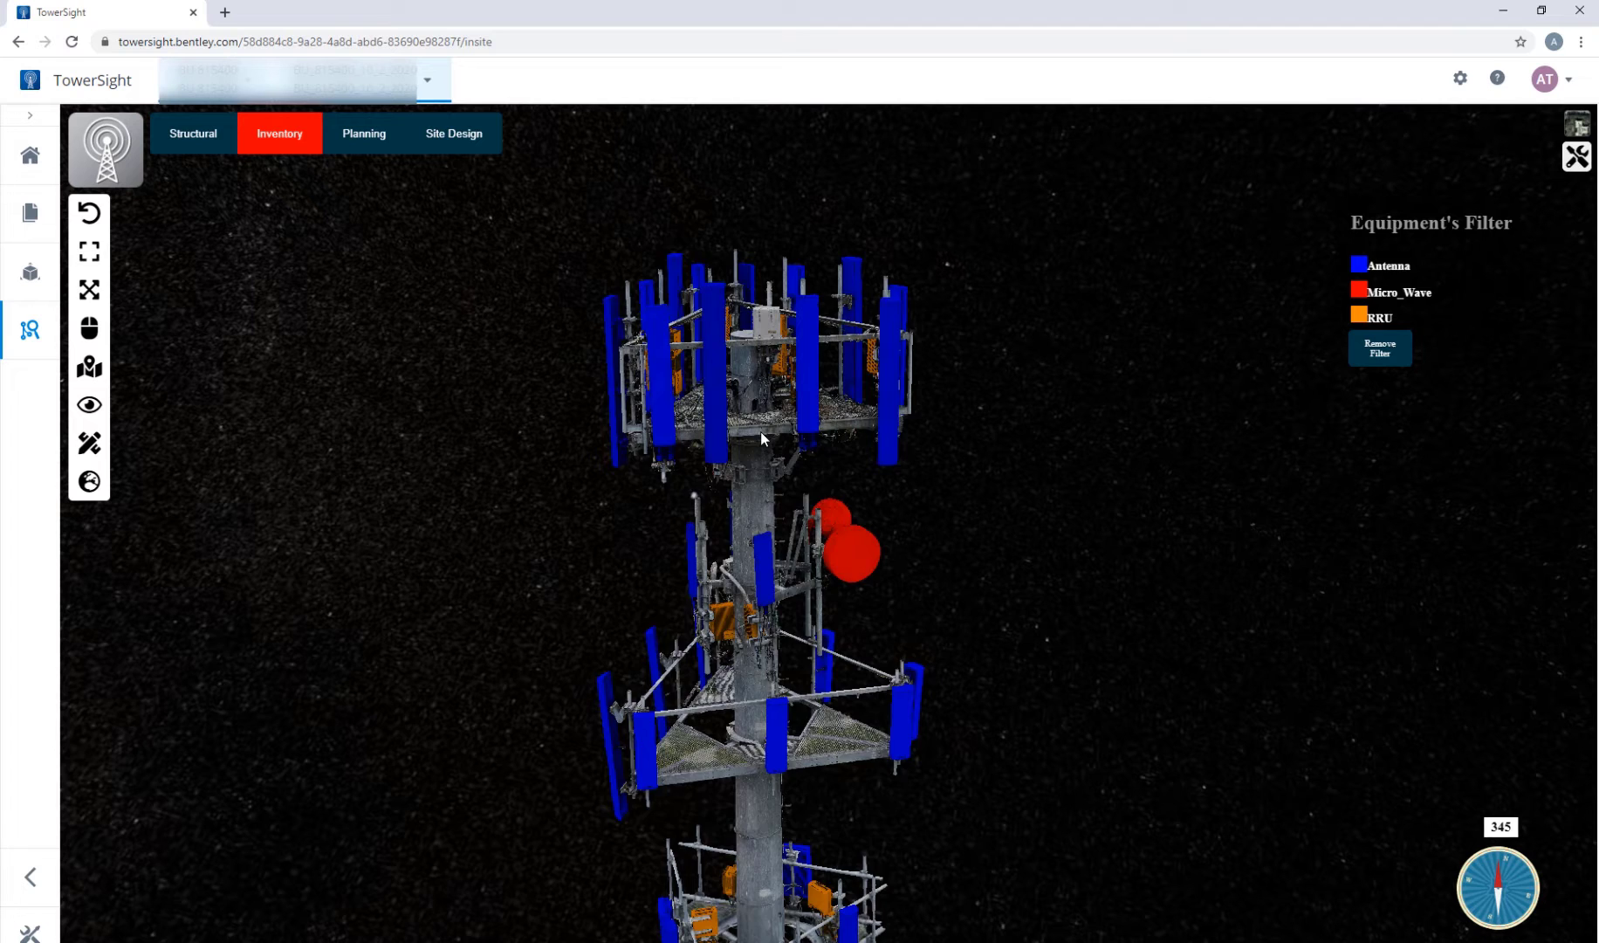
pyautogui.scroll(-3, 762, 431)
# Insert an Amphhemol antenna on the lower platform's mount
pyautogui.click(454, 133)
pyautogui.moveTo(453, 169)
pyautogui.moveTo(536, 182)
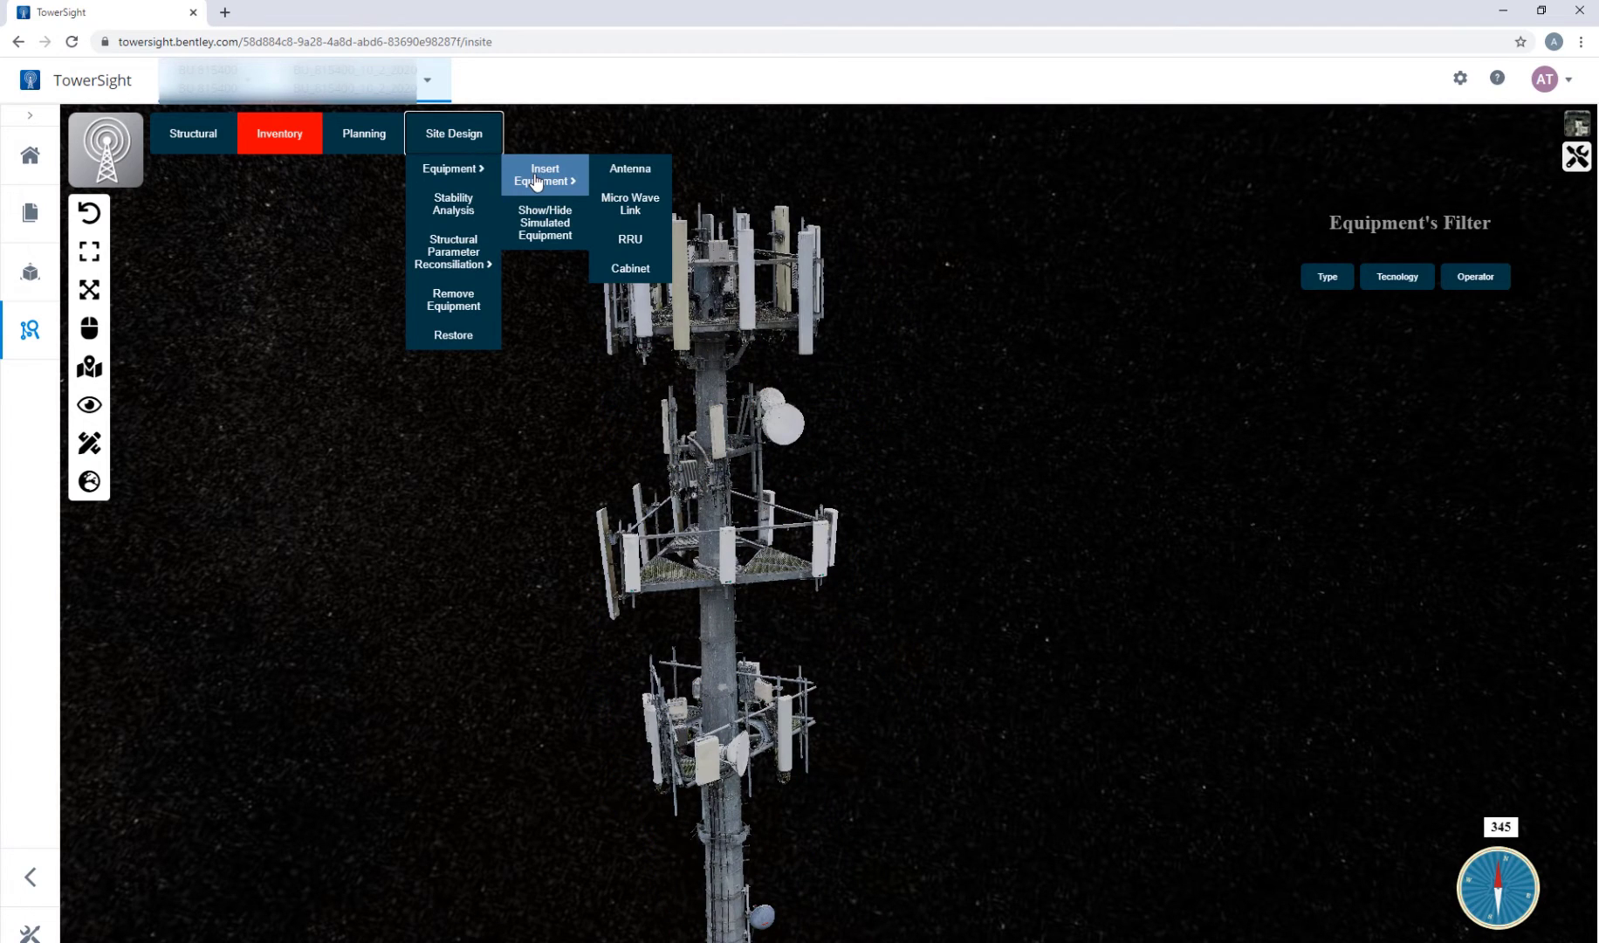
pyautogui.click(631, 170)
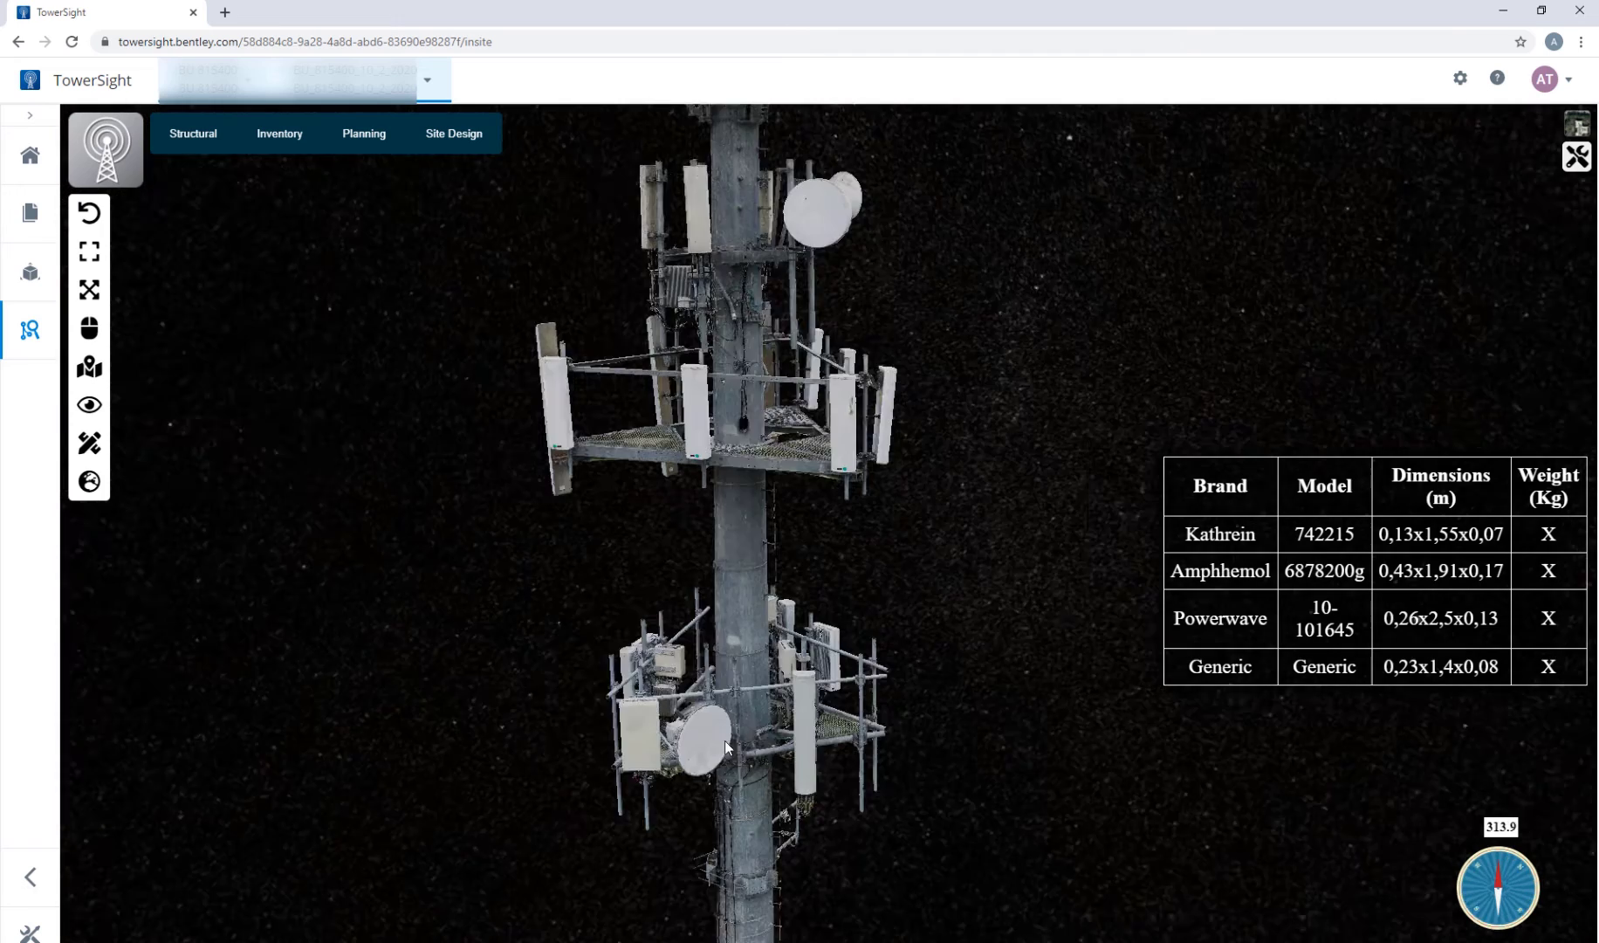
pyautogui.scroll(2, 864, 719)
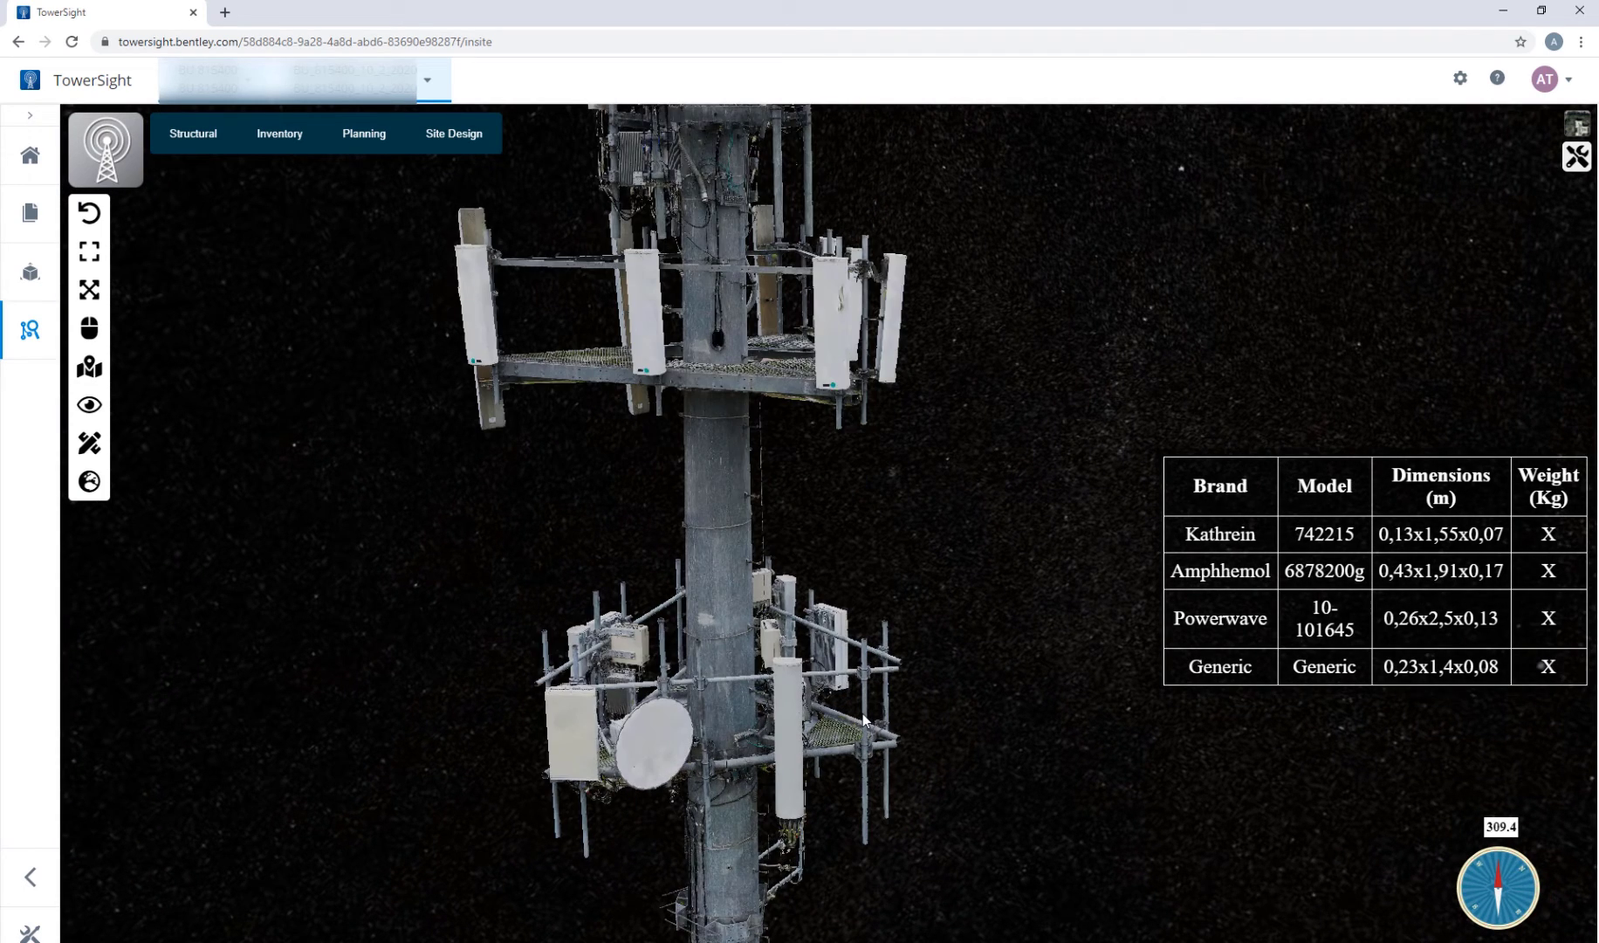
pyautogui.scroll(1, 865, 719)
pyautogui.click(814, 709)
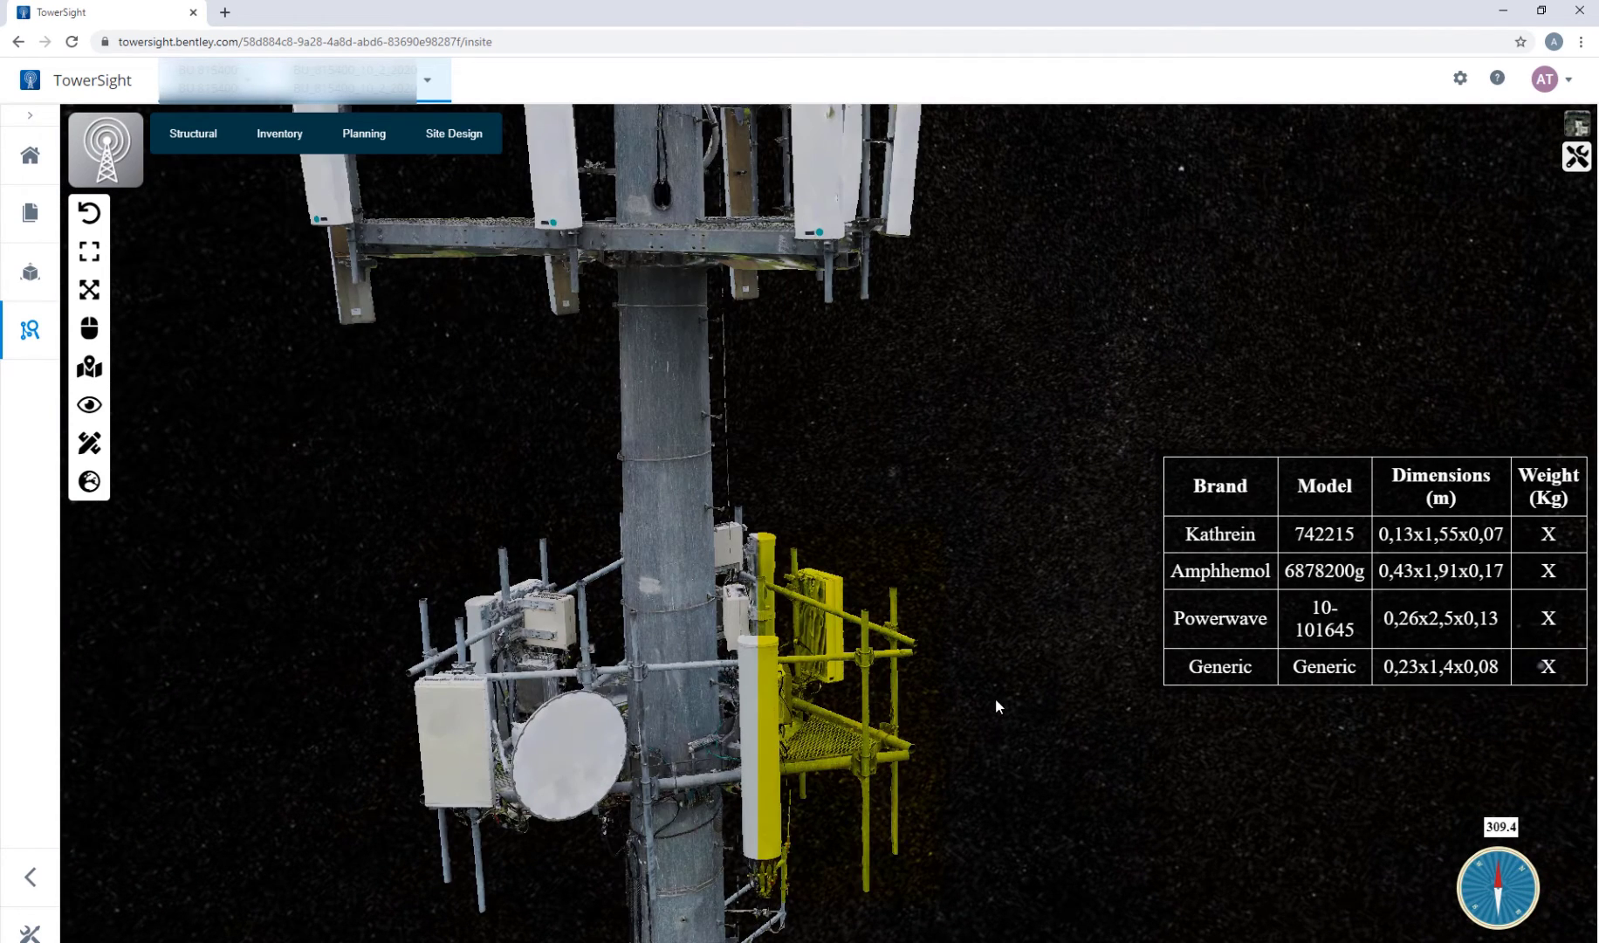
pyautogui.click(1294, 568)
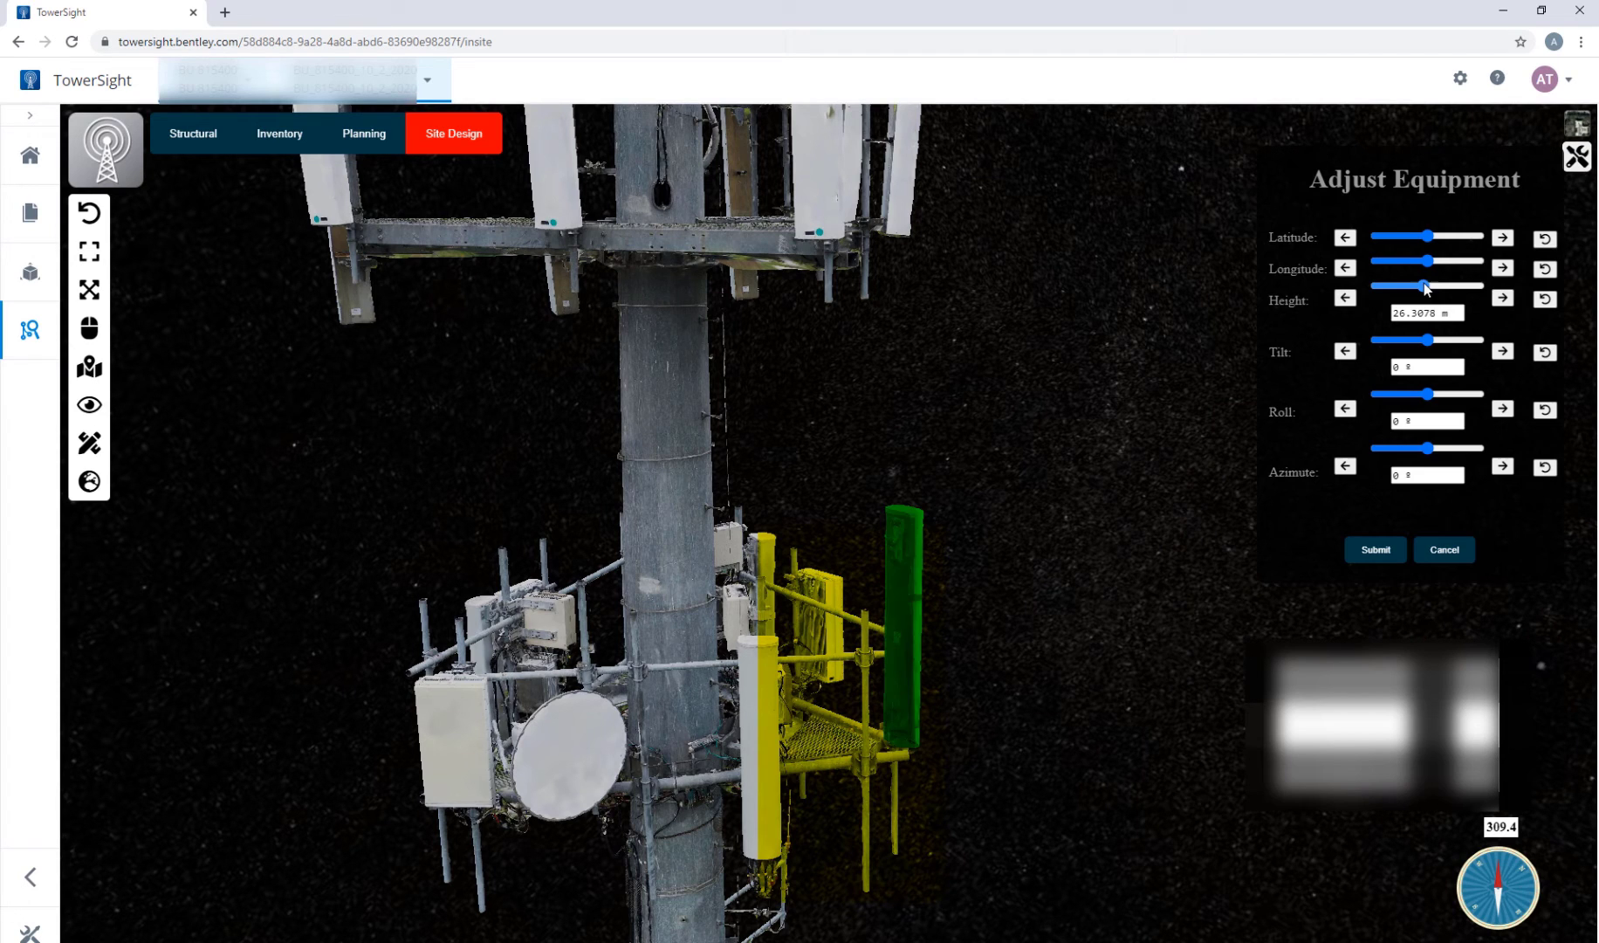
# Set the new antenna's height to 25.4258 m, azimuth 91.5° and tilt 2.5°, adjusting longitude
pyautogui.moveTo(1428, 286); pyautogui.dragTo(1409, 287)
pyautogui.moveTo(1429, 449); pyautogui.dragTo(1454, 449)
pyautogui.moveTo(1432, 263); pyautogui.dragTo(1423, 266)
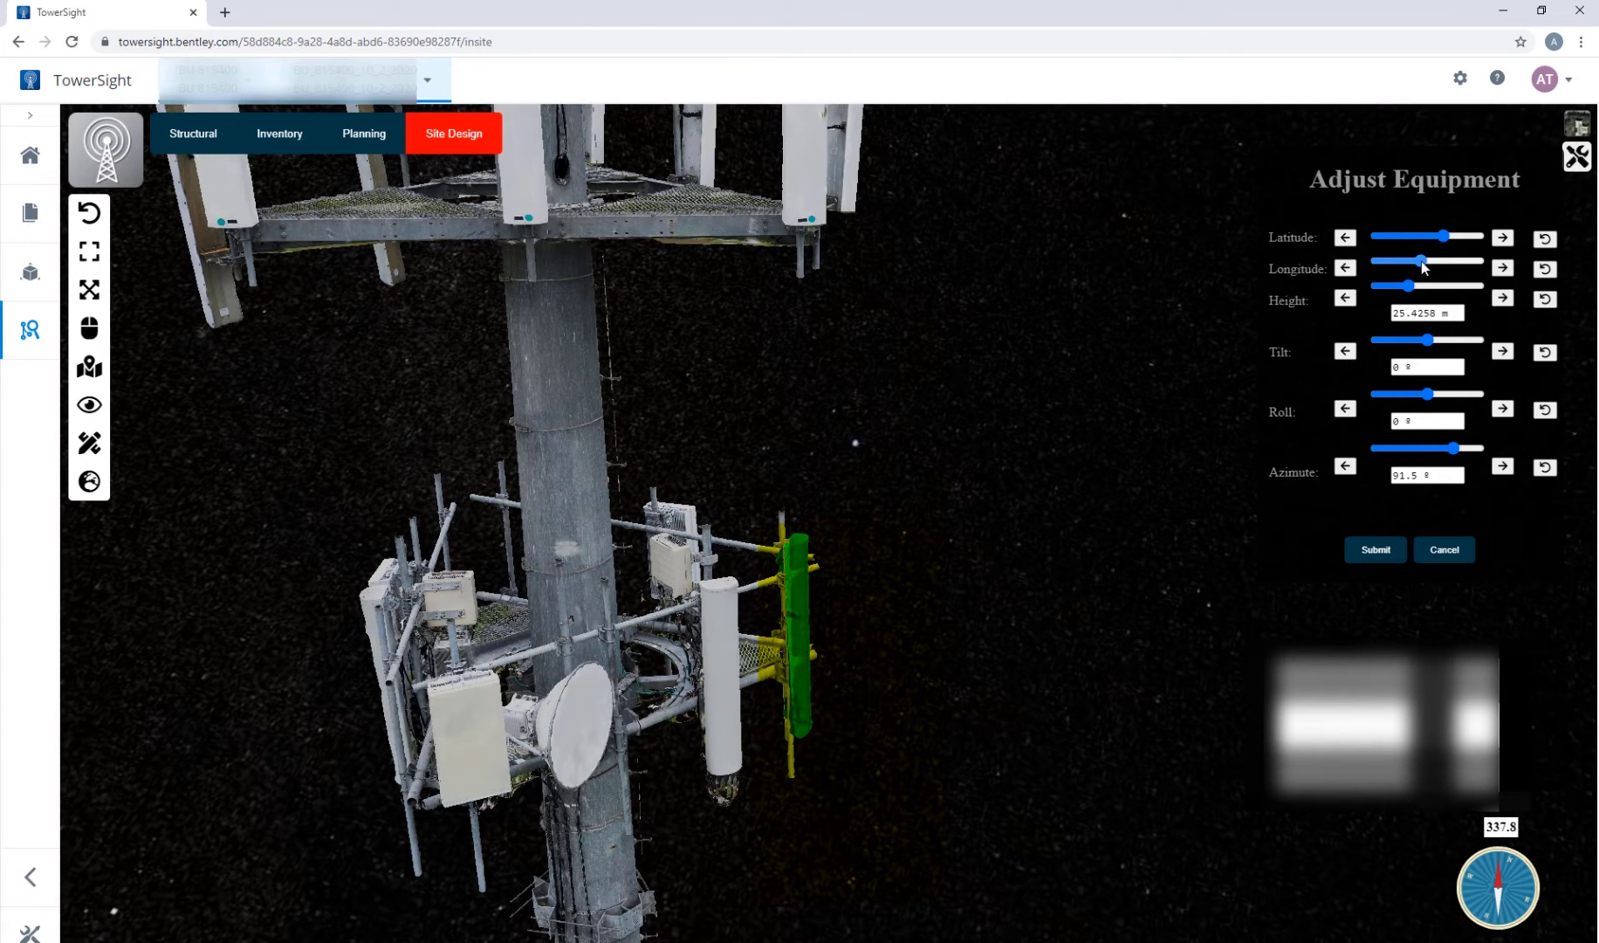
pyautogui.moveTo(1428, 341); pyautogui.dragTo(1436, 344)
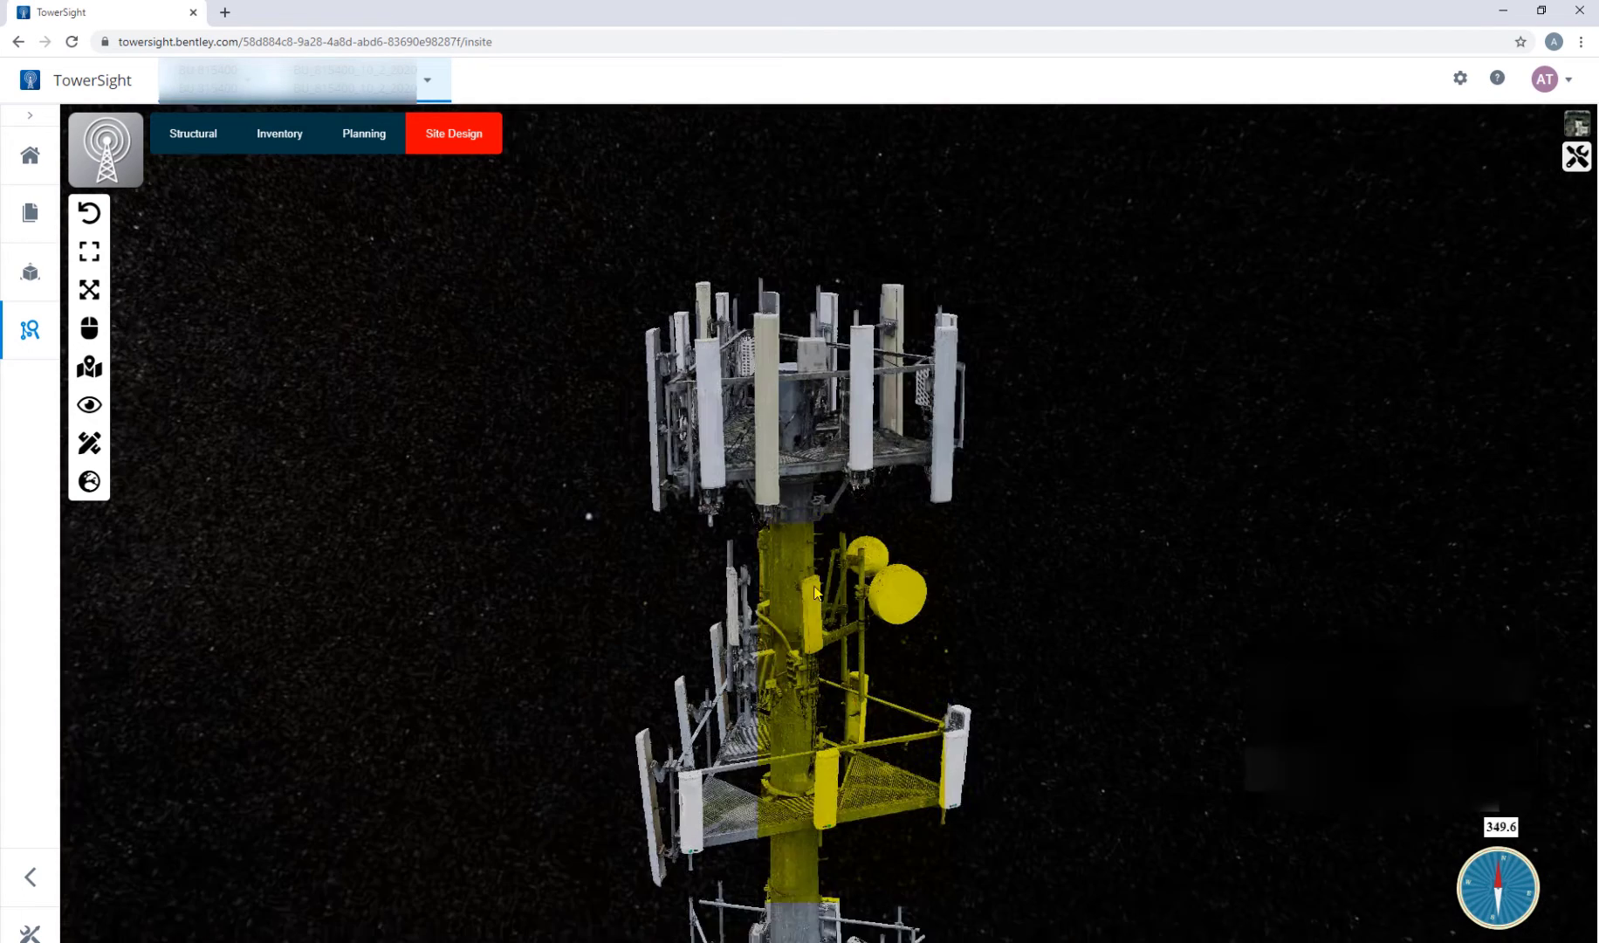
pyautogui.moveTo(773, 425); pyautogui.dragTo(766, 437)
pyautogui.scroll(5, 770, 436)
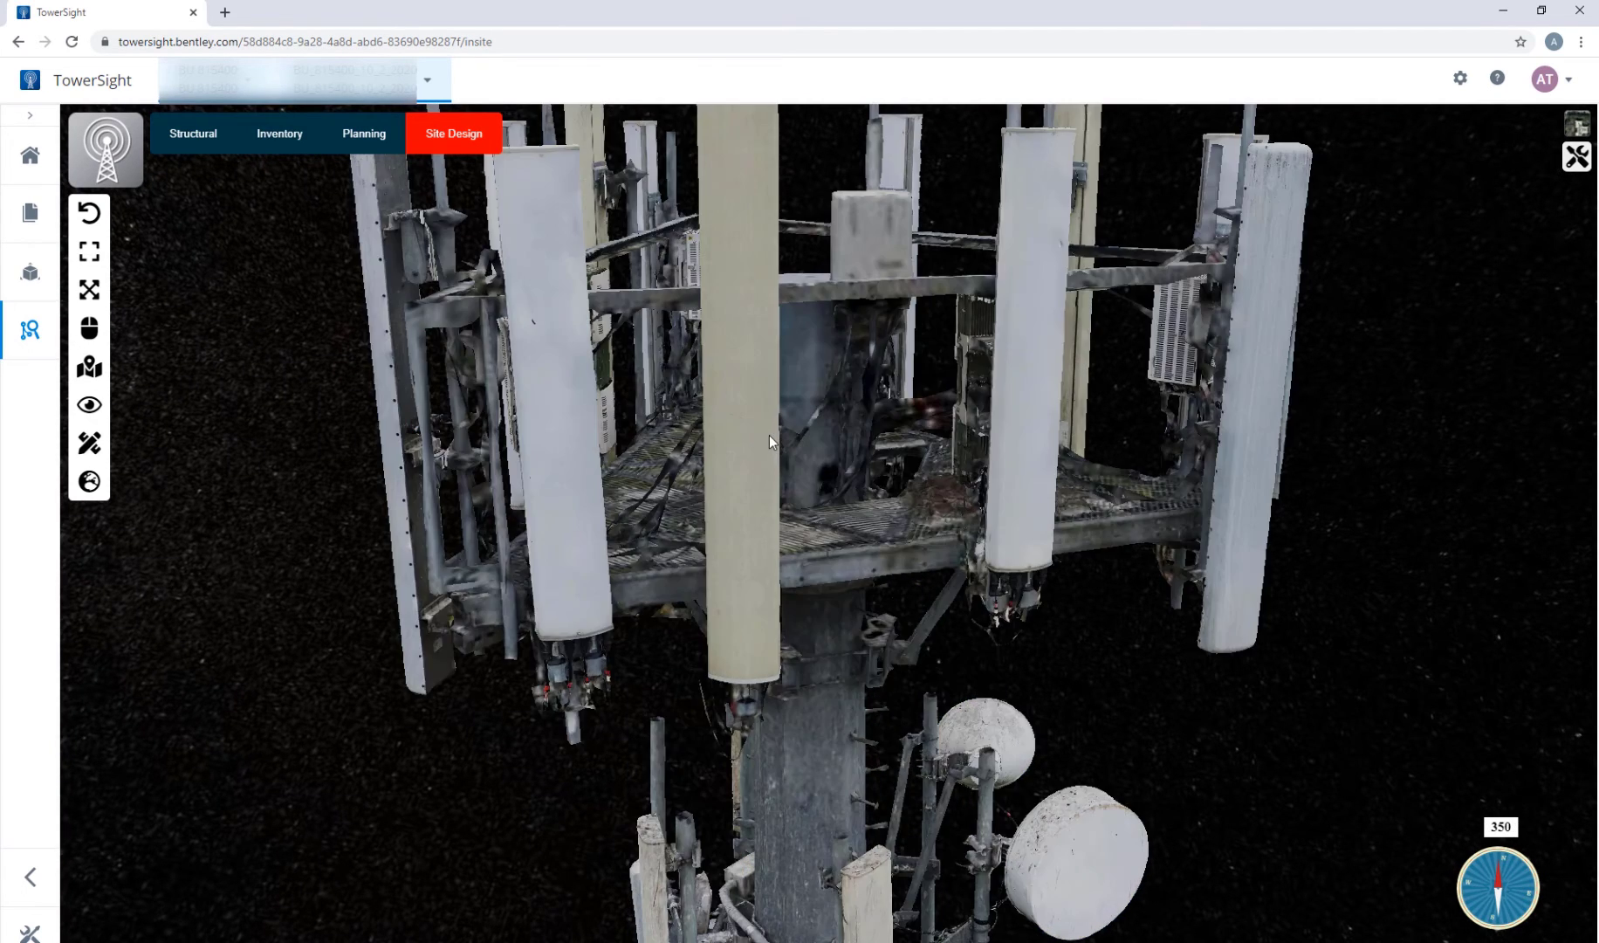
pyautogui.scroll(-5, 770, 434)
pyautogui.click(453, 135)
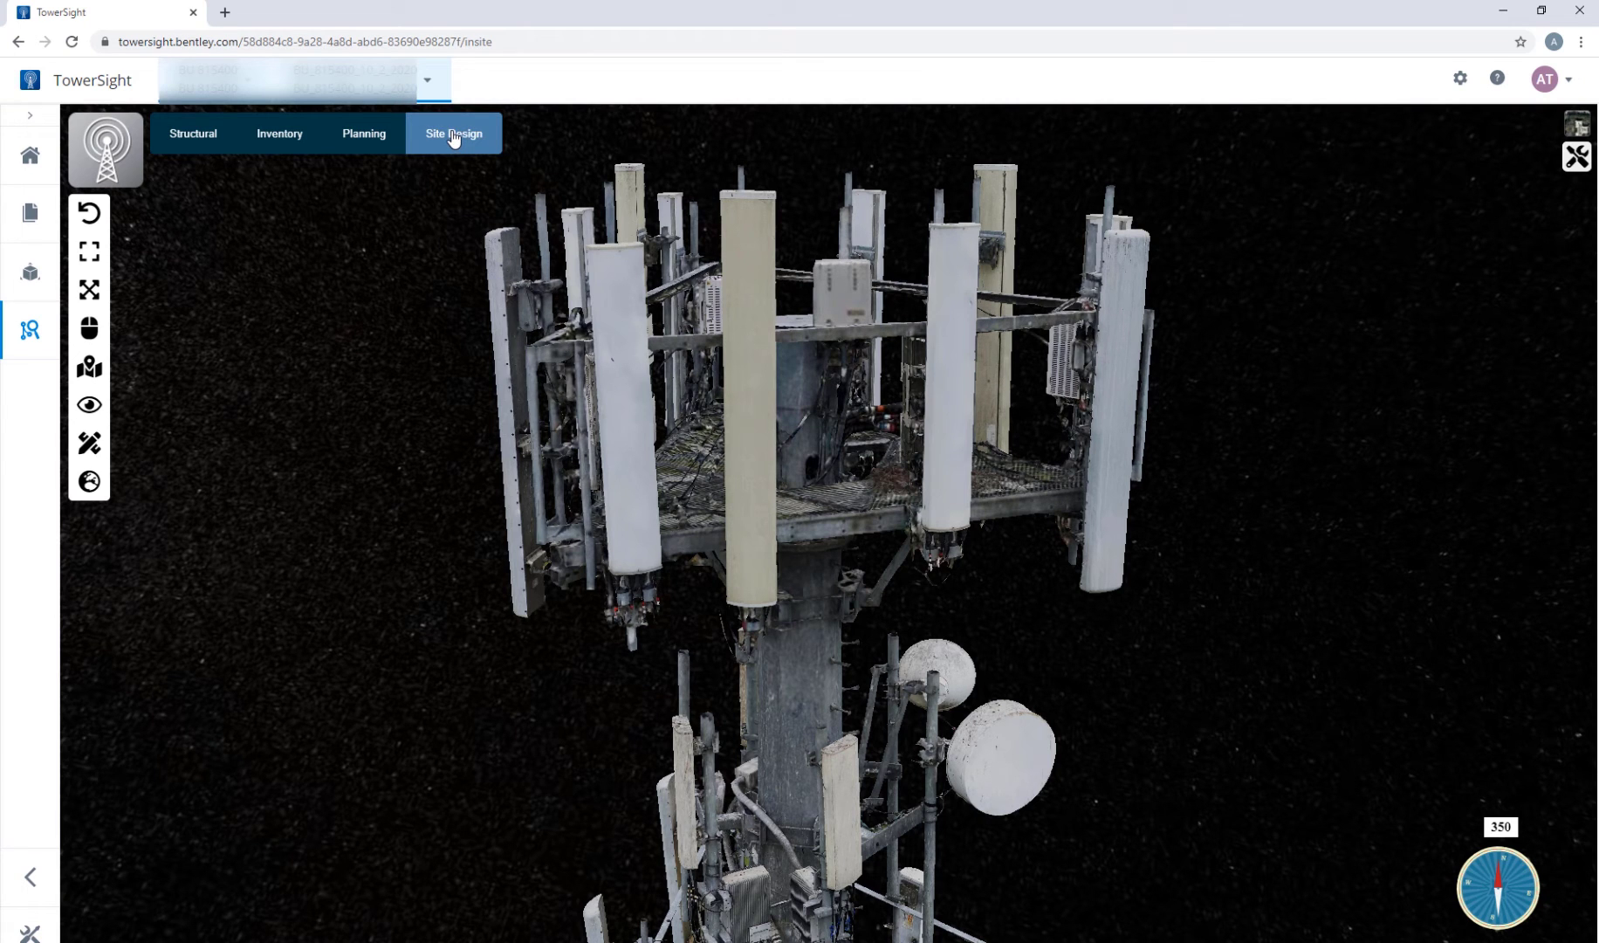
# Overlay the tower's structural member lines on the reality mesh and view from higher
pyautogui.click(453, 135)
pyautogui.moveTo(453, 252)
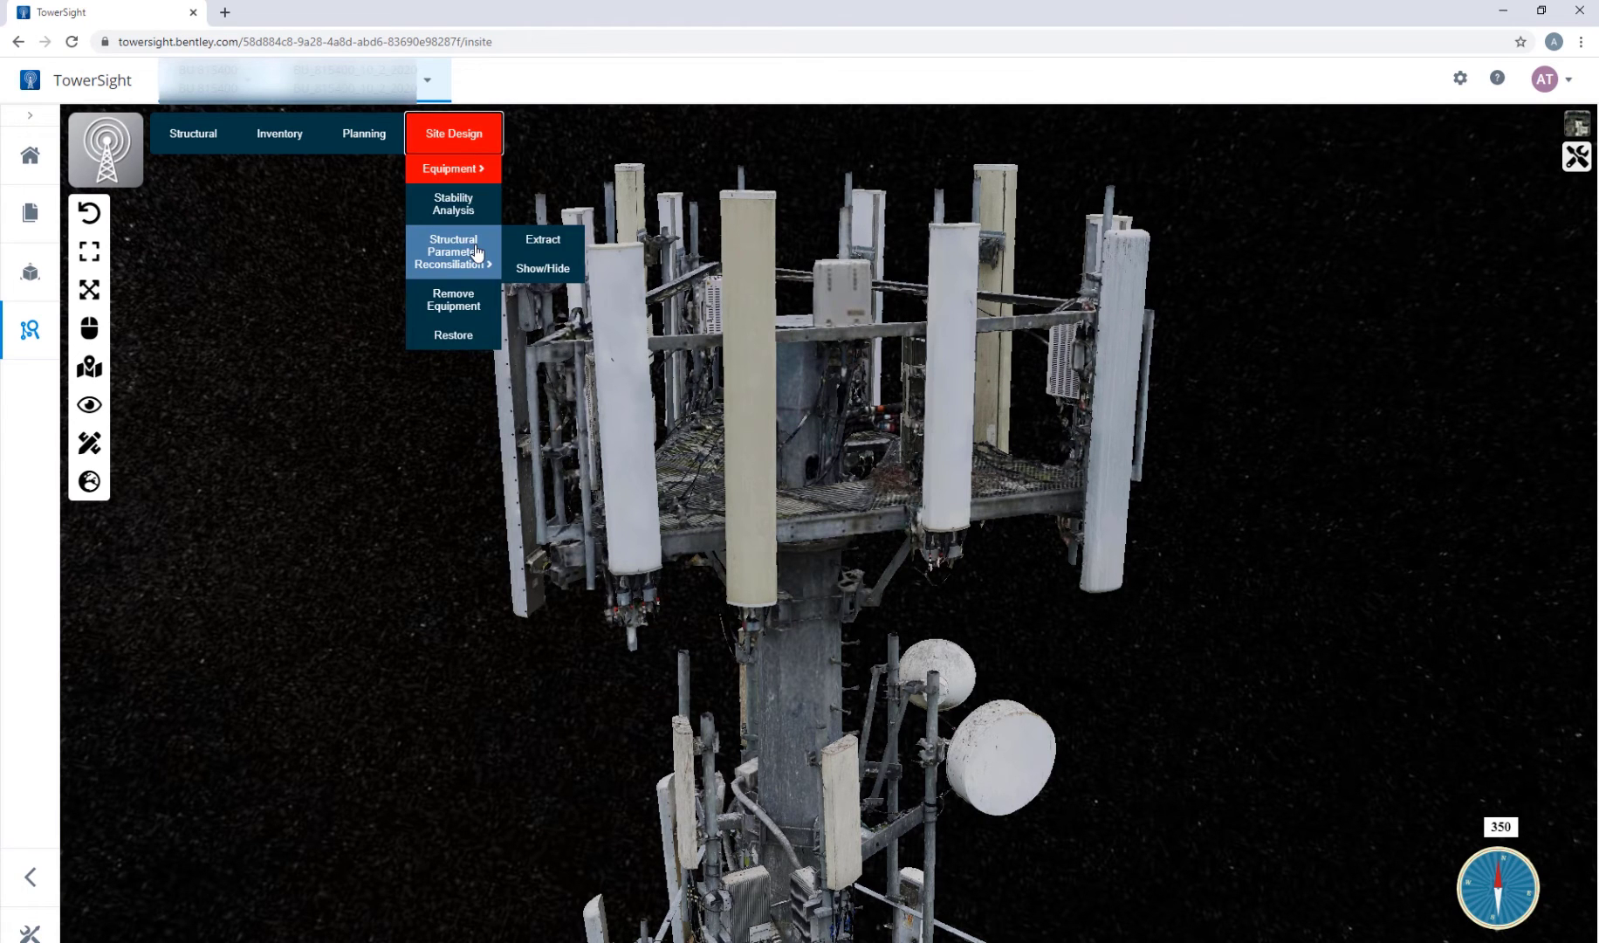
pyautogui.click(551, 272)
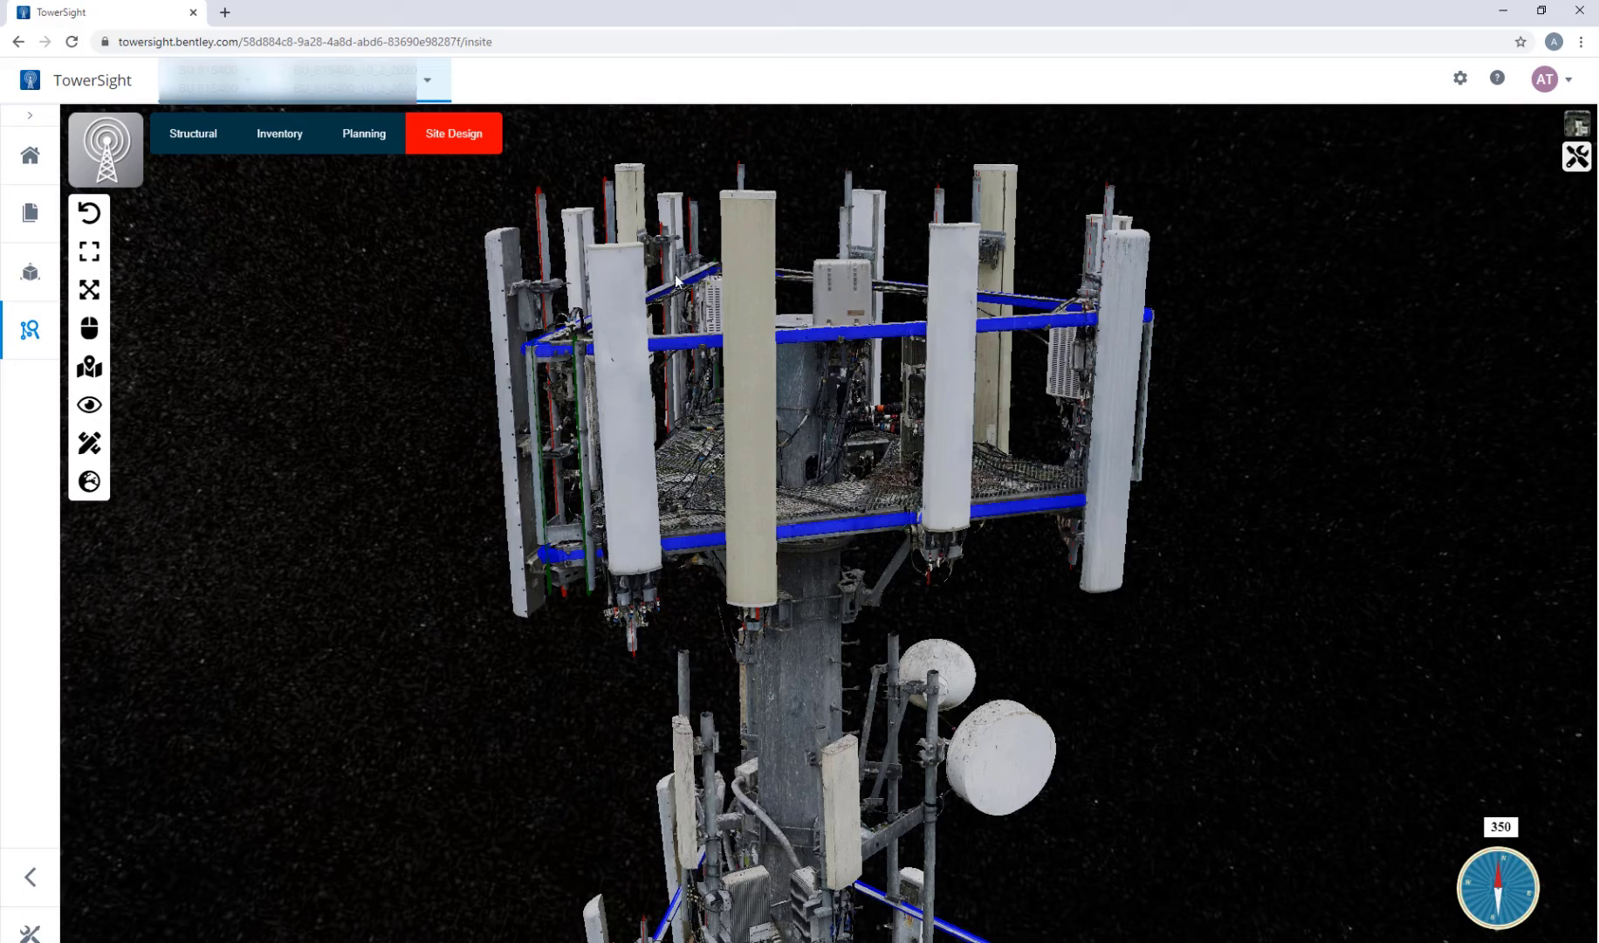
pyautogui.moveTo(867, 332); pyautogui.dragTo(403, 504)
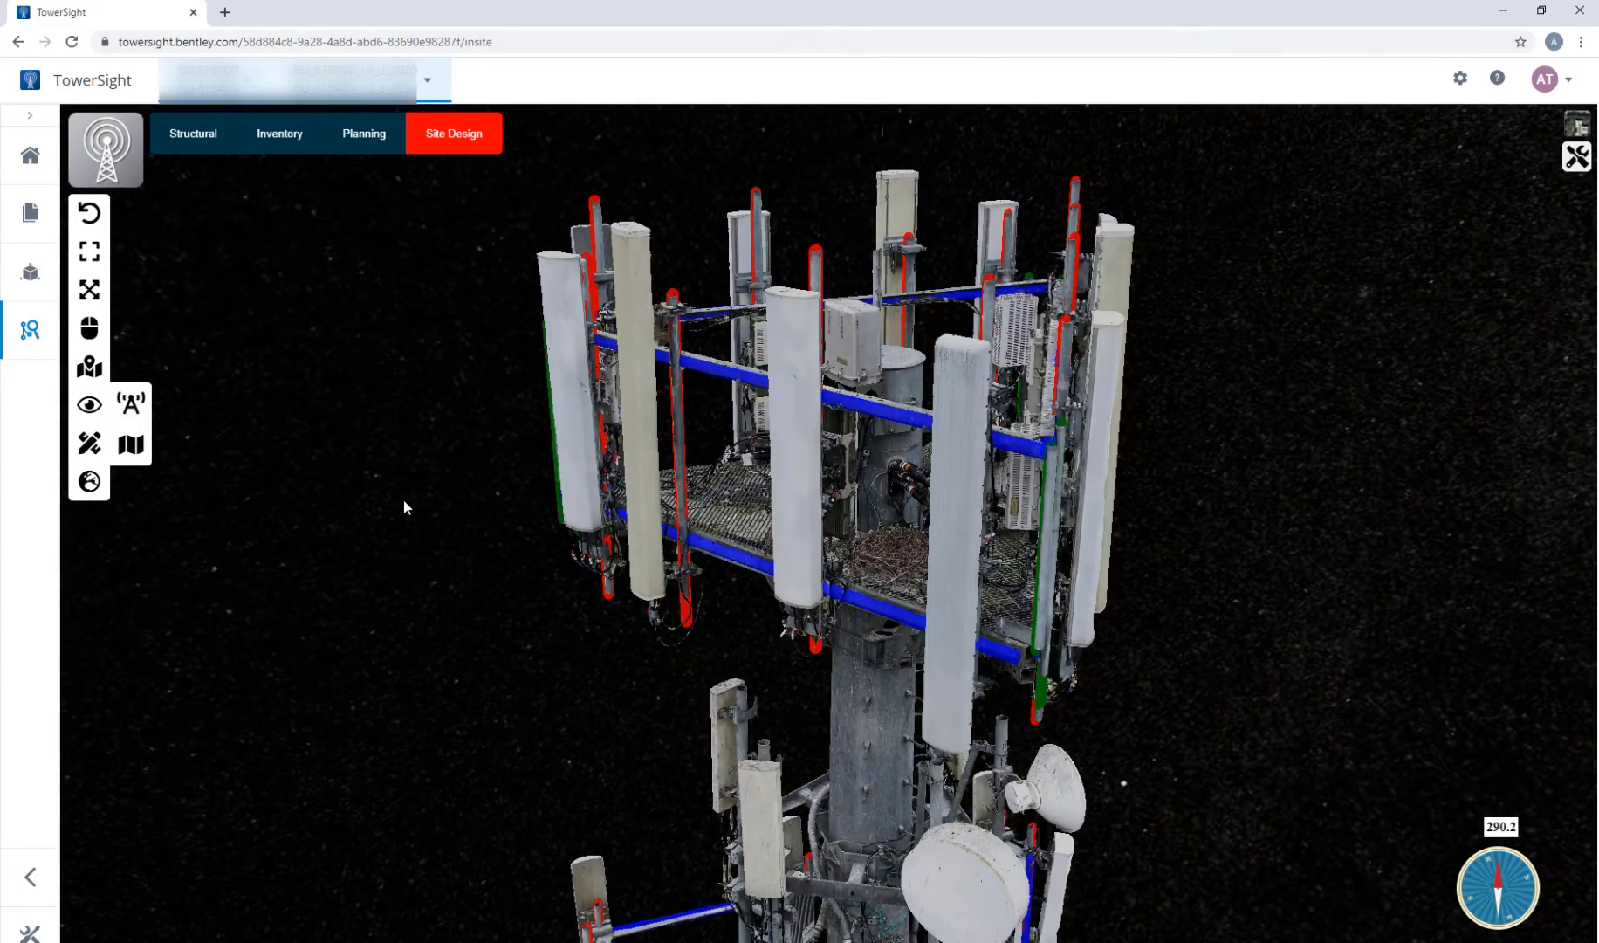
# Hide the reality mesh to view the member lines alone, then show it again
pyautogui.moveTo(94, 409)
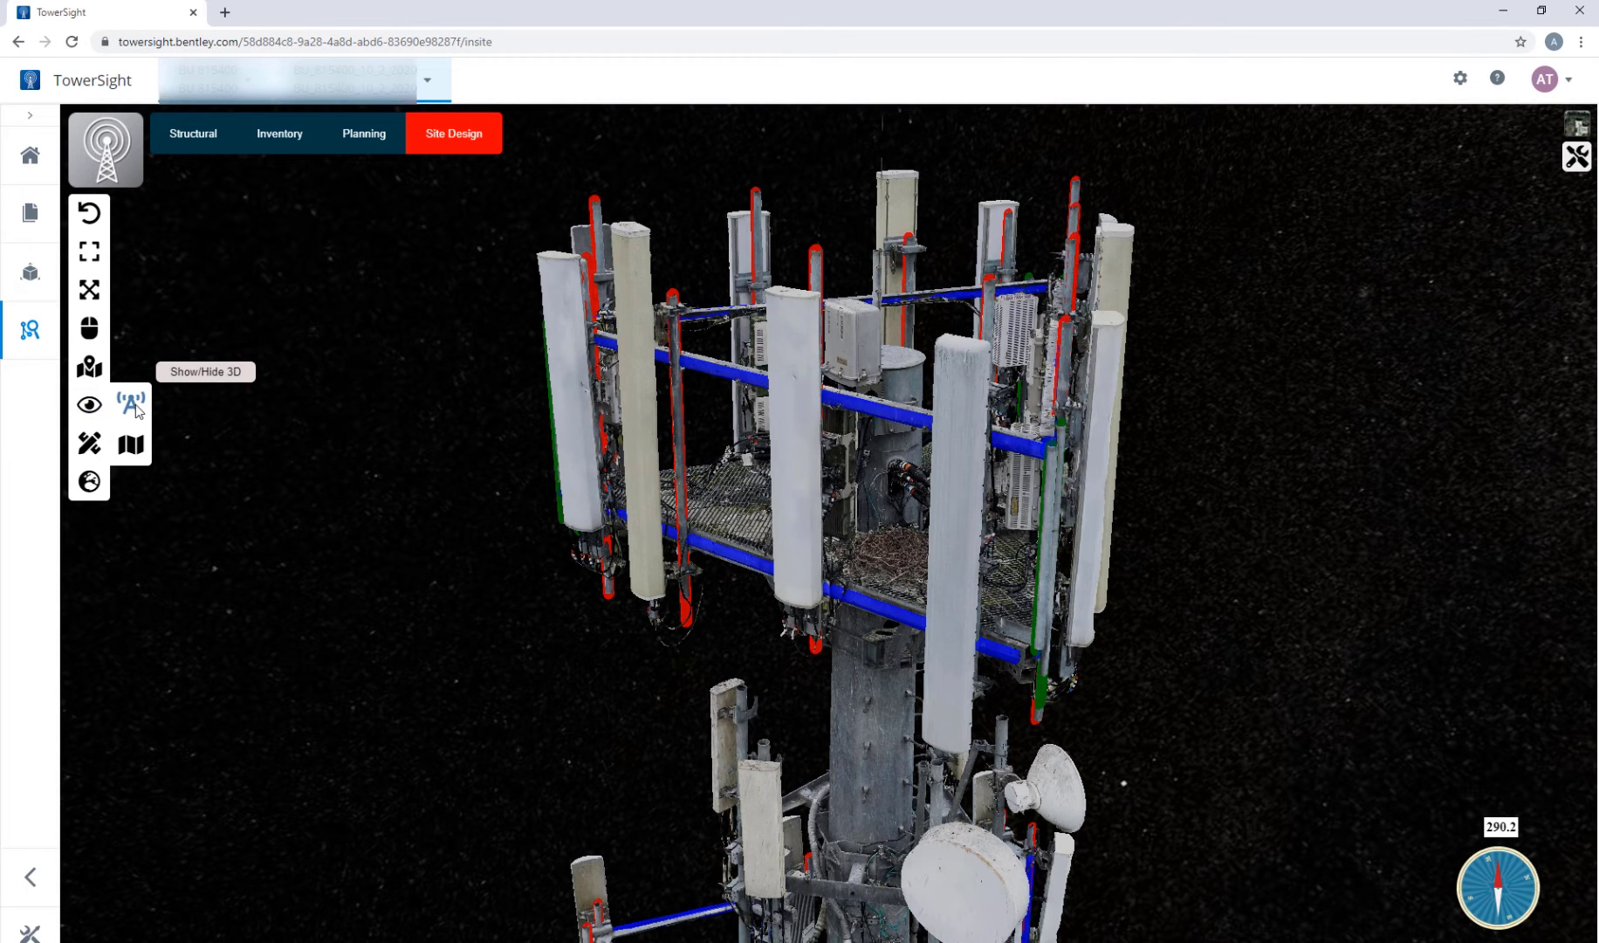
pyautogui.click(132, 404)
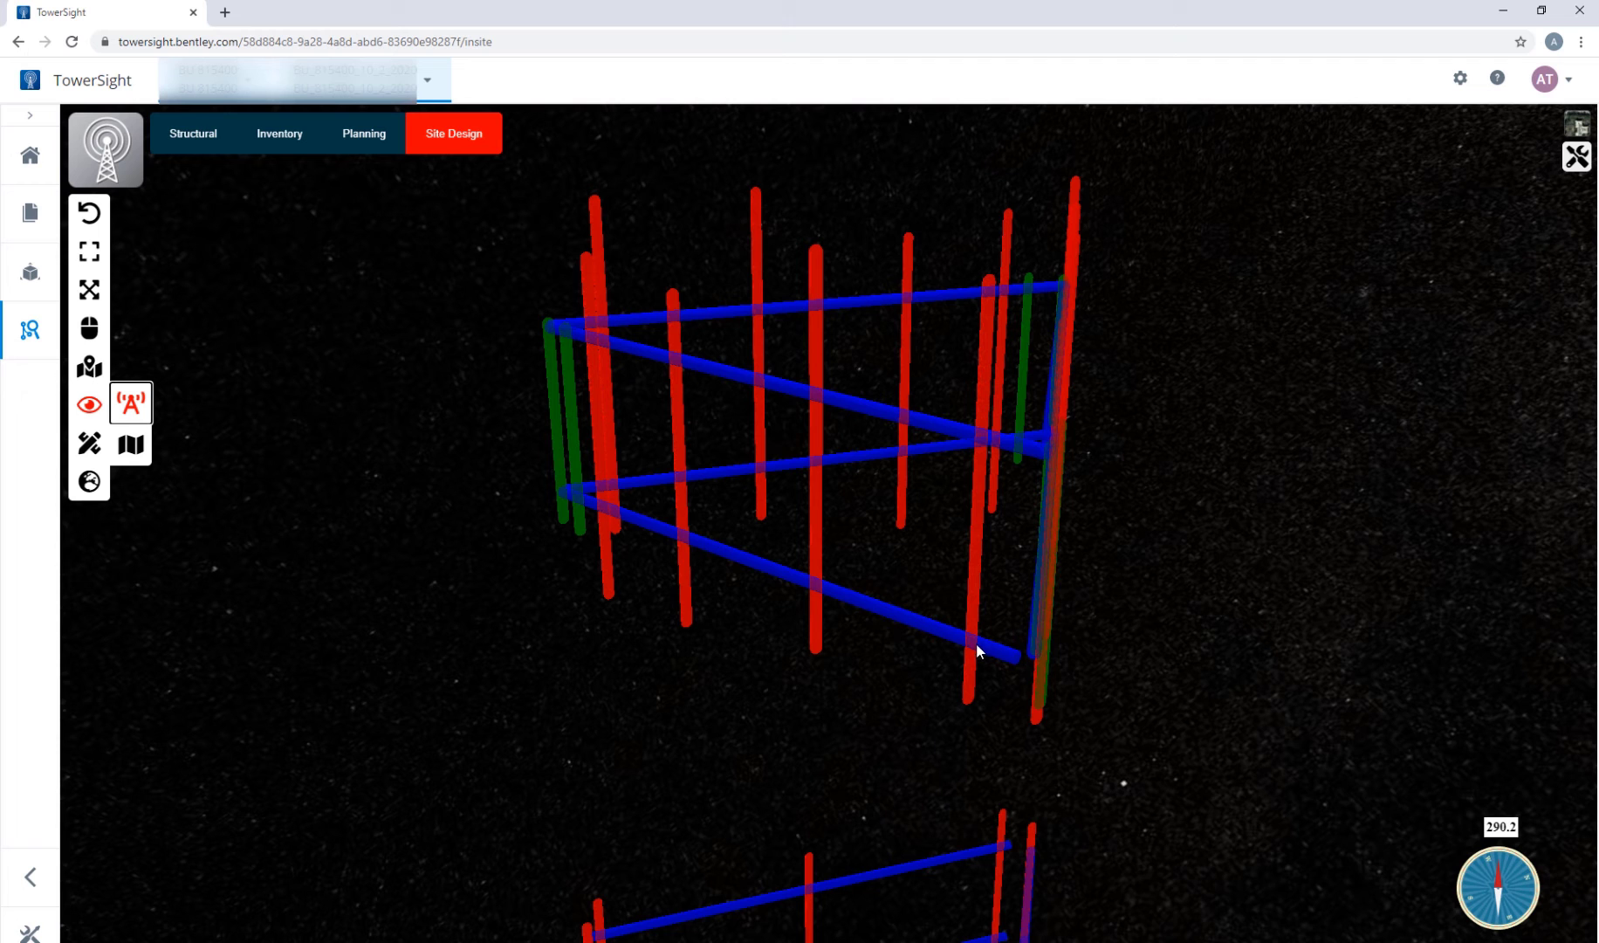
pyautogui.scroll(-5, 972, 646)
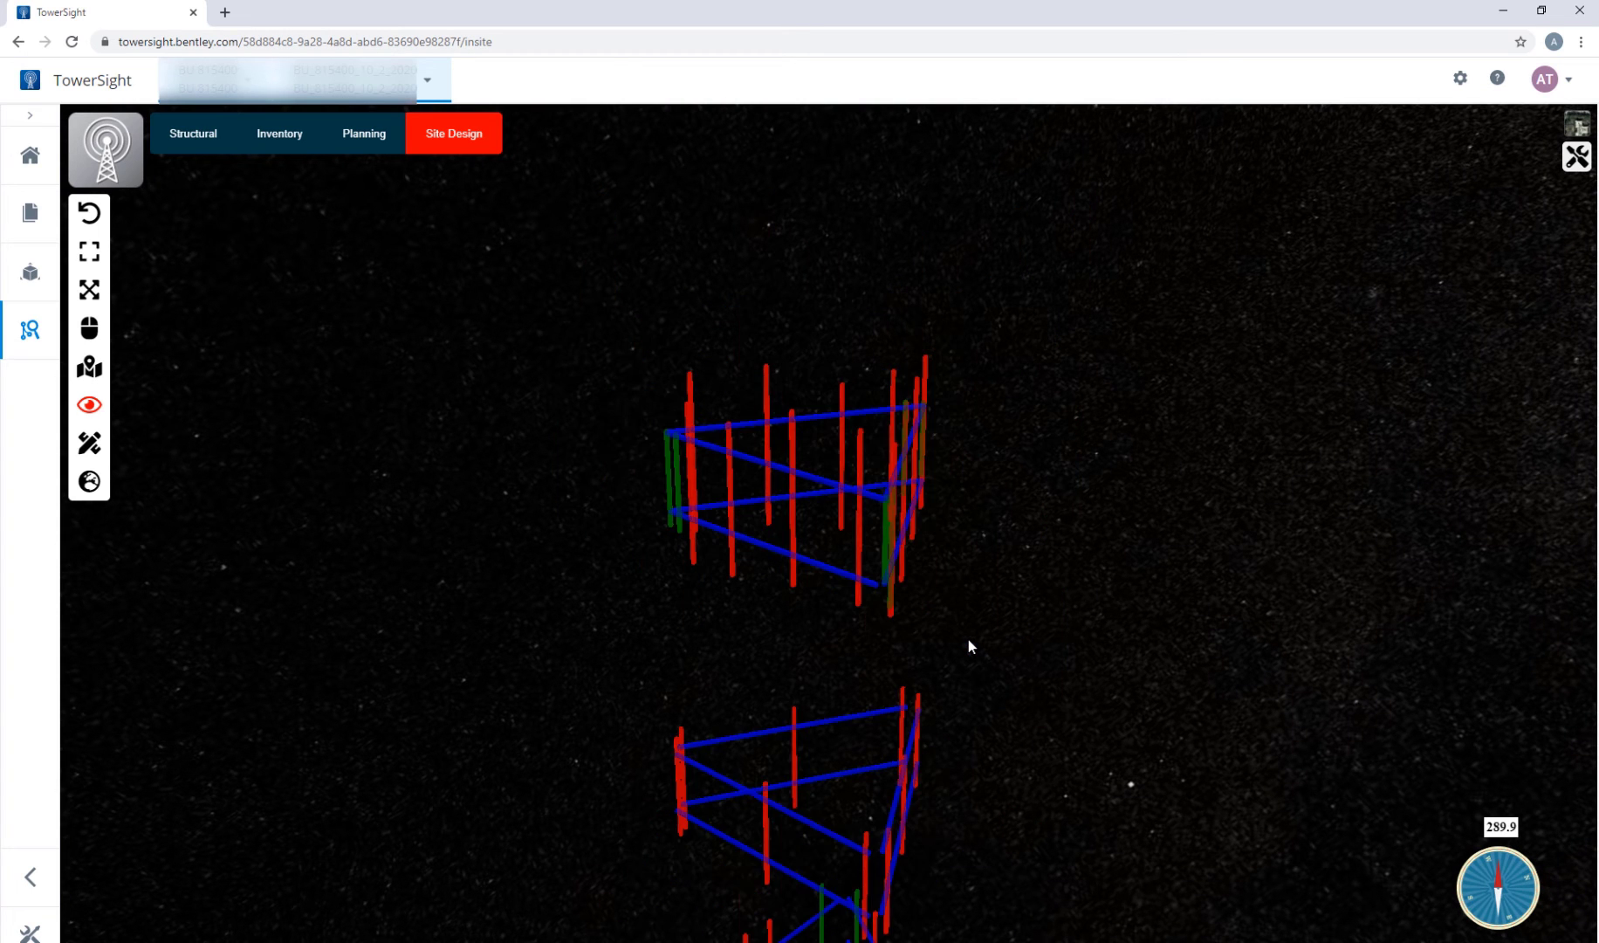
pyautogui.scroll(-2, 970, 646)
pyautogui.moveTo(864, 831); pyautogui.dragTo(824, 639)
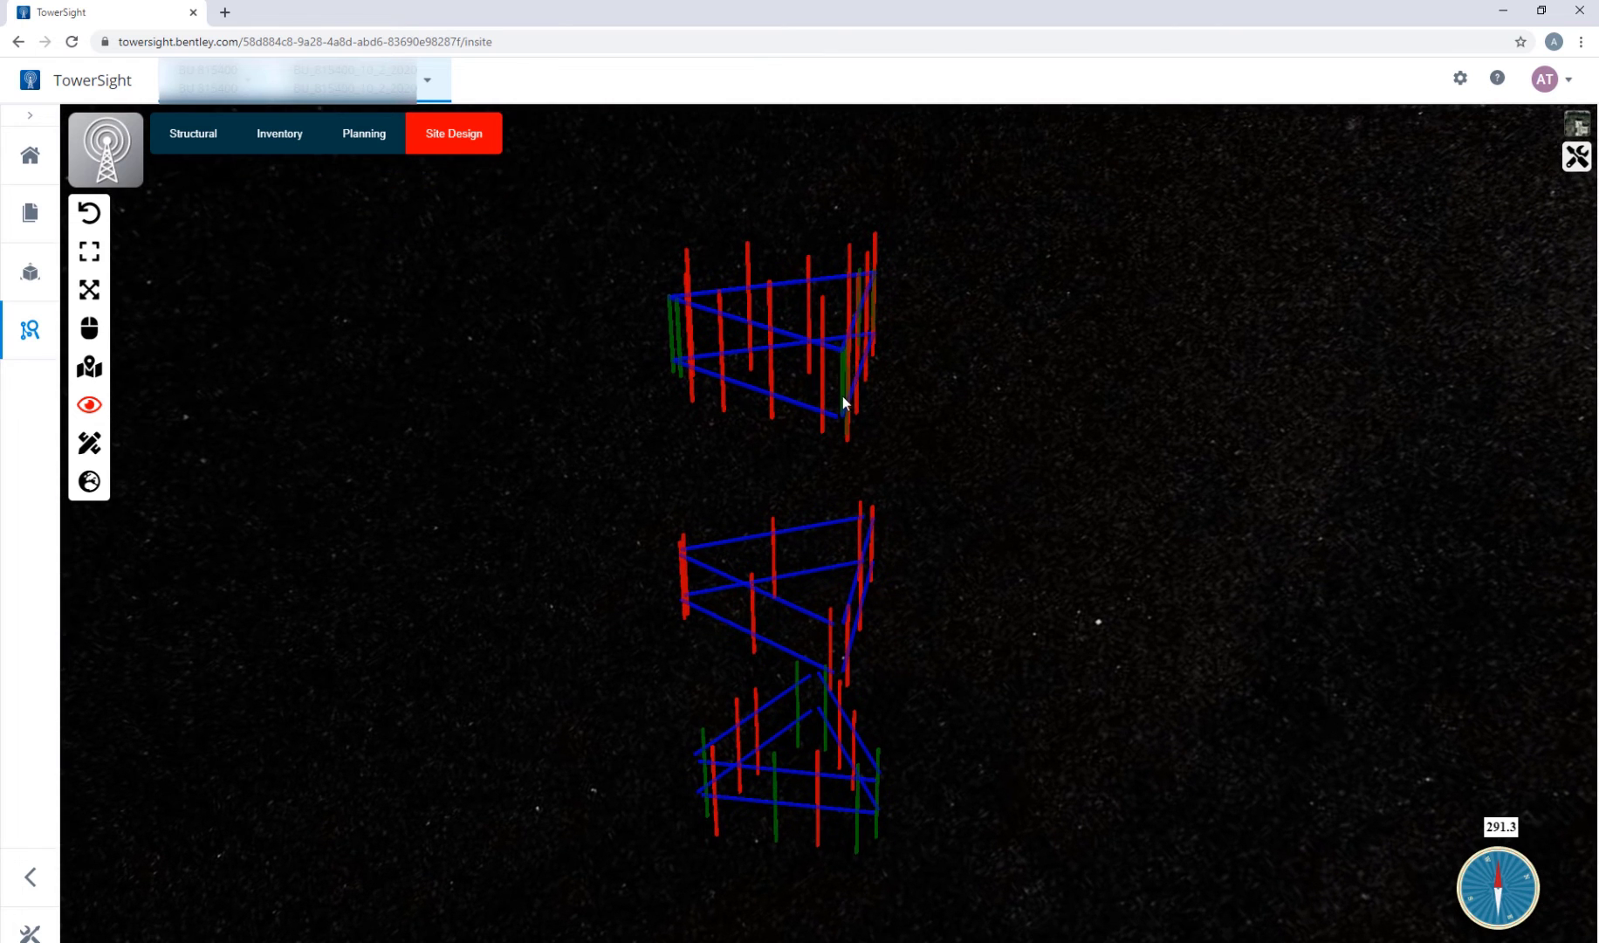
pyautogui.click(89, 404)
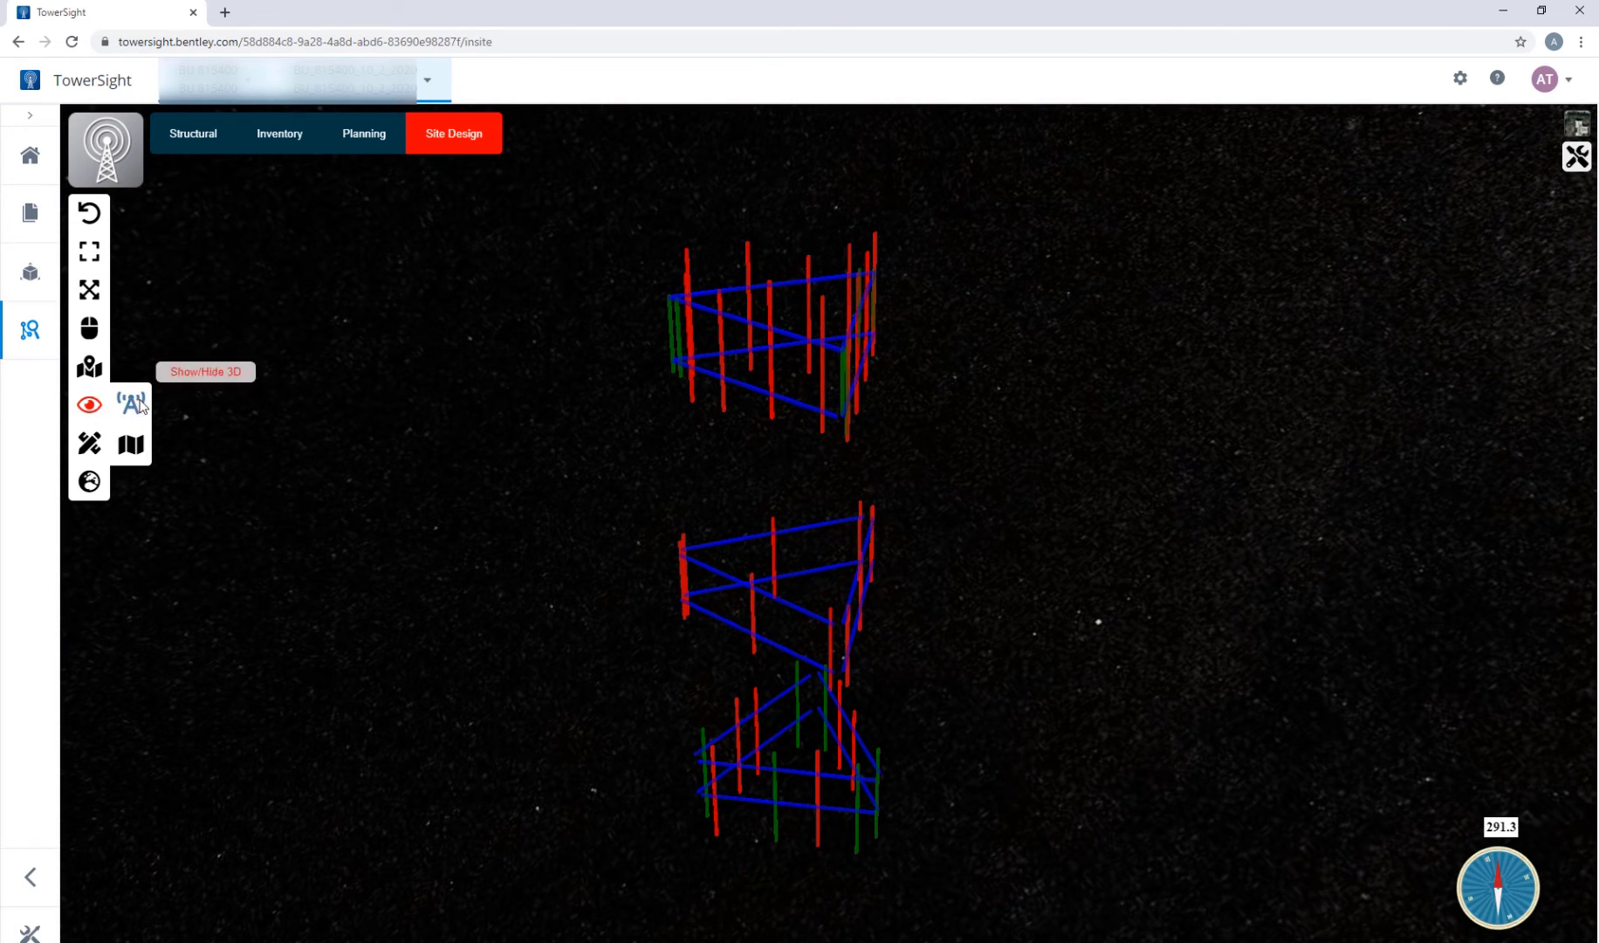
pyautogui.click(132, 404)
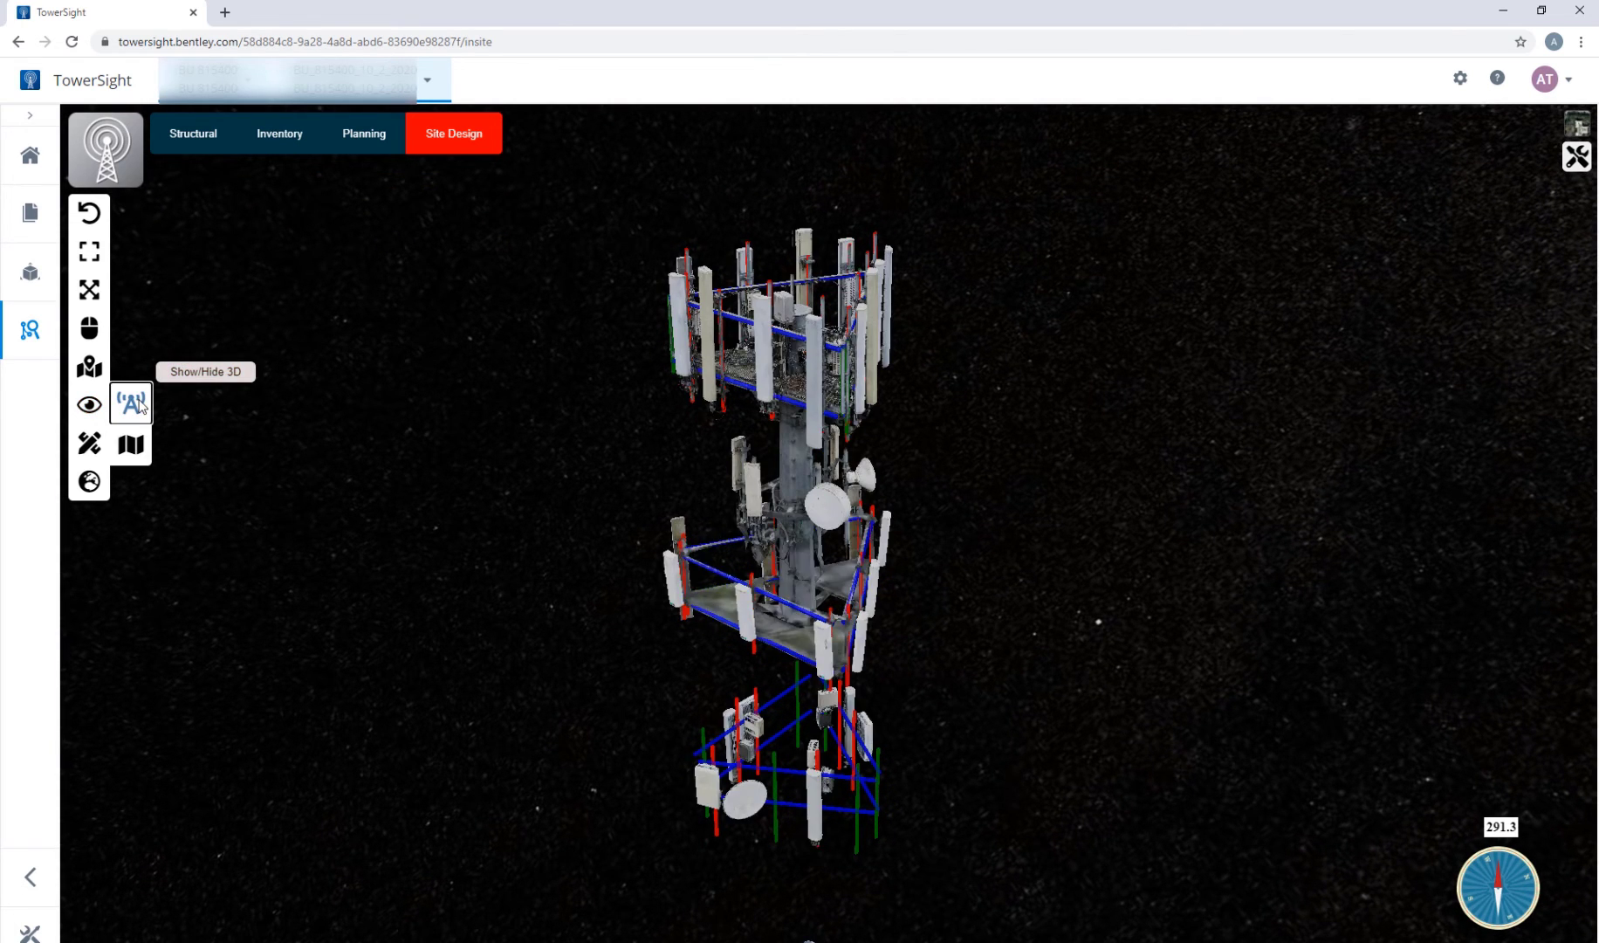
pyautogui.click(476, 140)
# Extract the structural parameters and import the tower loading onto the monopole in OpenTower Designer
pyautogui.moveTo(483, 258)
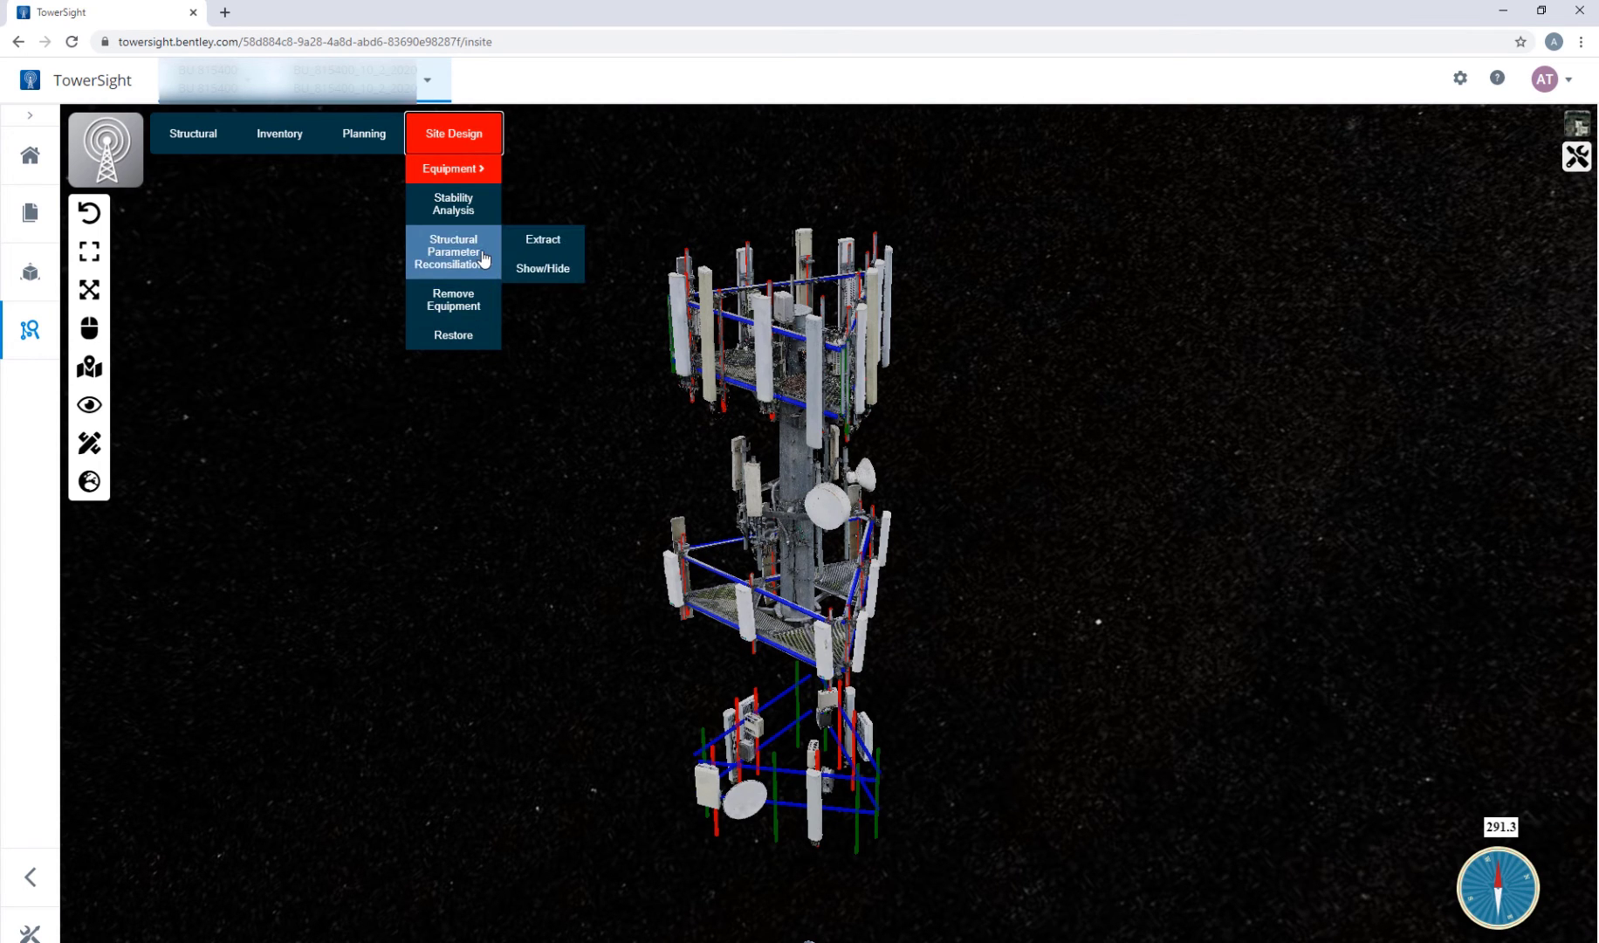
pyautogui.click(560, 246)
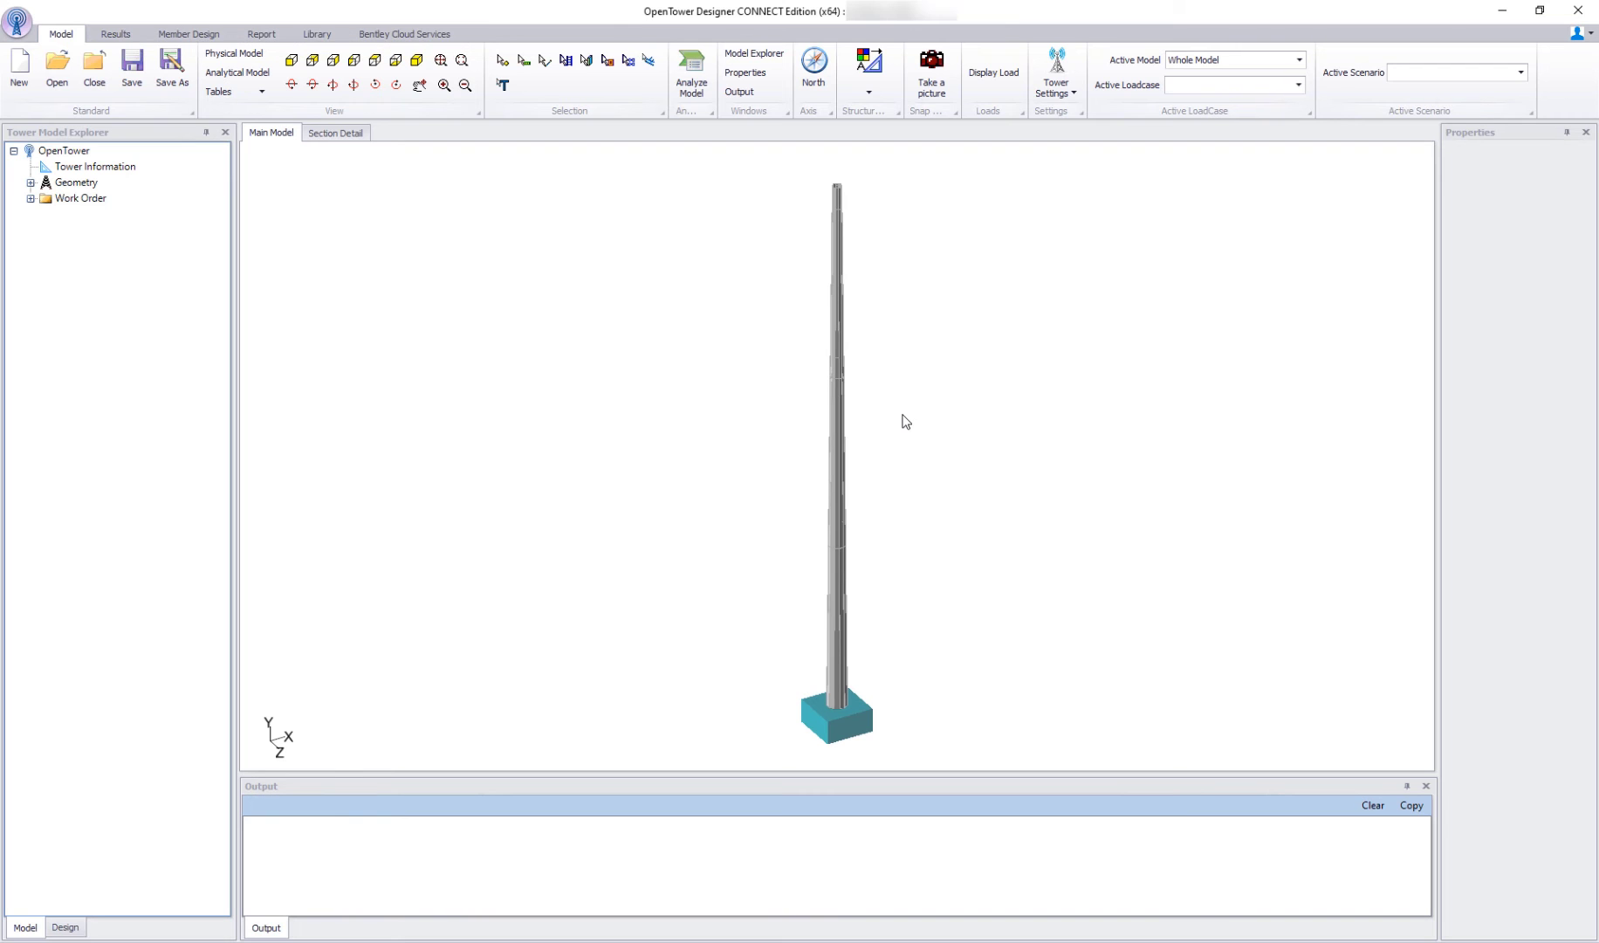
pyautogui.rightClick(943, 520)
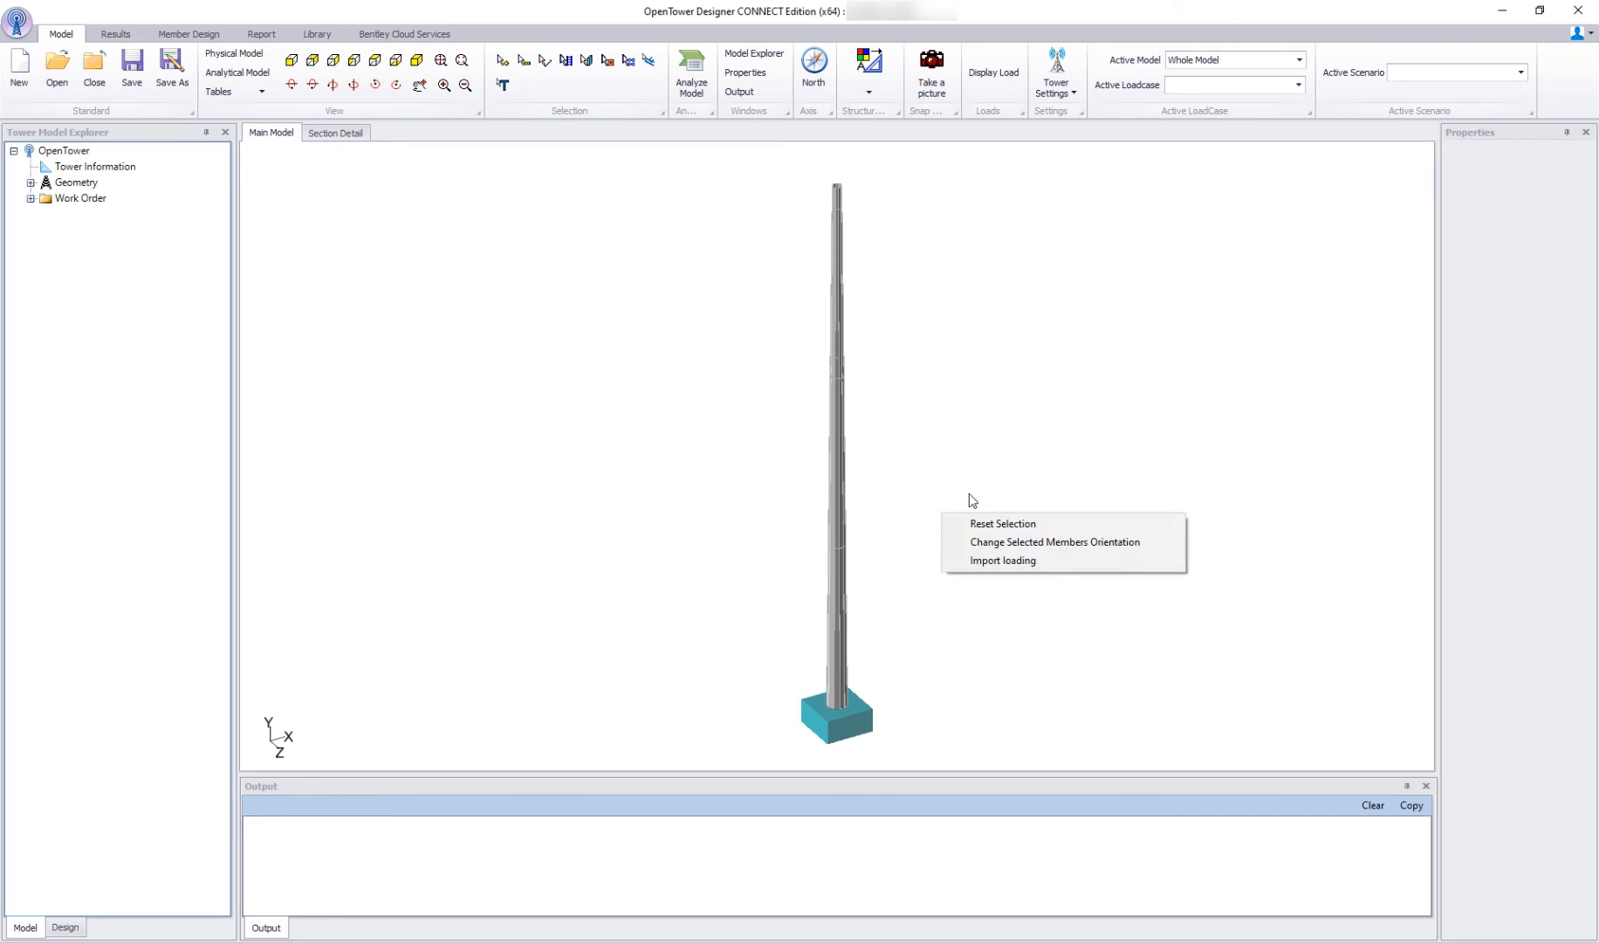
pyautogui.click(1055, 564)
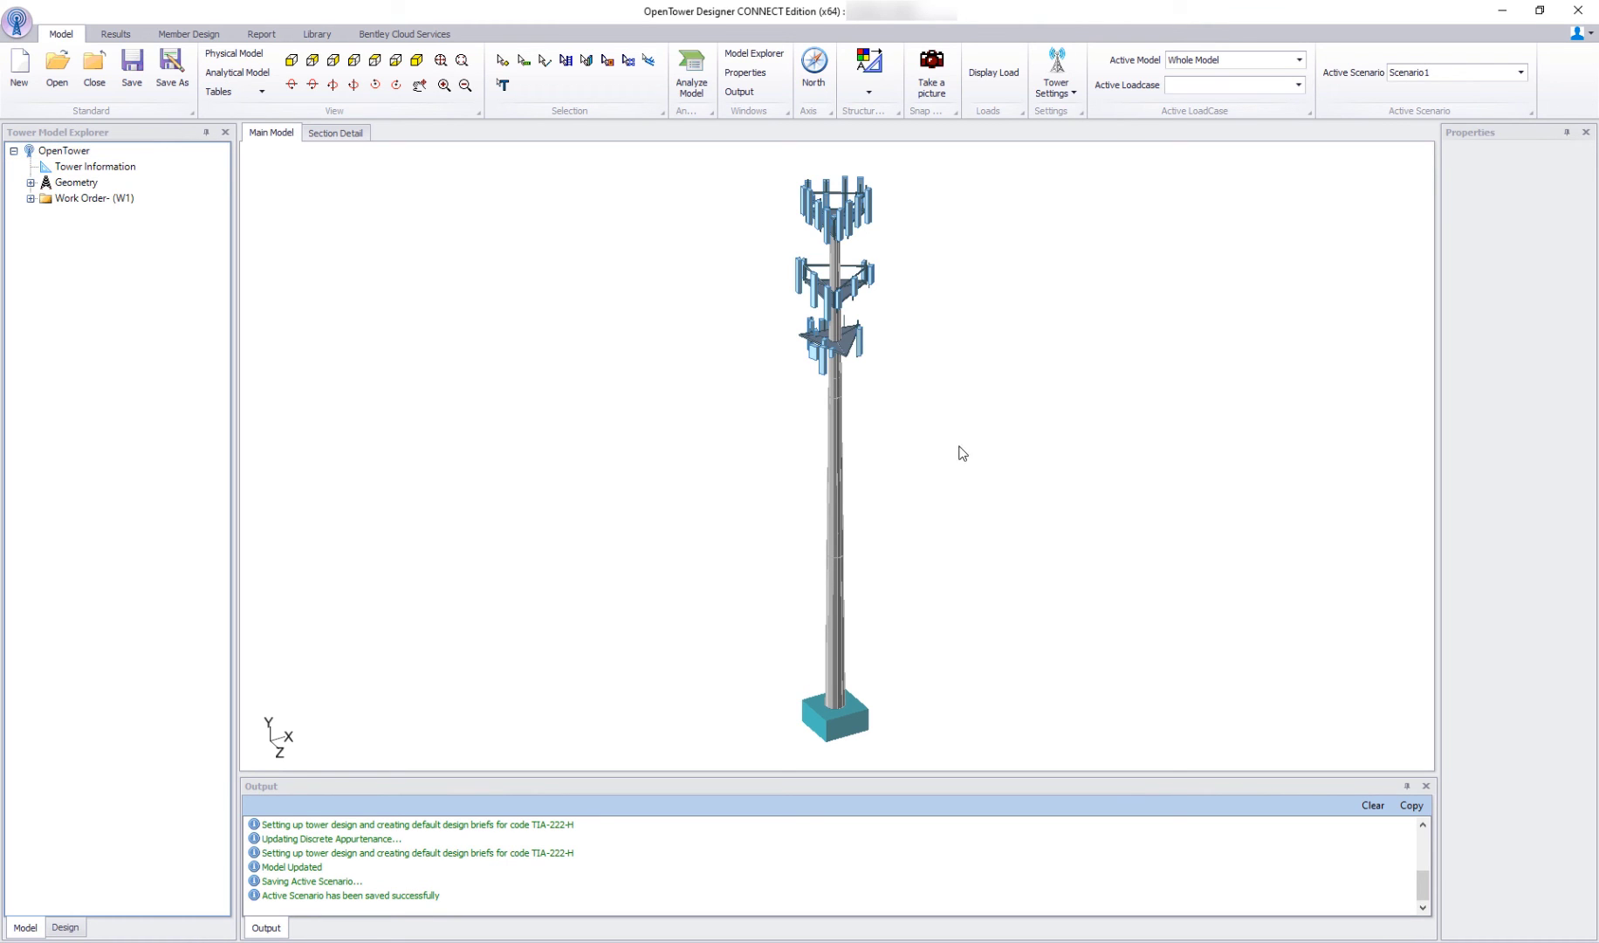
pyautogui.scroll(5, 835, 304)
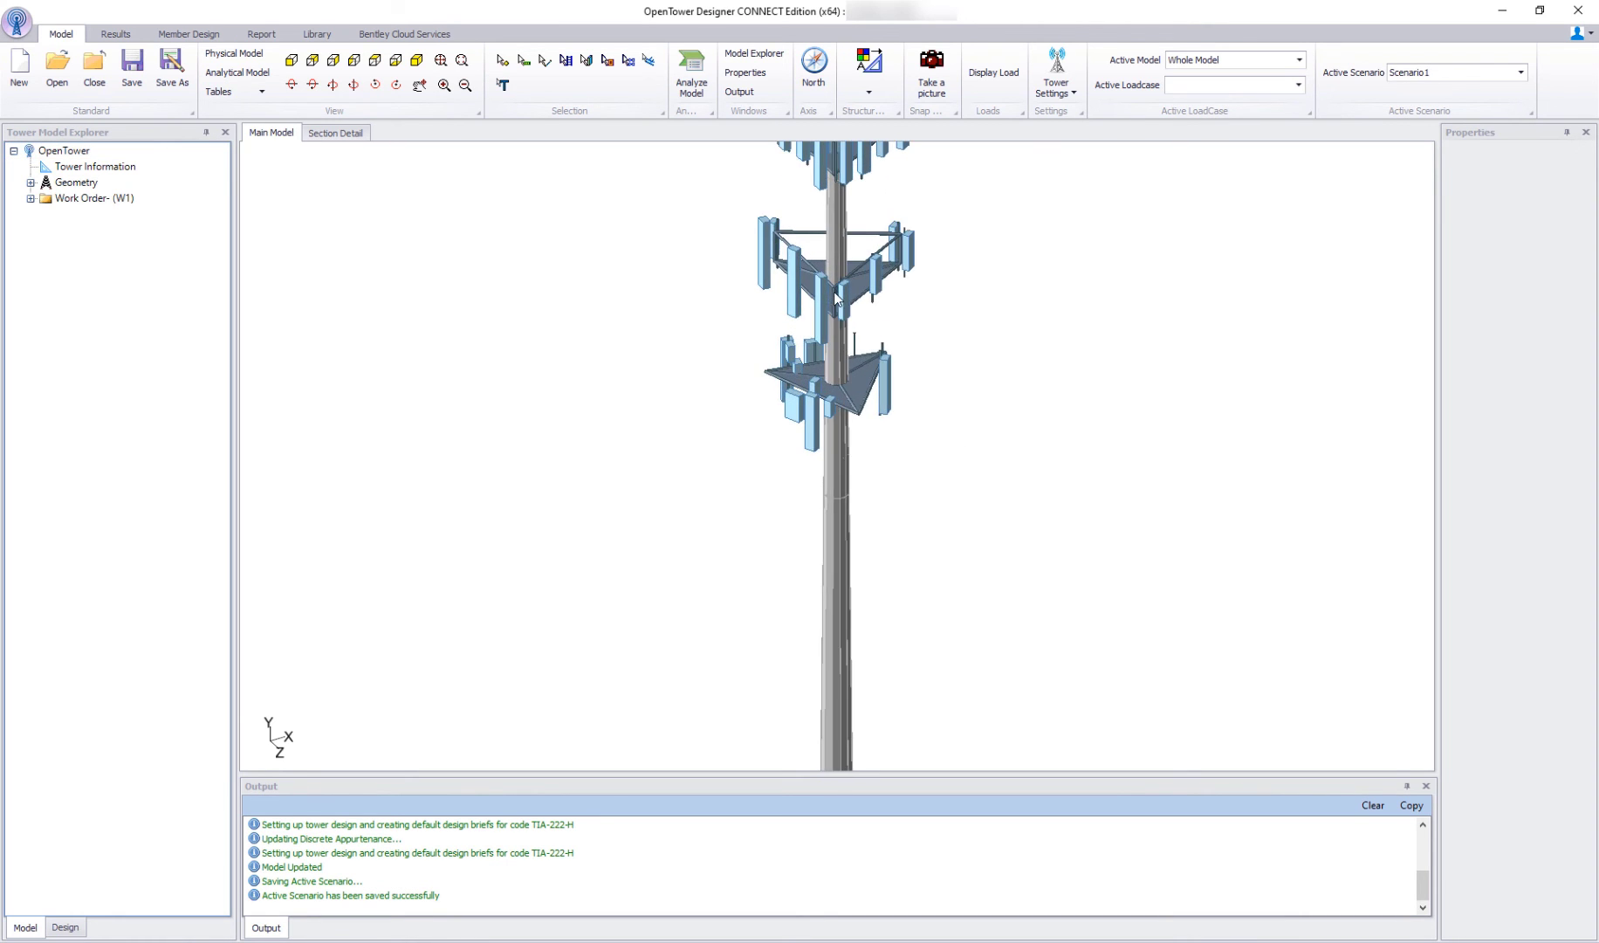
# Analyze the loaded monopole model and preview its design report
pyautogui.click(692, 88)
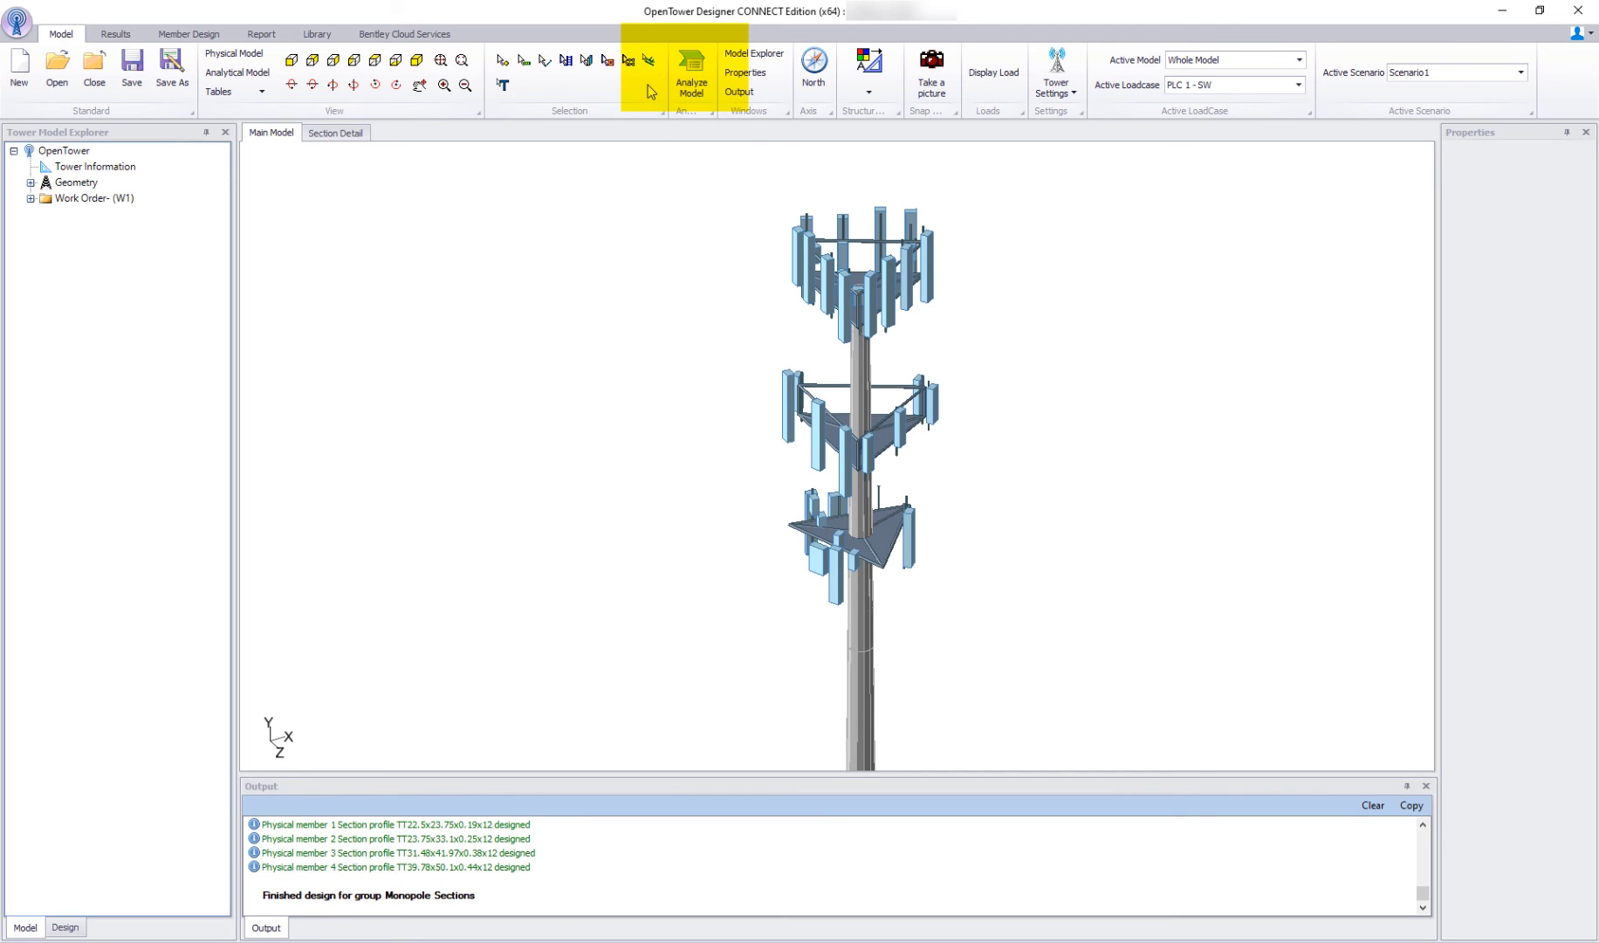
pyautogui.click(261, 33)
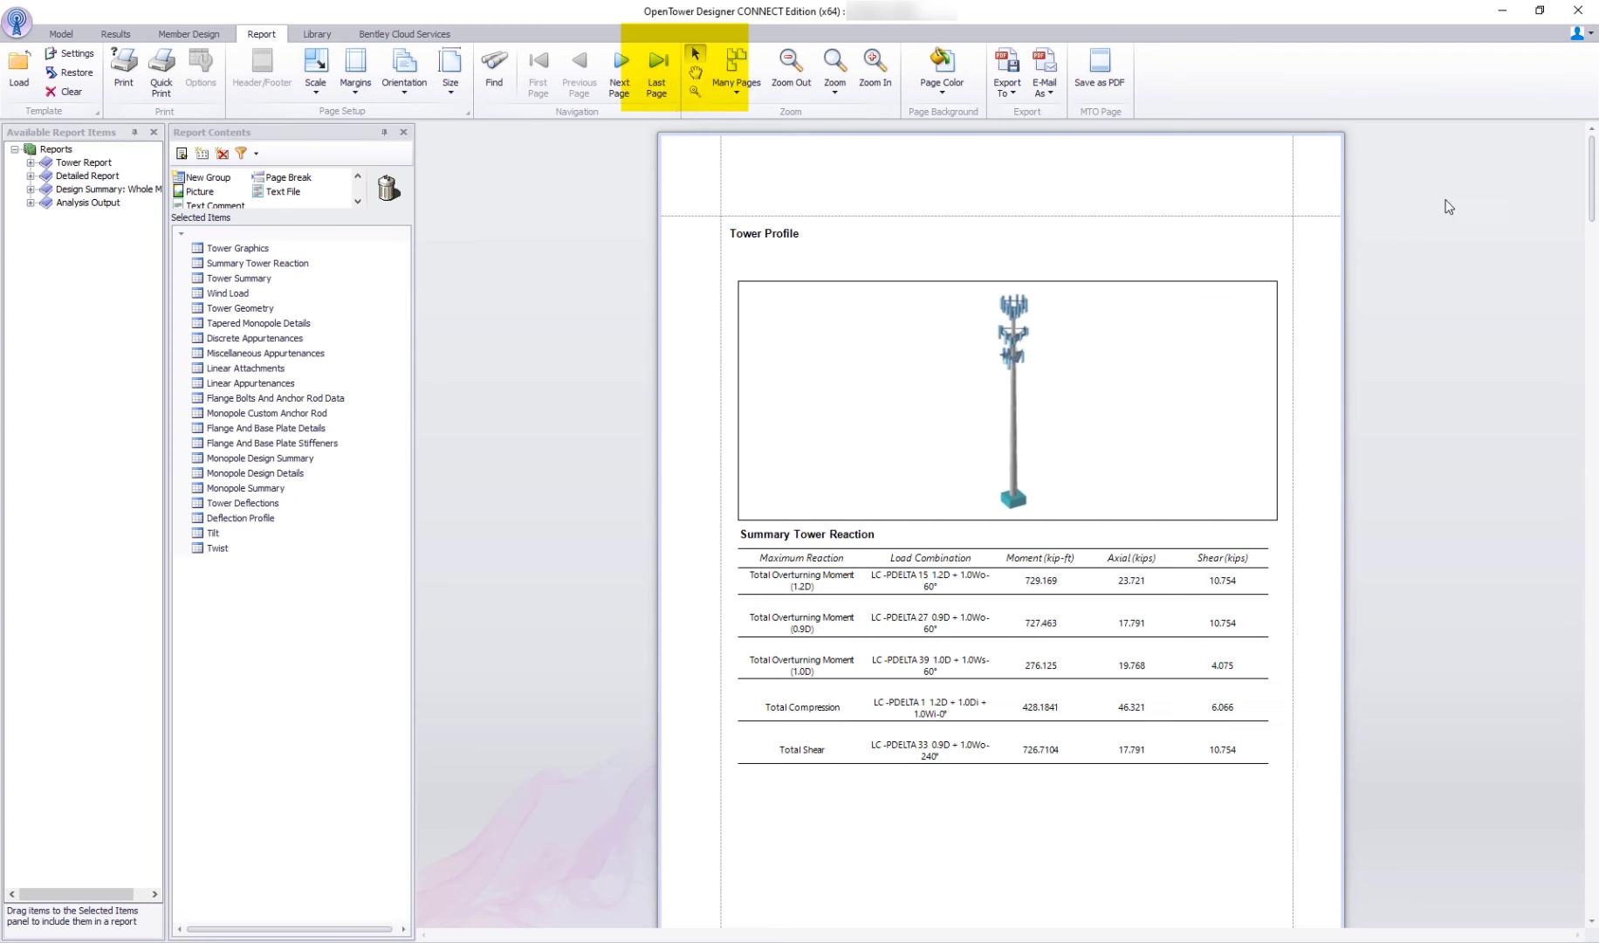